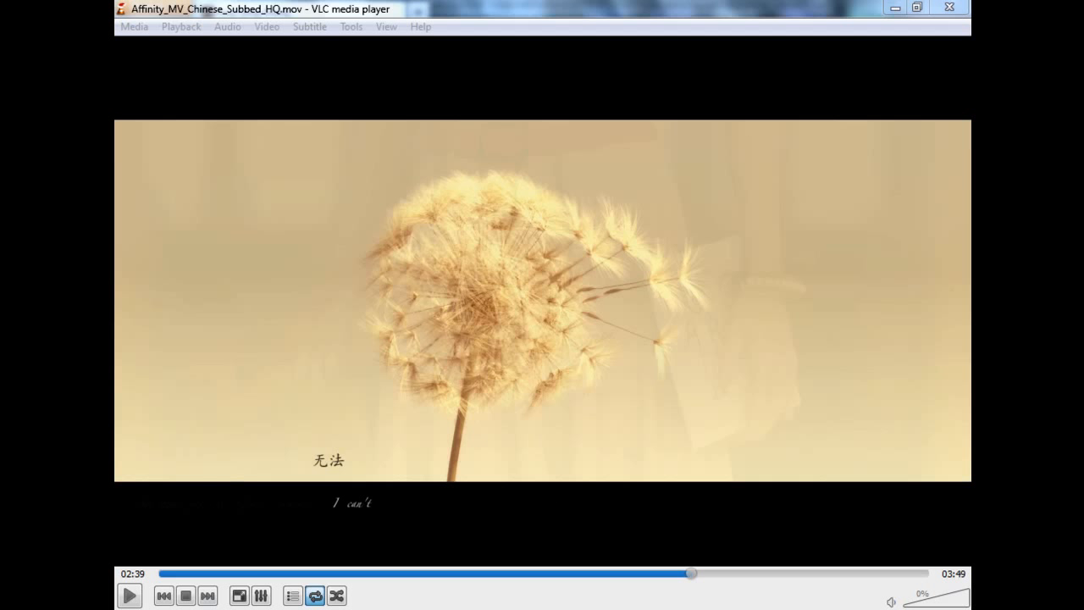
- Switch to the Firefox browser and highlight the aqs-cg.com website address
key("alt+Tab")
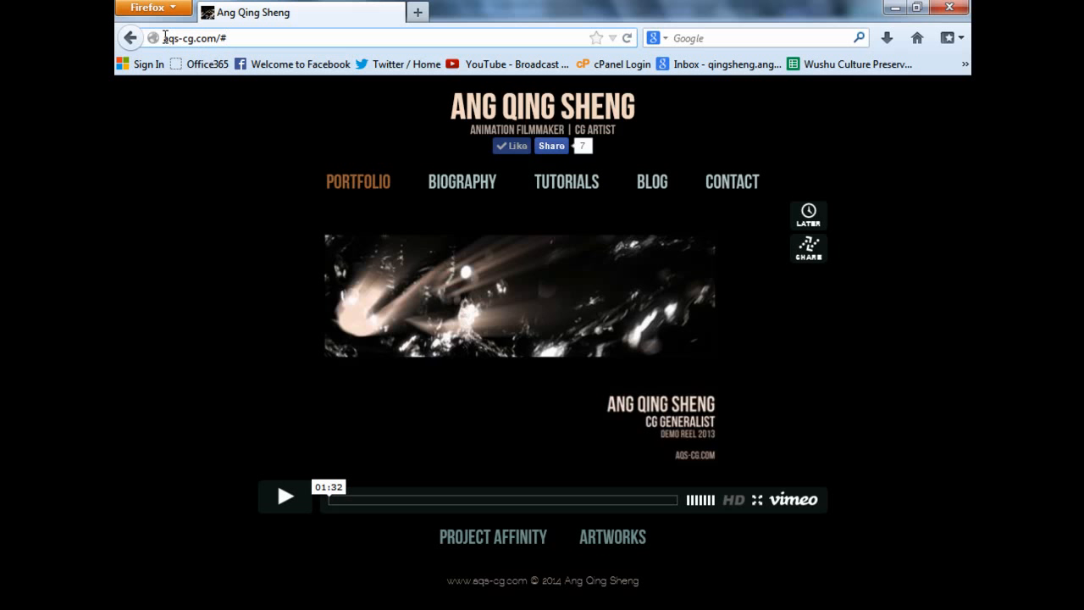
left_click_drag(164, 37, 234, 38)
left_click(234, 38)
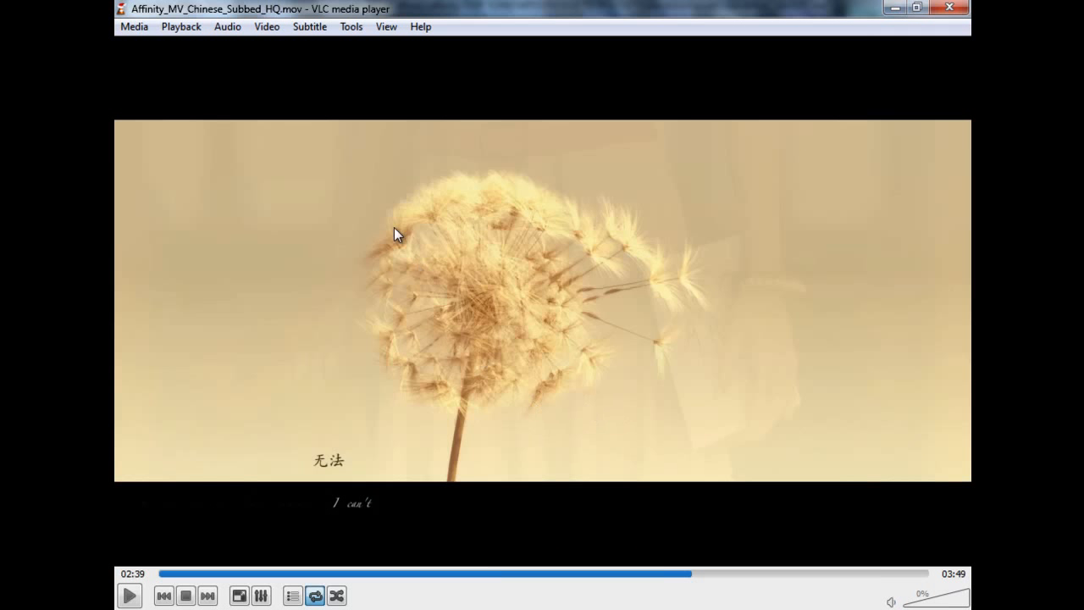
- Switch to VLC and replay the dandelion shot of the Affinity music video, pausing at about 02:41
key("space")
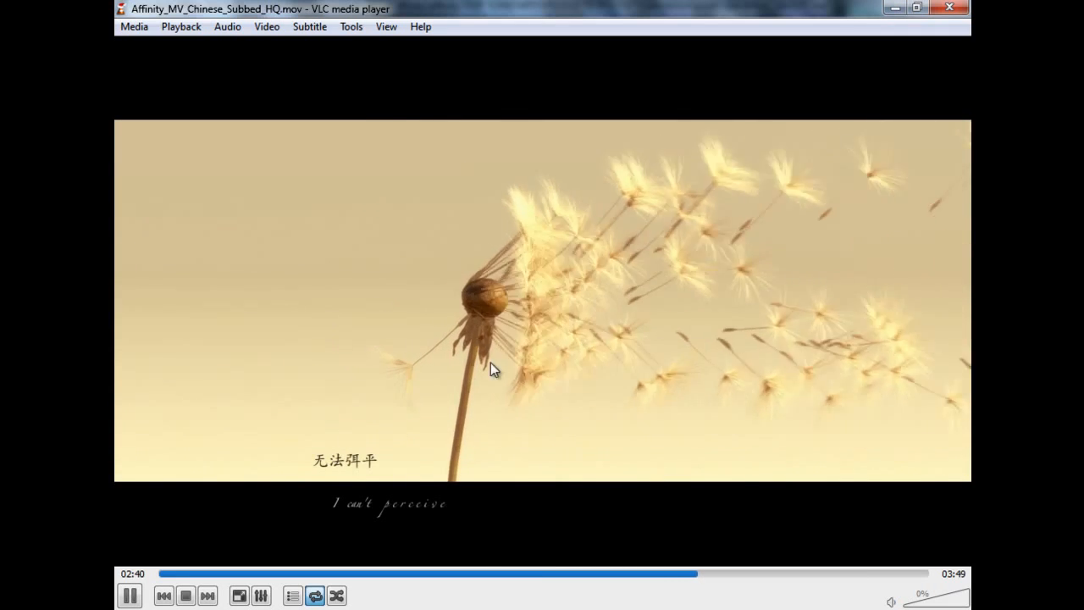
key("space")
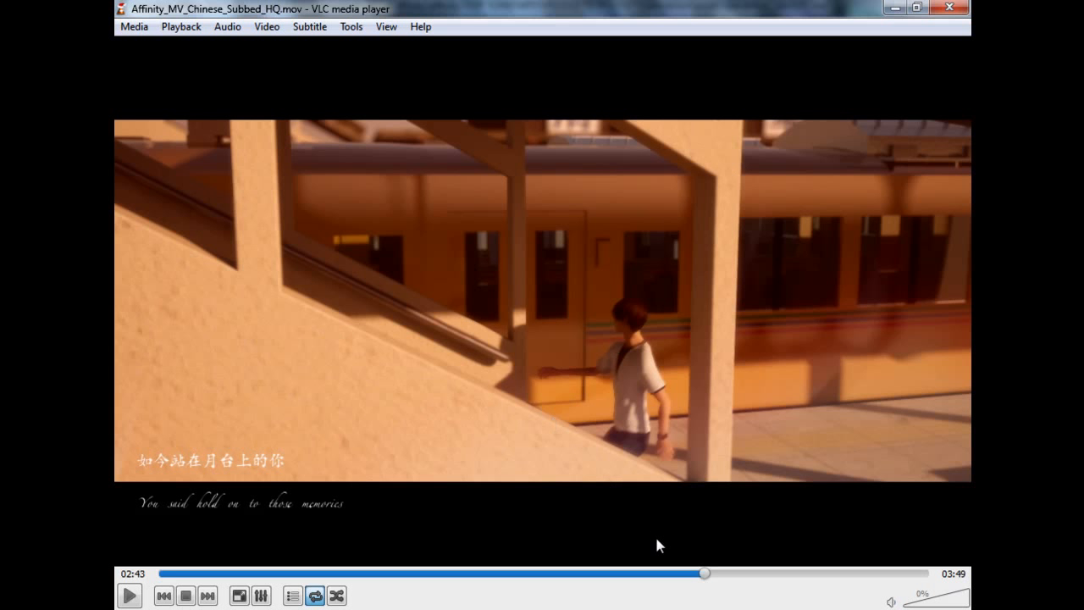
left_click(697, 574)
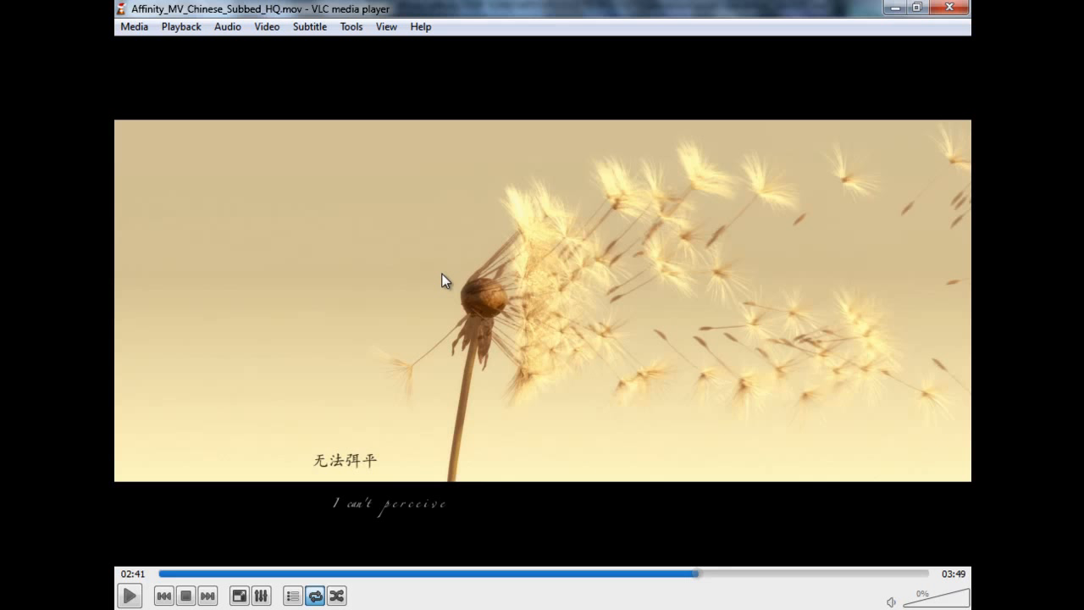
key("space")
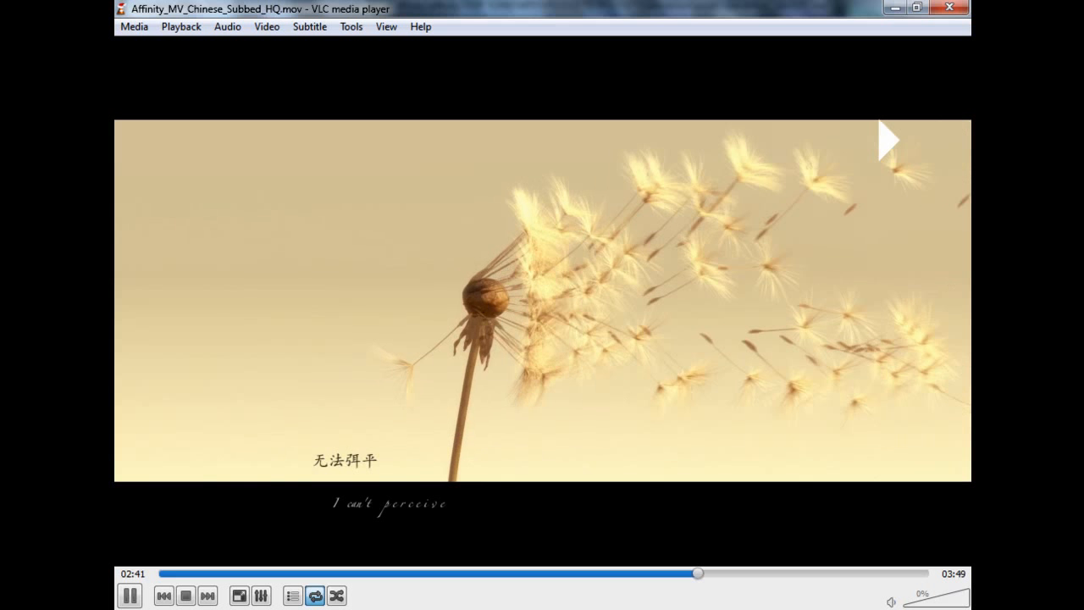
key("space")
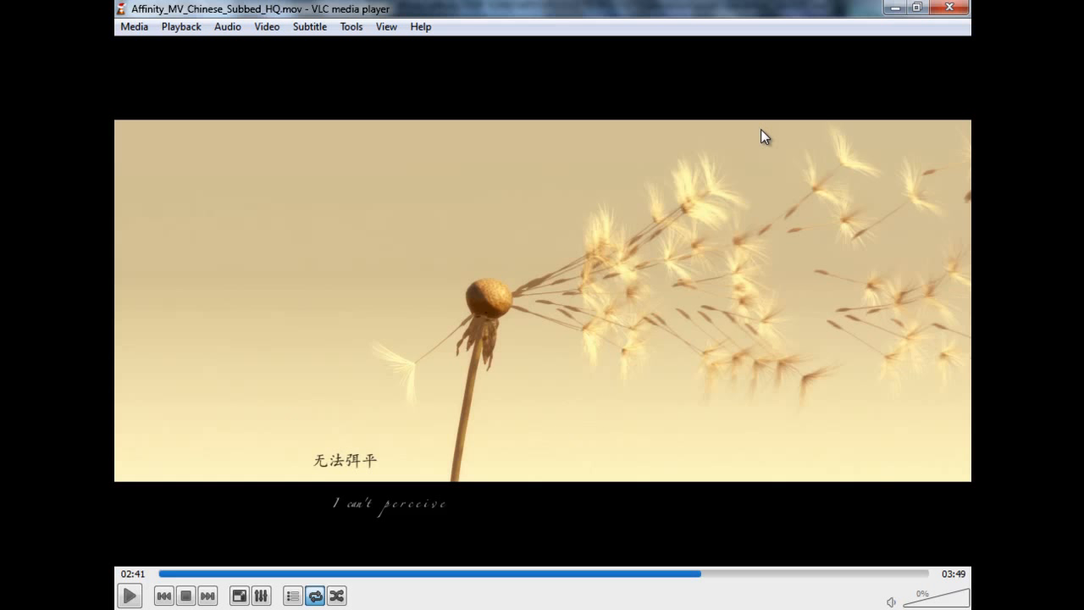
- Compare the paused dandelion shot in VLC with the bald1.jpg reference photo in Windows Photo Viewer
left_click(891, 8)
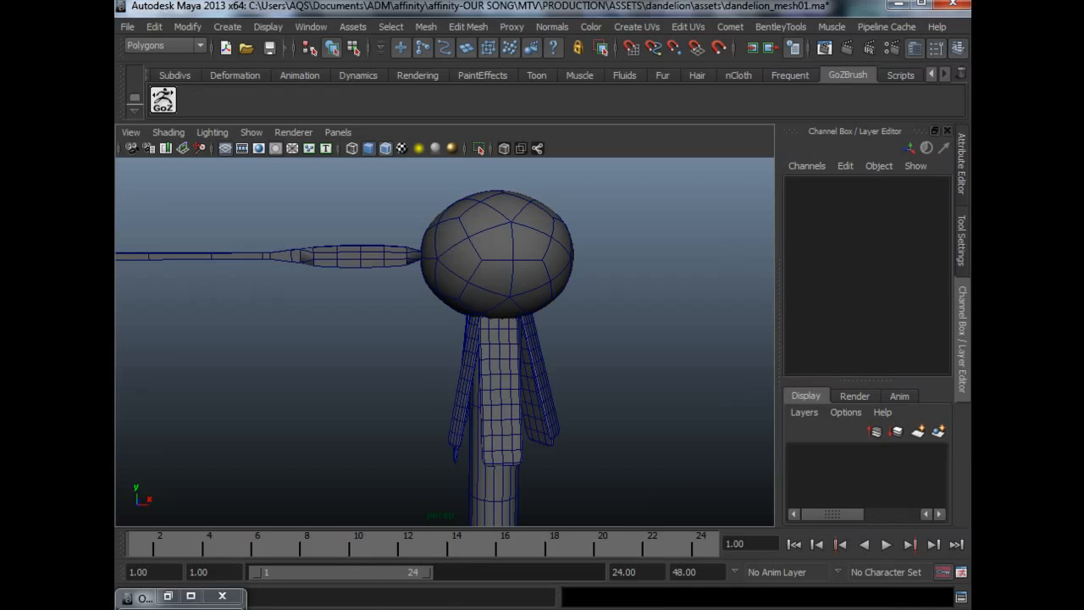
left_click(448, 608)
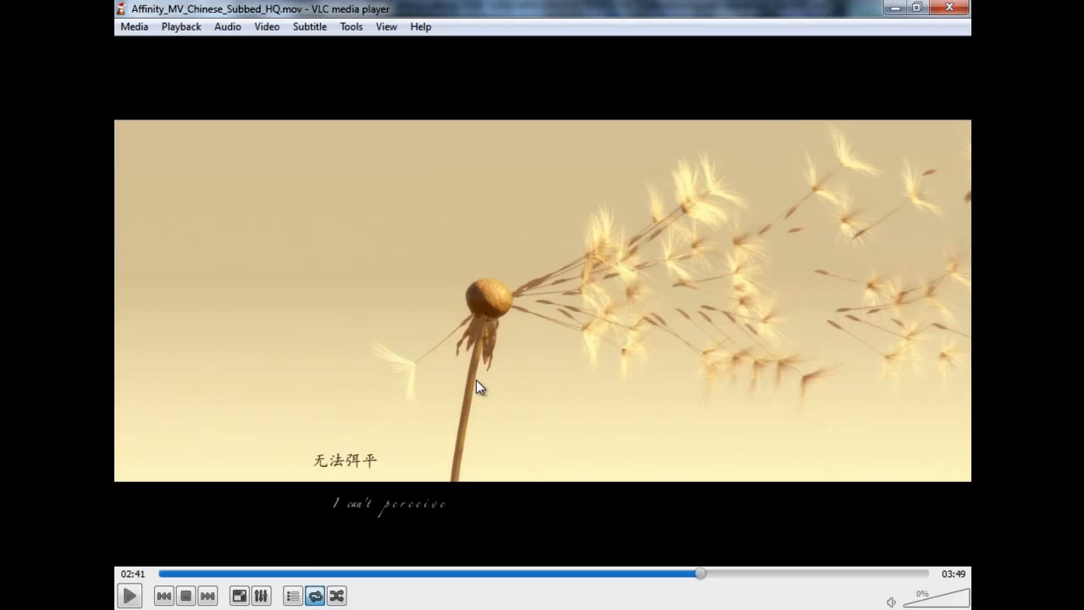
left_click(328, 607)
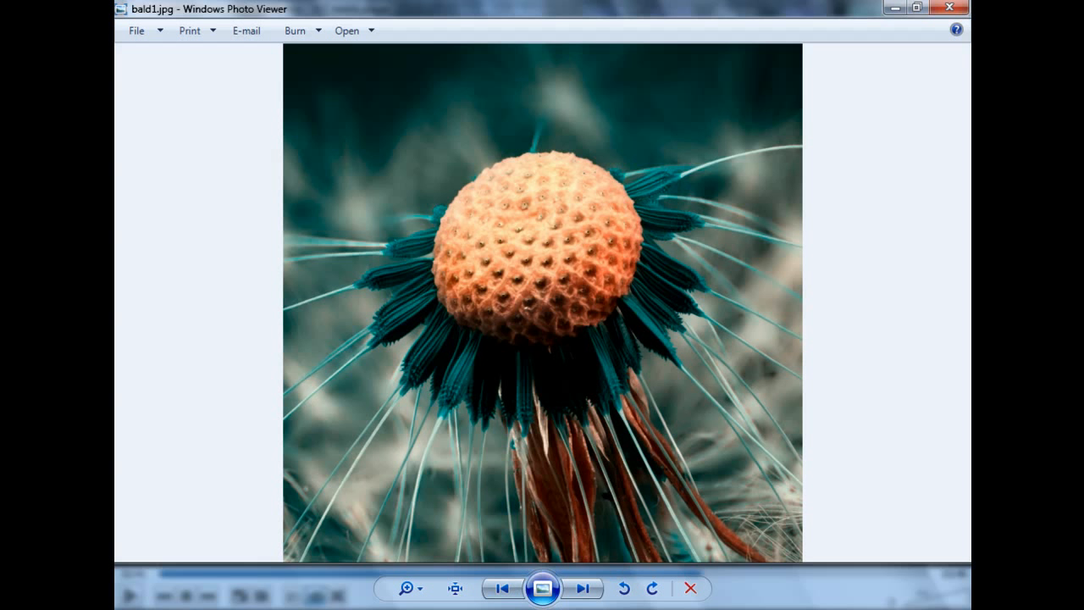
key("alt+Tab")
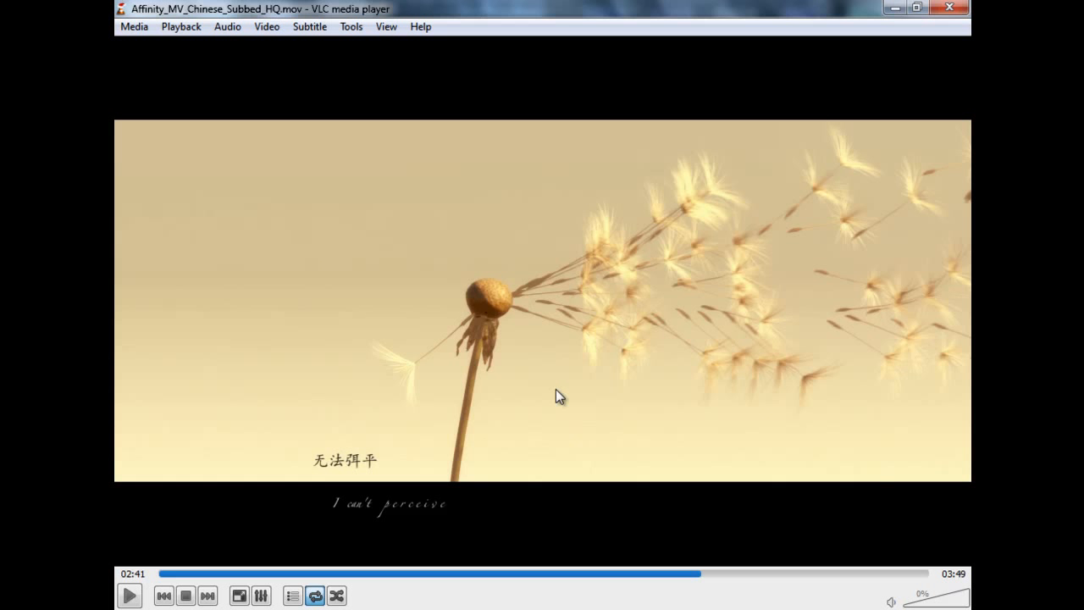
key("alt+Tab")
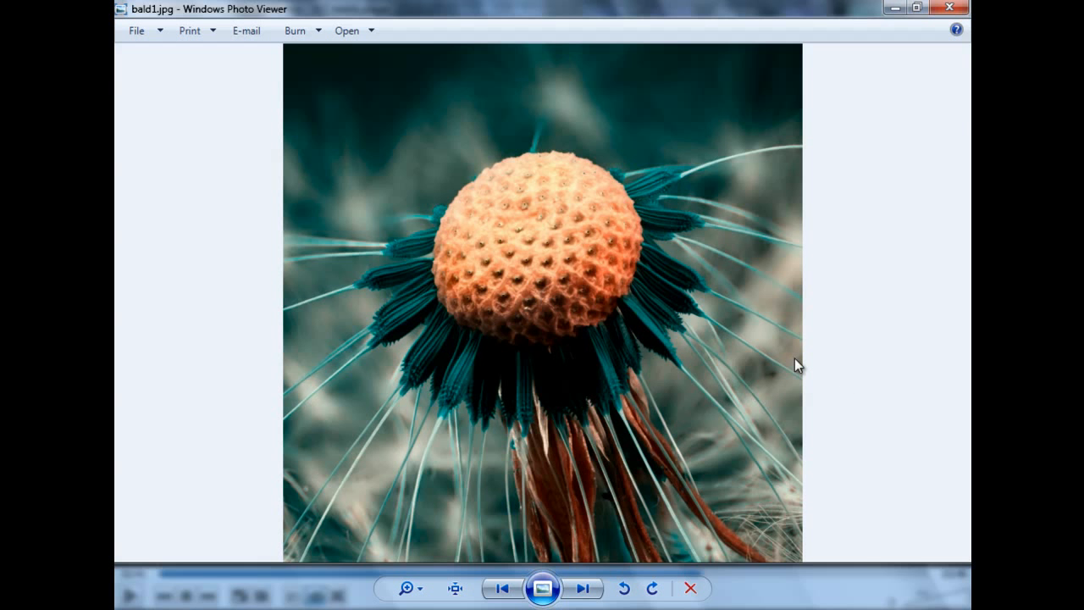
- Browse the dandelion reference photos from bald2.jpg to dandelion3.jpg, examining the bud surface, seeds and full head, ending back at bald2.jpg
key("Right")
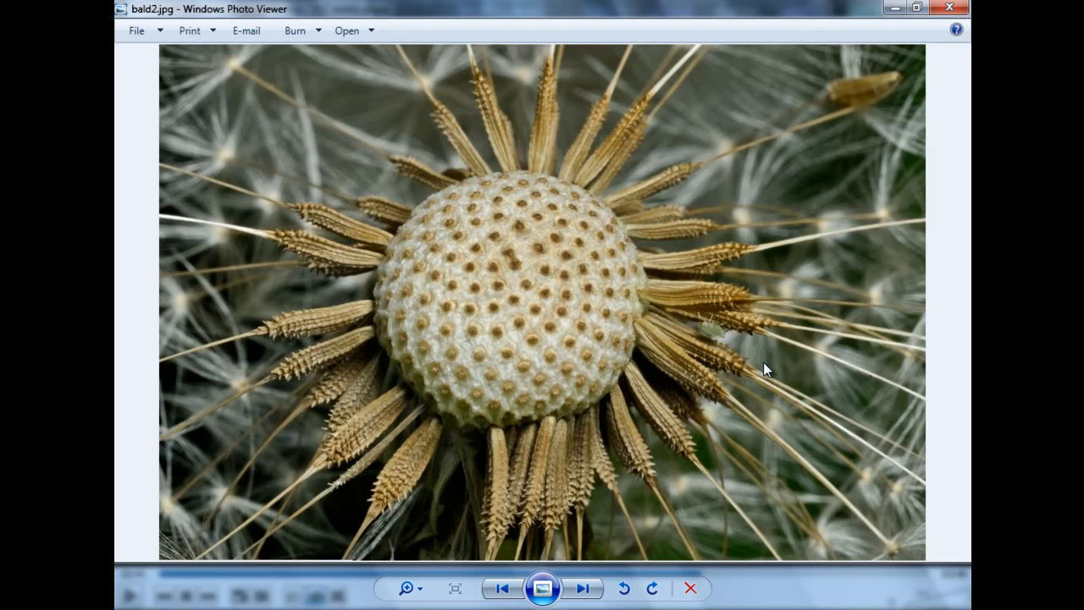
key("Right")
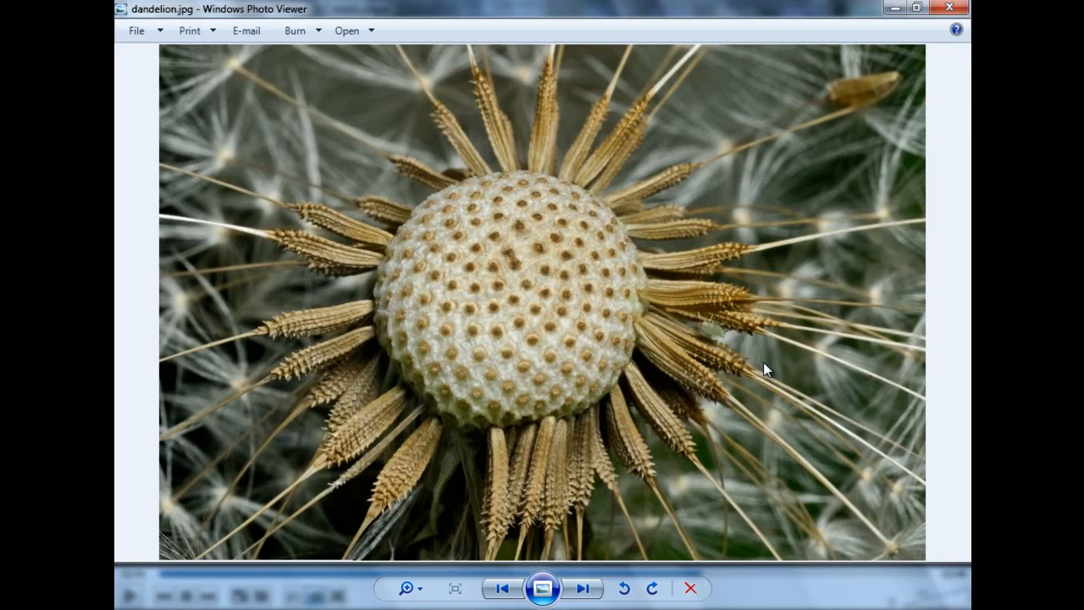
key("Right")
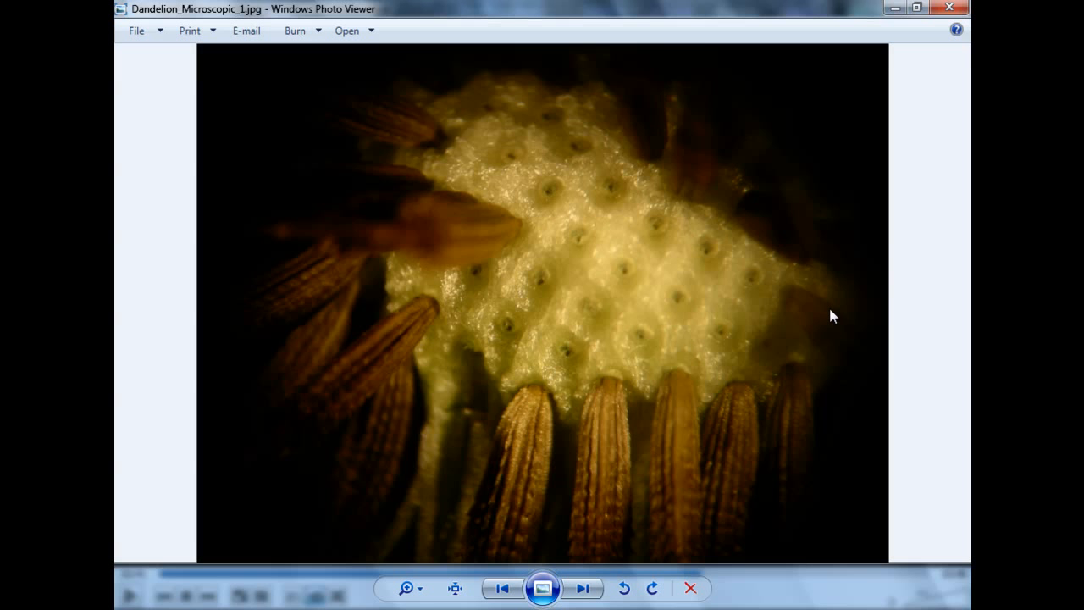
key("Right")
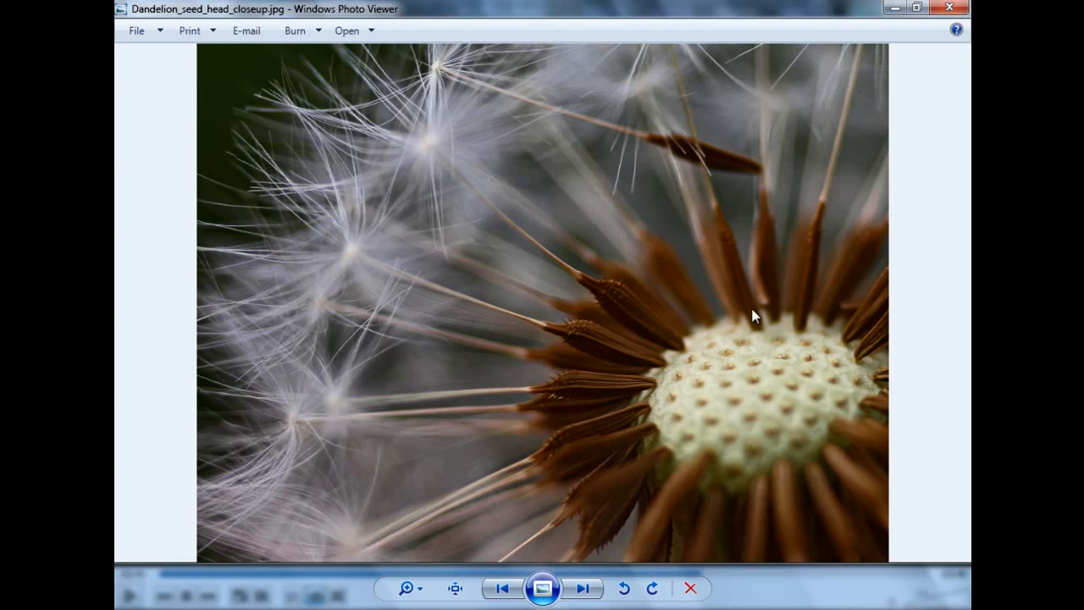
key("Right")
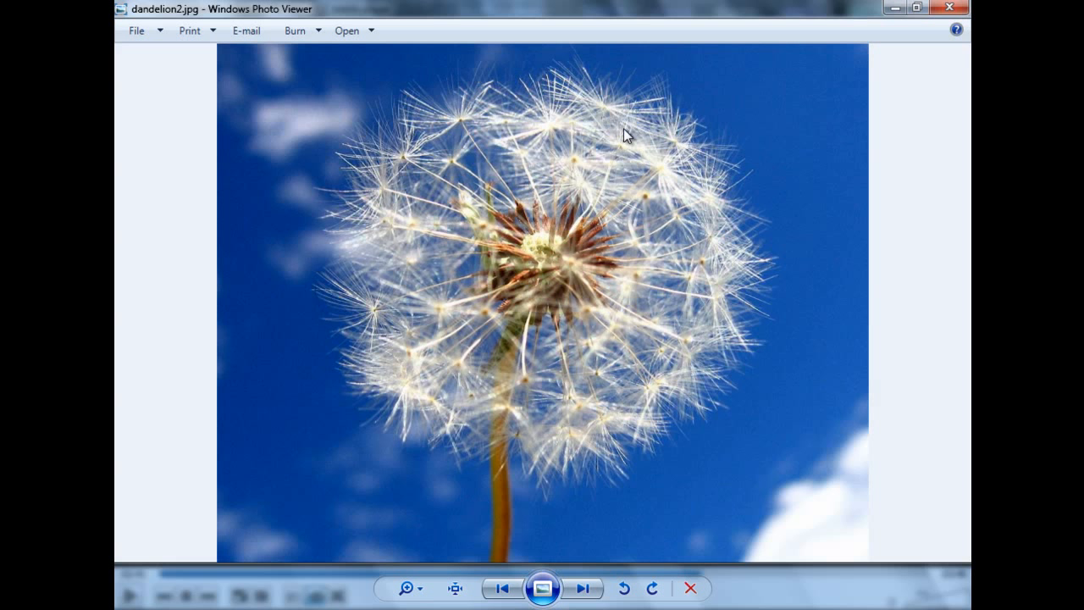
key("Right")
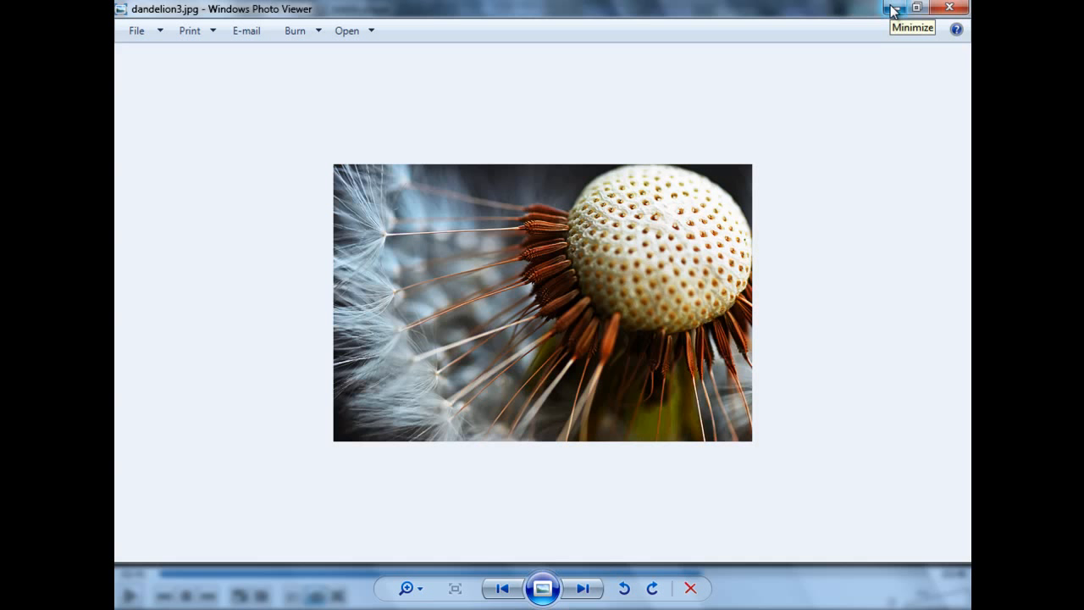
key("Right")
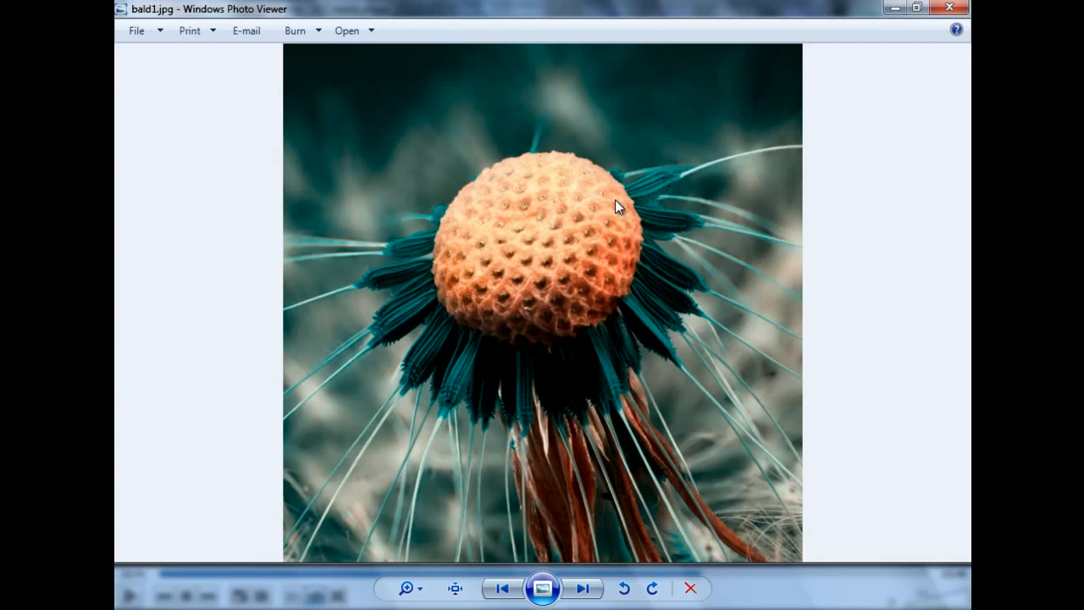
key("Right")
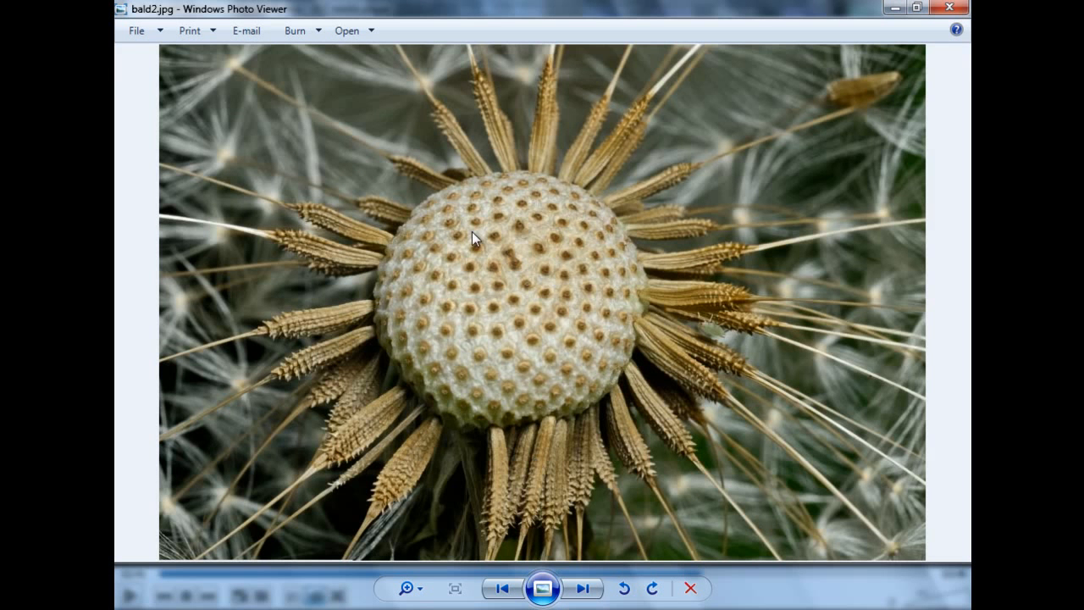
- Switch to the Maya dandelion scene and select the Bud mesh to examine its topology up close
left_click(897, 7)
mouse_move(337, 606)
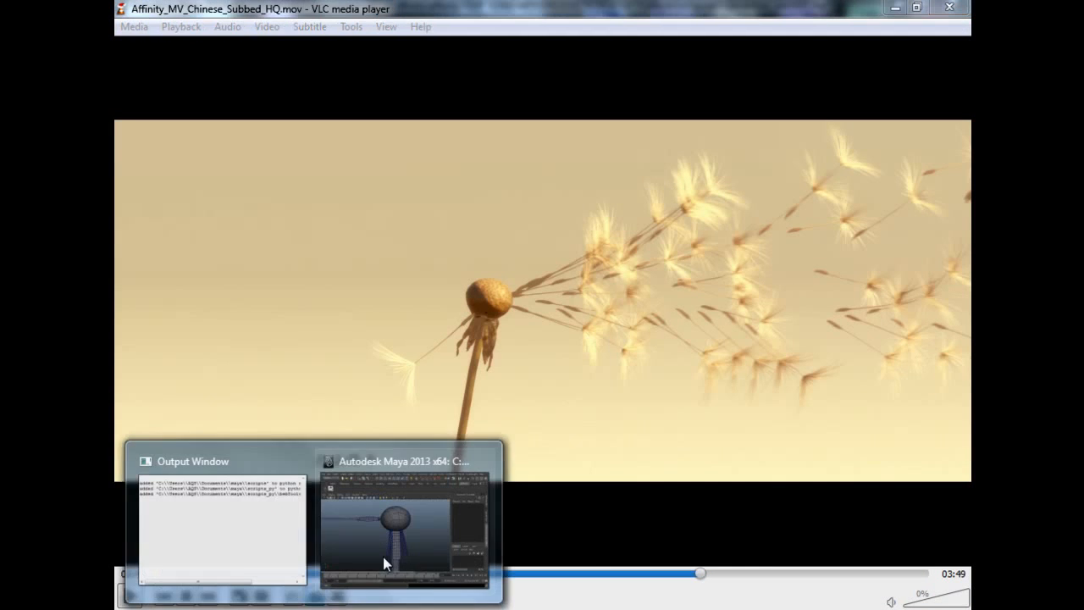
left_click(416, 534)
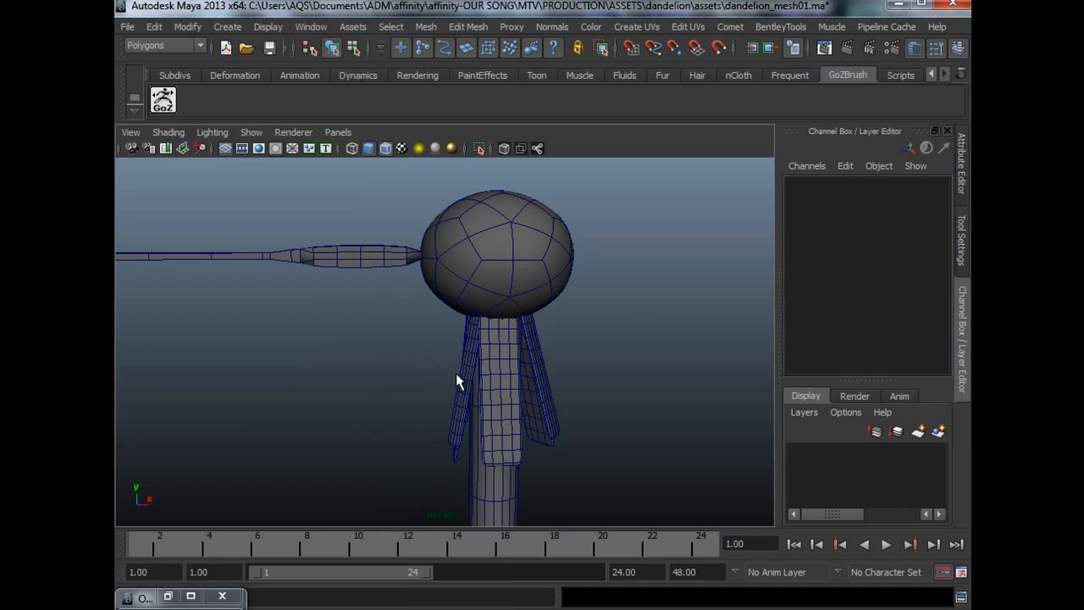
left_click_drag(415, 383, 479, 274, "alt")
left_click(524, 249)
middle_click_drag(570, 279, 537, 311, "alt")
right_click_drag(403, 351, 514, 349, "alt")
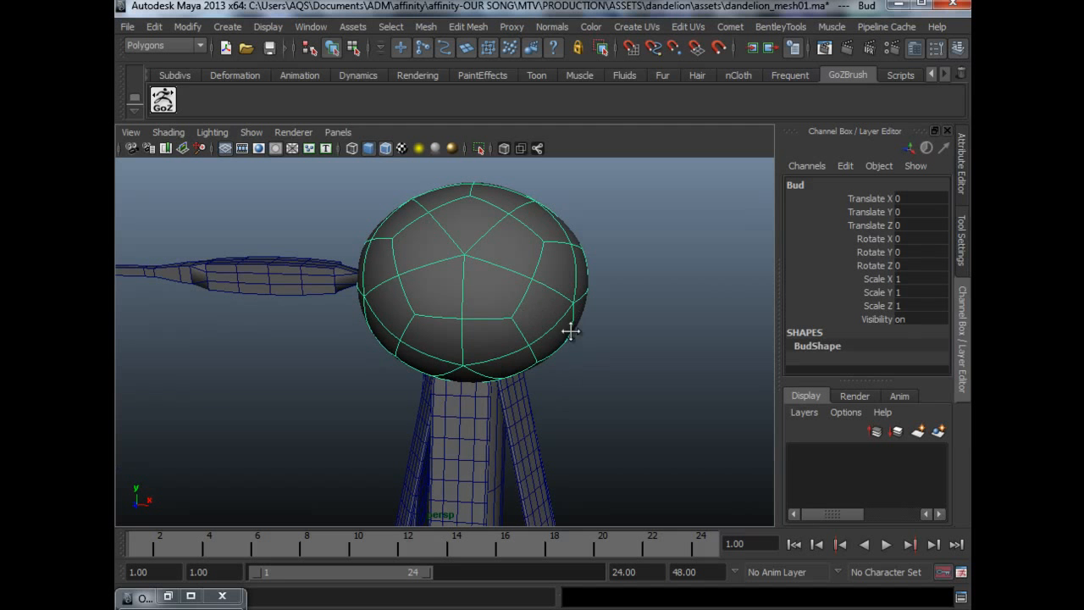
middle_click_drag(568, 327, 575, 358, "alt")
- Create a platonic solid polygon primitive
left_click(227, 26)
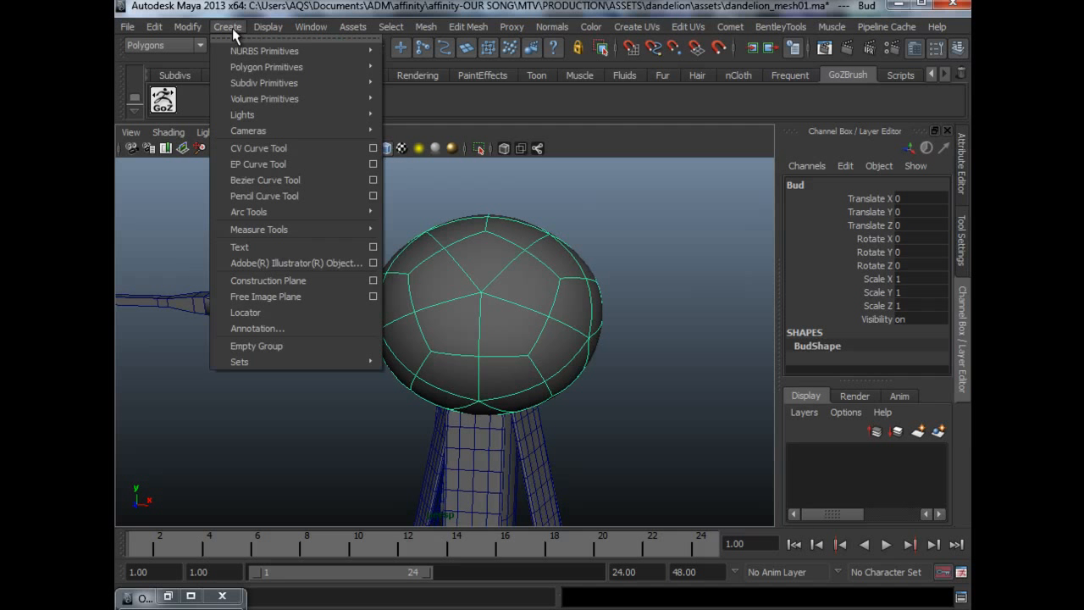
mouse_move(289, 66)
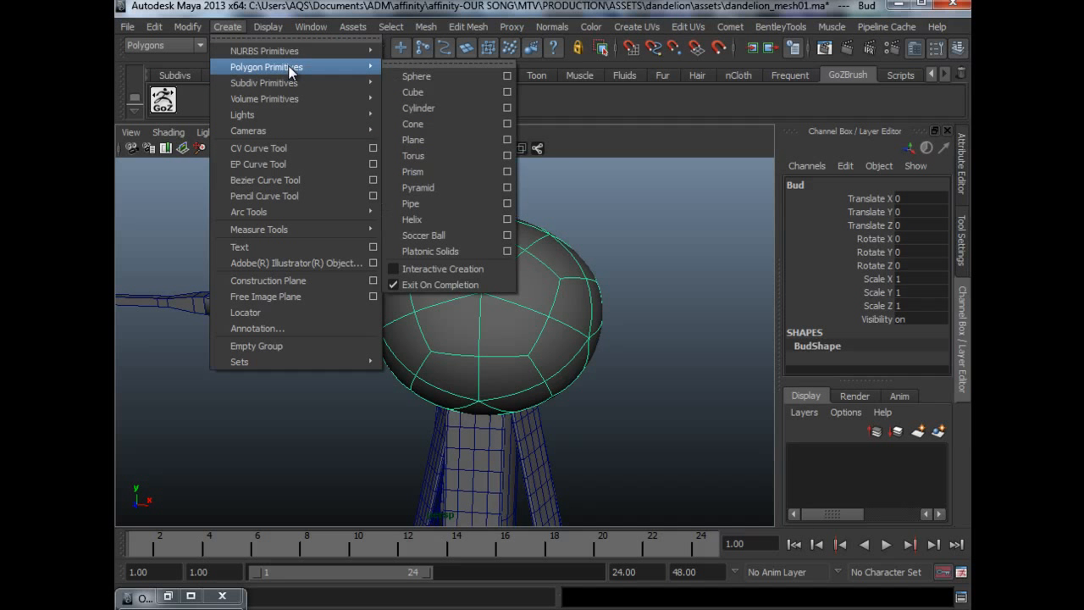
left_click(448, 252)
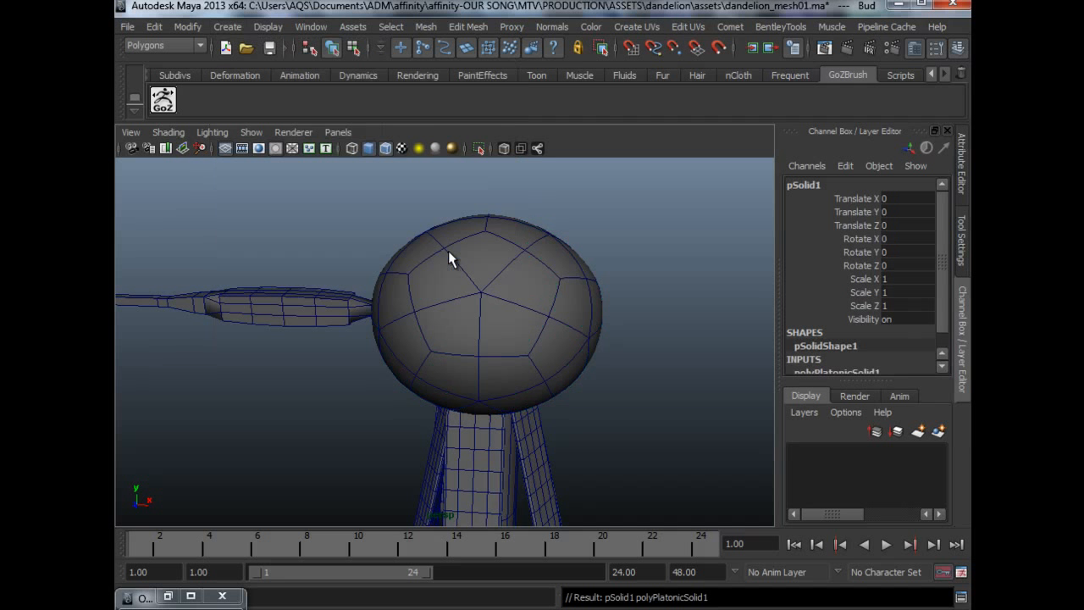
- Move the new platonic solid up the stem and off to the side, to about X 5.1 and Y 51.9
scroll(581, 380, "down", 6)
middle_click_drag(480, 432, 478, 261, "alt")
left_click_drag(450, 470, 476, 197)
middle_click_drag(495, 314, 484, 491, "alt")
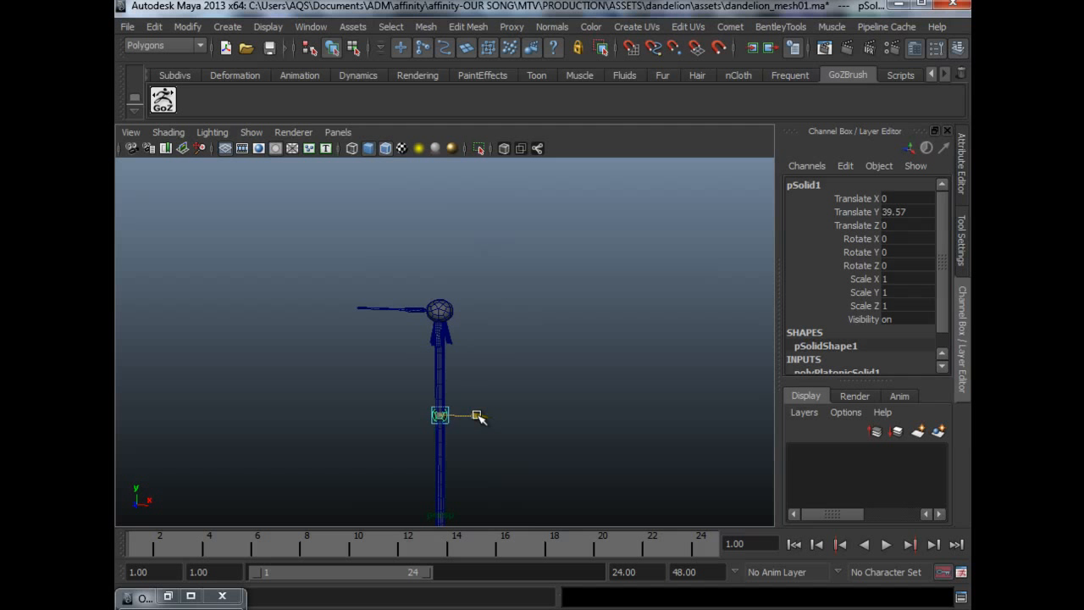
left_click_drag(478, 414, 517, 410)
left_click_drag(479, 371, 477, 283)
scroll(600, 426, "up", 10)
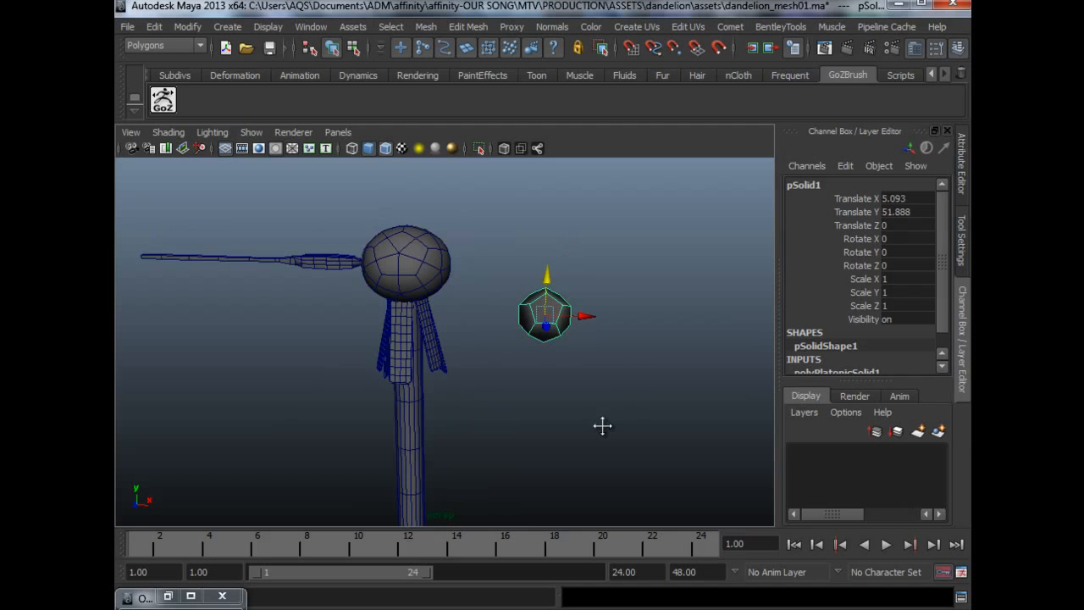
- Bring the platonic solid level with and close beside the bud, to about X 2.9 and Y 53.8
scroll(537, 382, "down", 3)
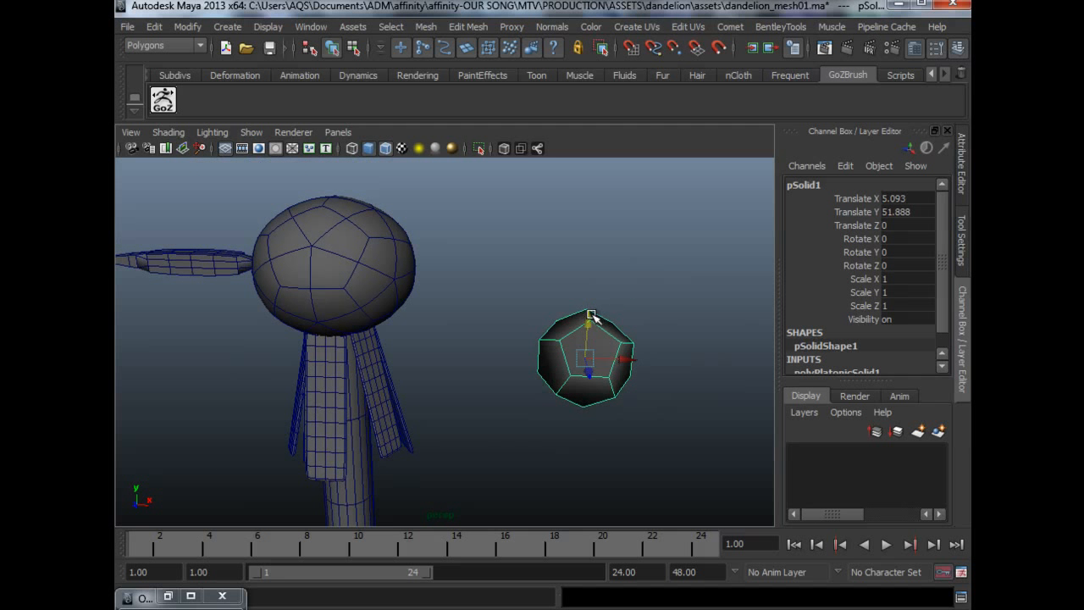
left_click_drag(588, 315, 587, 233)
scroll(530, 330, "up", 1)
scroll(530, 330, "up", 2)
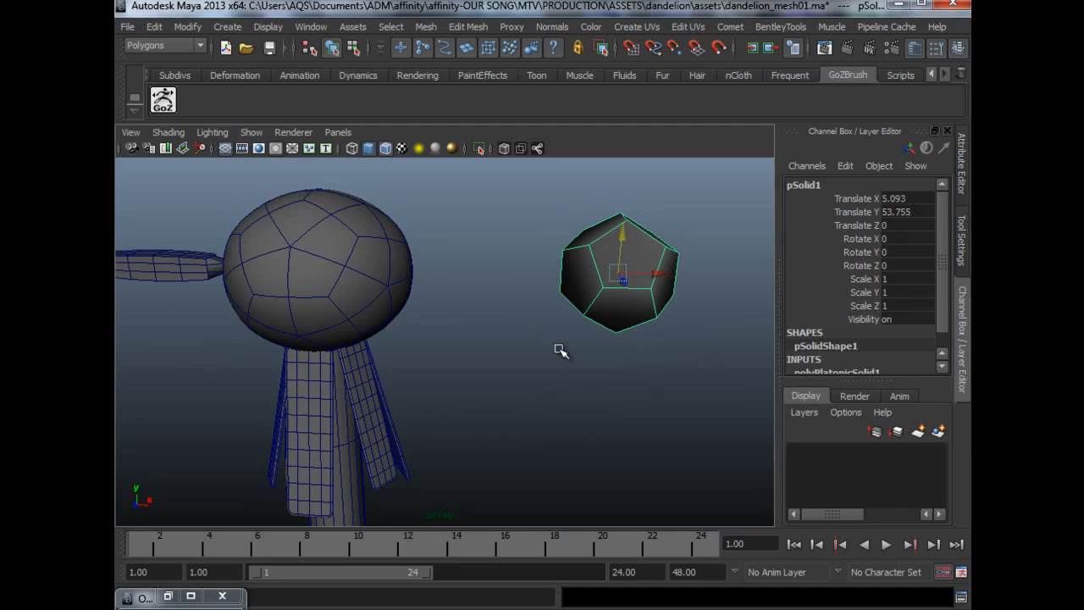
left_click_drag(658, 265, 527, 262)
- Apply Smooth to the platonic solid beside the bud to subdivide its faces
left_click_drag(522, 305, 537, 355, "alt")
scroll(382, 331, "up", 2)
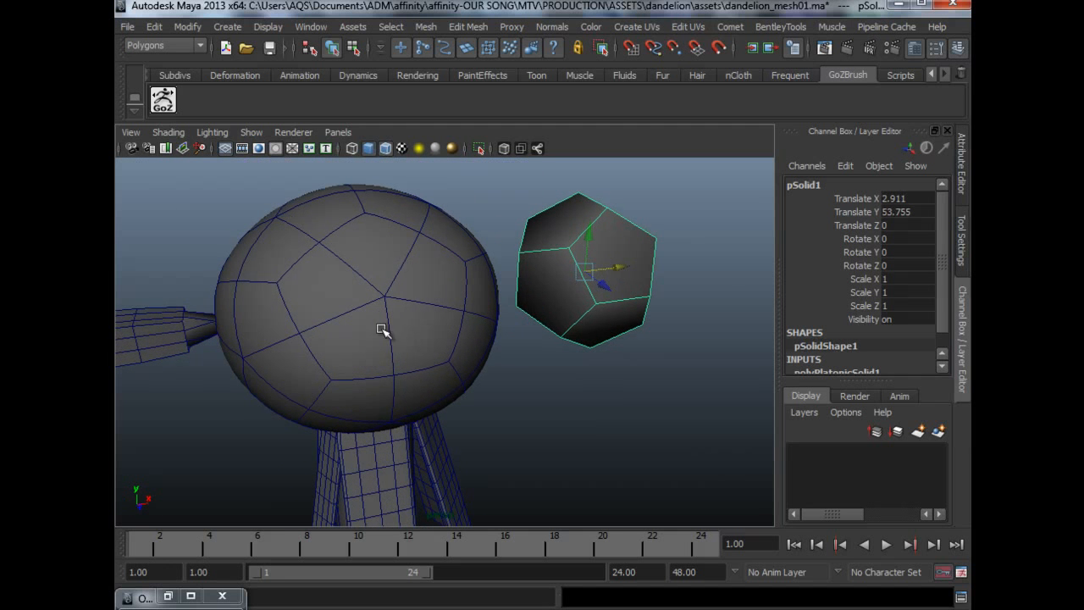
left_click_drag(447, 300, 513, 387, "alt")
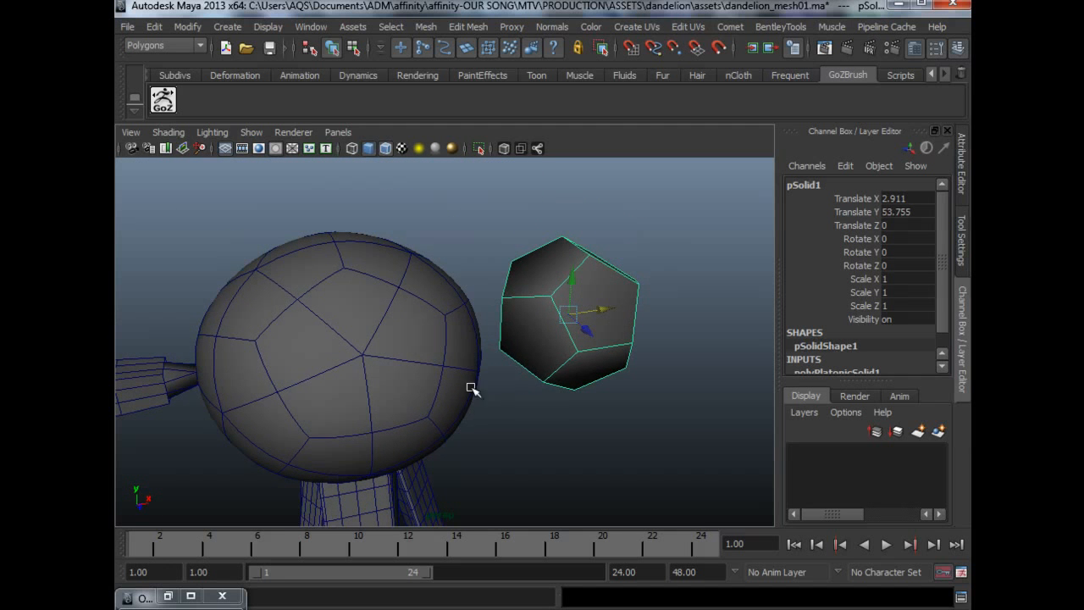
scroll(499, 397, "up", 2)
left_click_drag(648, 405, 542, 402, "alt")
left_click(426, 27)
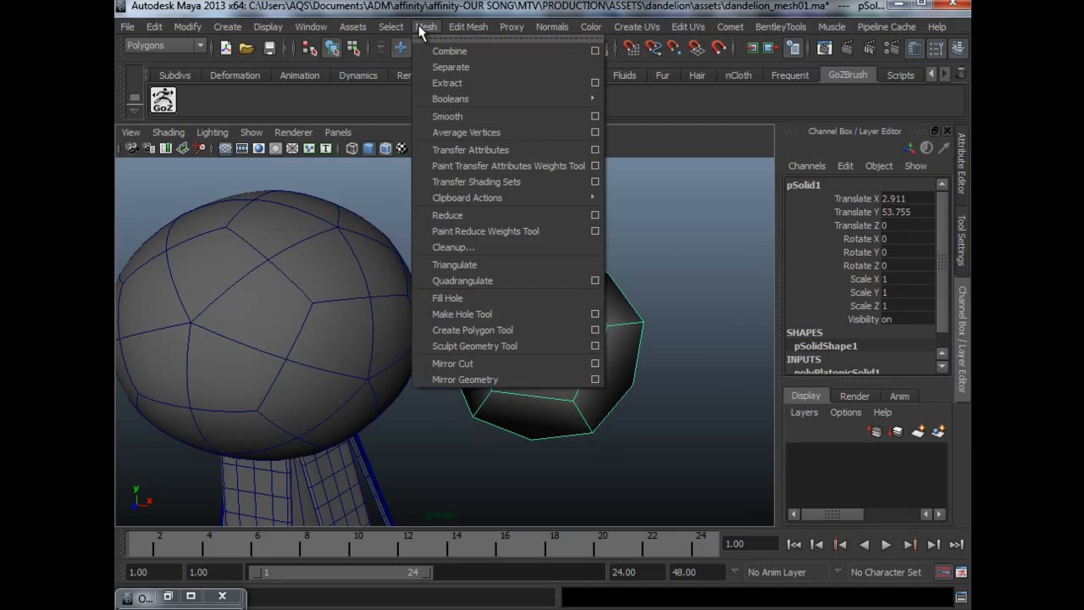
left_click(583, 114)
- Scale the smoothed solid uniformly to about 1.38 on all axes
right_click_drag(665, 375, 568, 370, "alt")
key("r")
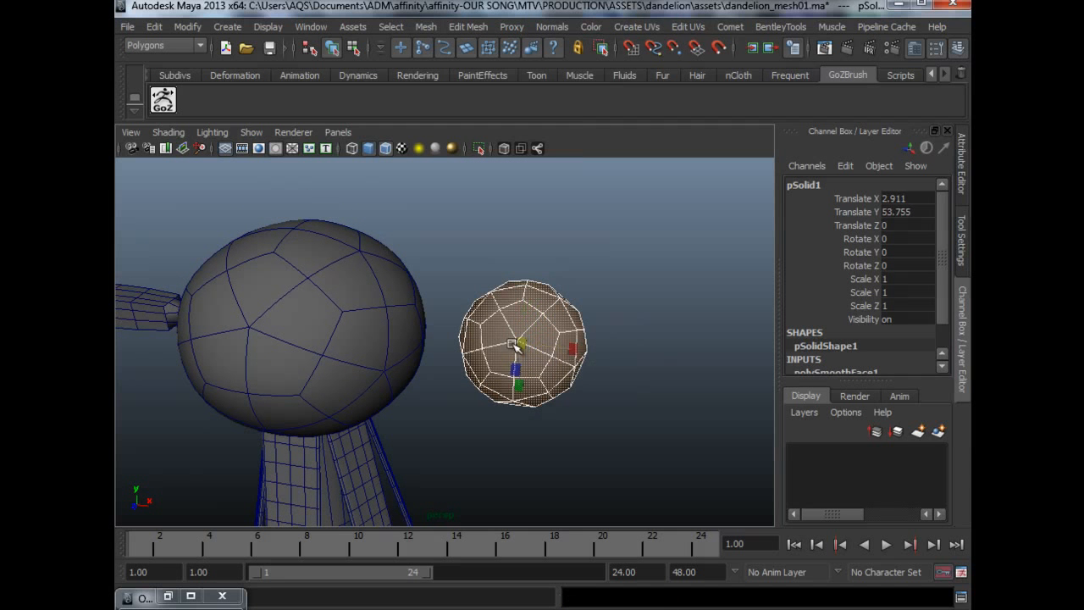
left_click_drag(518, 345, 582, 352)
left_click_drag(582, 352, 550, 346, "alt")
middle_click_drag(549, 345, 559, 345, "alt")
left_click_drag(560, 345, 516, 321, "alt")
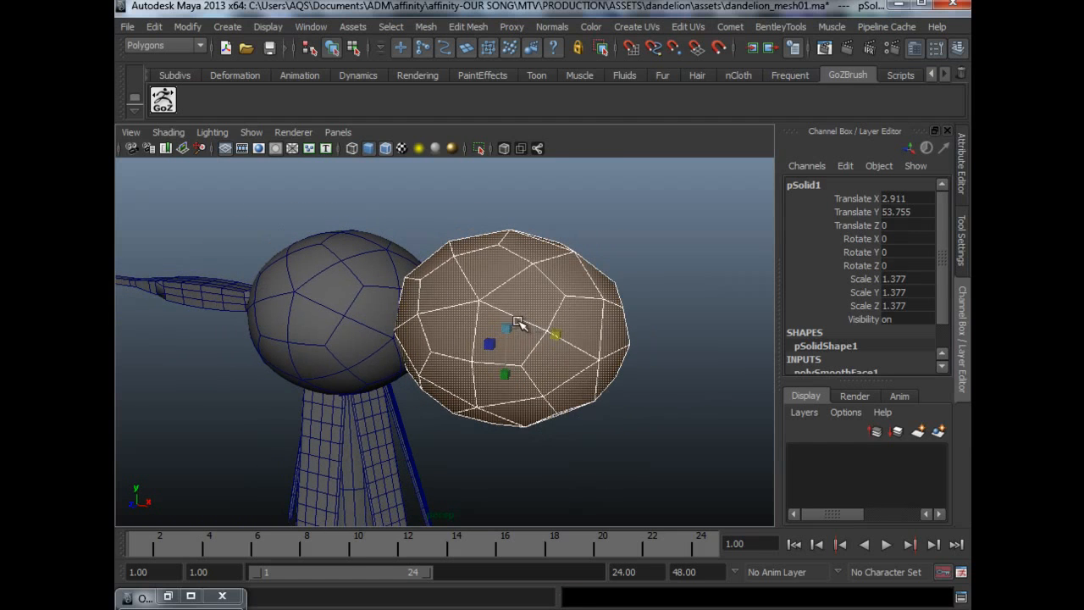
- Scale the smoothed platonic solid uniformly to about 1.29 on all axes
key("q")
mouse_move(578, 347)
left_mouse_down("alt")
mouse_move(533, 316)
mouse_move(403, 336)
mouse_move(576, 339)
left_mouse_up("alt")
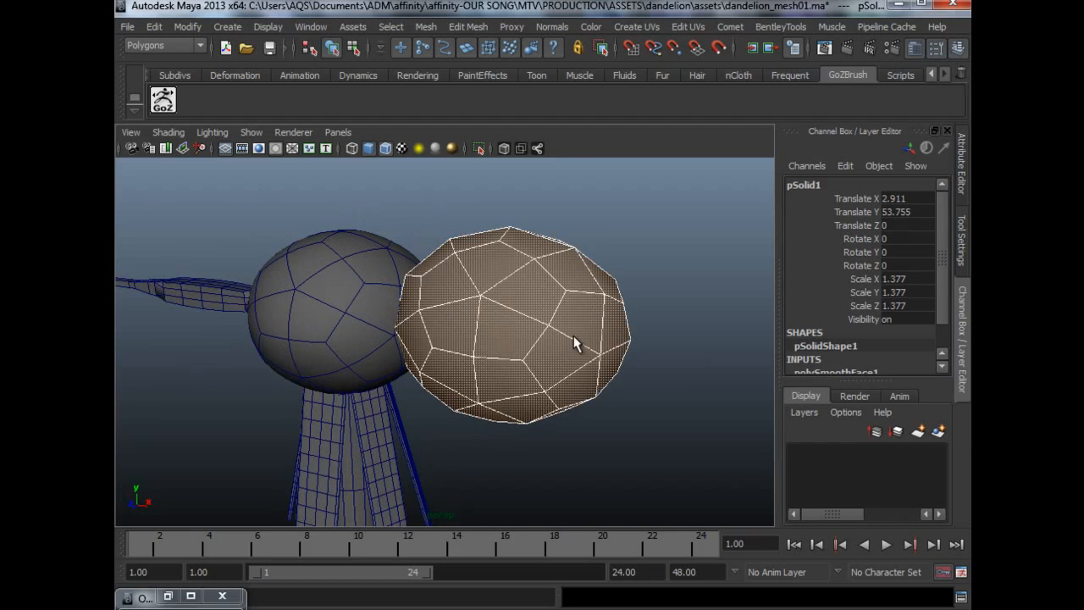
left_click_drag(514, 356, 440, 331, "alt")
key("w")
left_click_drag(514, 306, 386, 336)
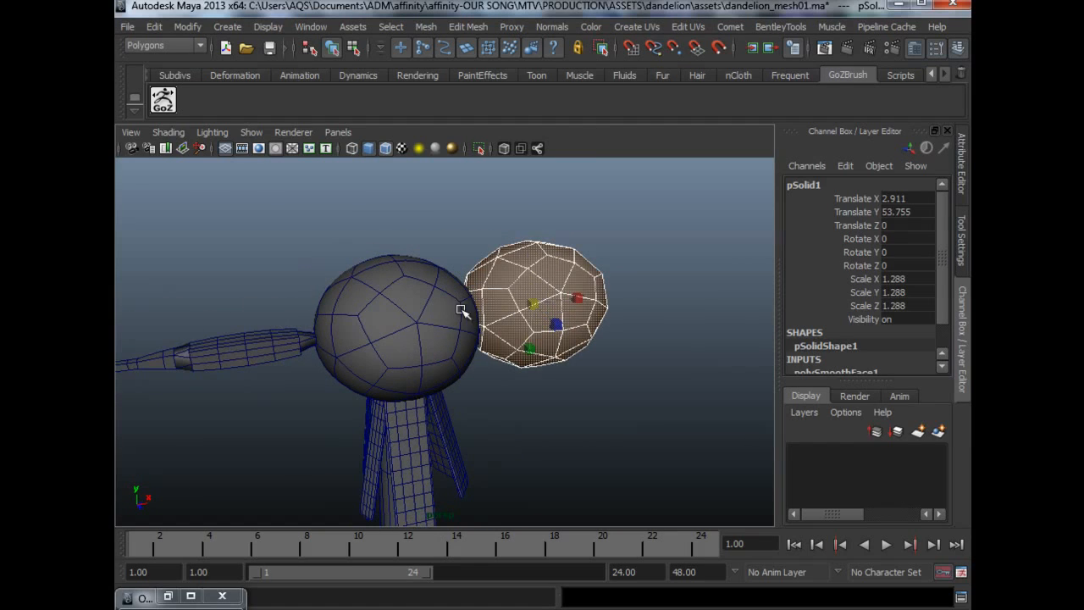
- Delete the smoothed platonic solid beside the bud
left_click_drag(510, 377, 449, 357, "alt")
right_click_drag(450, 356, 514, 399, "alt")
left_click_drag(515, 398, 508, 372, "alt")
key("q")
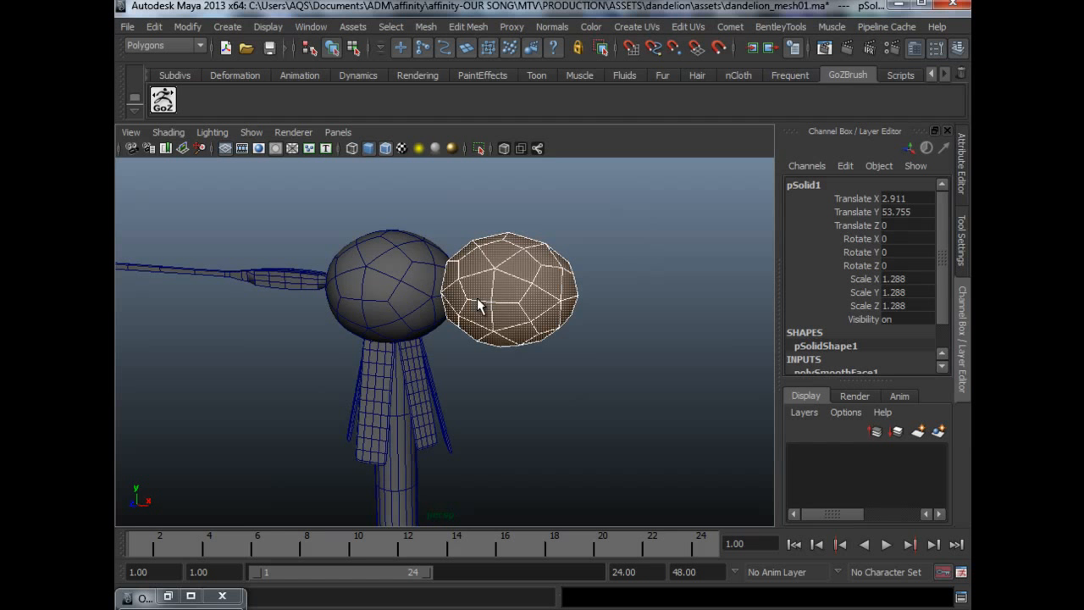
left_click(505, 311)
key("Delete")
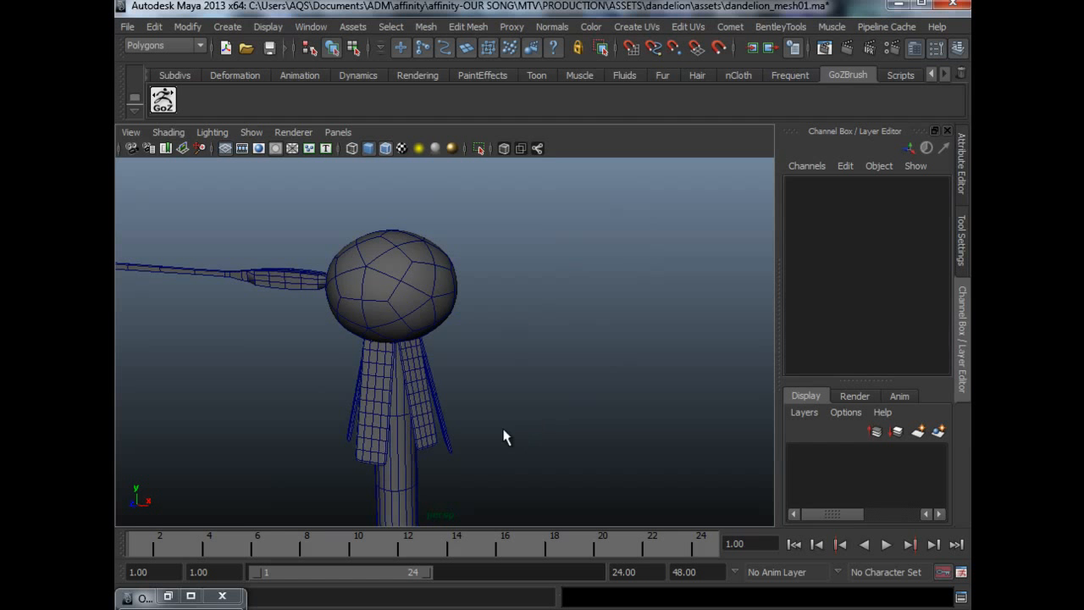
- Select one of the leaves hanging below the bud and examine its mesh from several angles
left_click(369, 400)
middle_click_drag(369, 399, 505, 347, "alt")
right_click_drag(505, 347, 522, 435, "alt")
left_click_drag(522, 435, 398, 356, "alt")
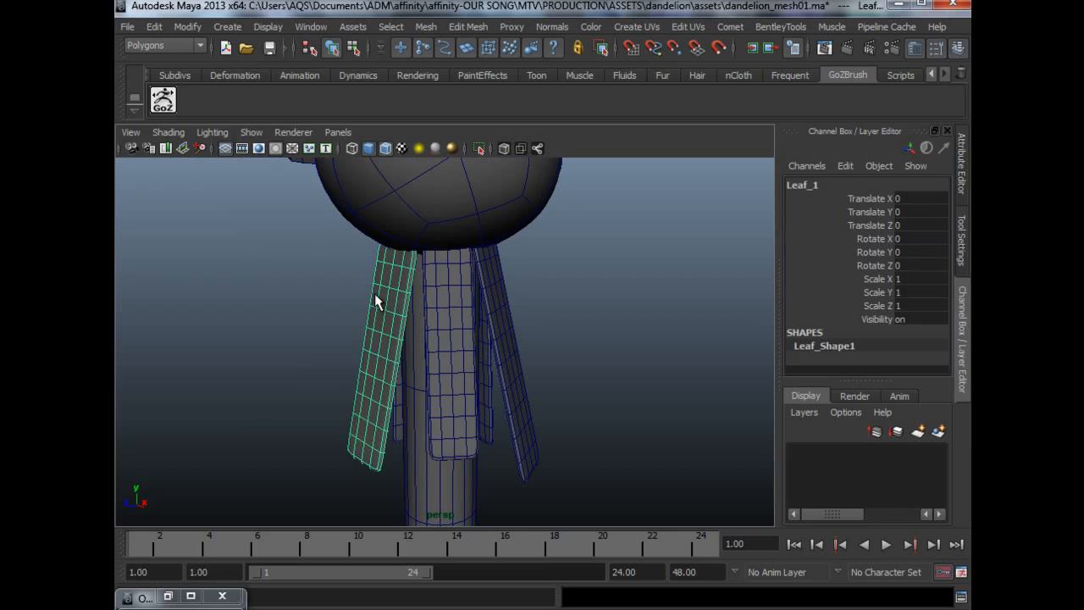
left_click_drag(381, 233, 477, 242, "alt")
right_click_drag(477, 242, 417, 407, "alt")
left_click_drag(417, 406, 452, 391, "alt")
- Select the stem and examine it down to the grid, plus its upper end inside the bud in wireframe display
left_click(452, 394)
right_click_drag(616, 426, 515, 438, "alt")
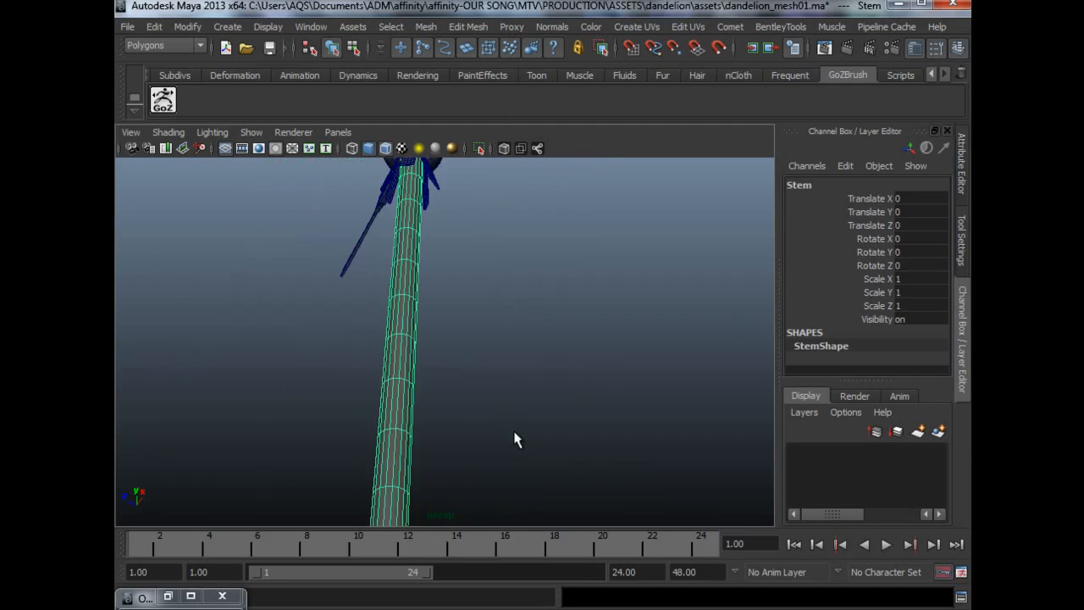
left_click_drag(515, 438, 392, 280, "alt")
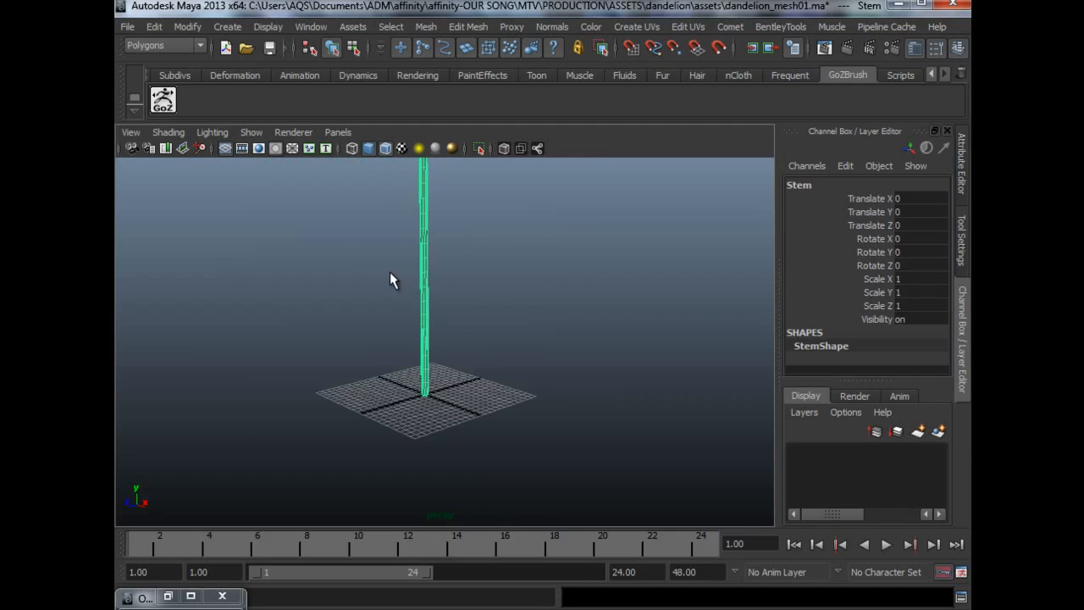
right_click_drag(392, 280, 481, 397, "alt")
left_click_drag(481, 396, 423, 428, "alt")
mouse_move(423, 429)
middle_mouse_down("alt")
mouse_move(406, 333)
mouse_move(345, 245)
mouse_move(338, 377)
mouse_move(346, 346)
middle_mouse_up("alt")
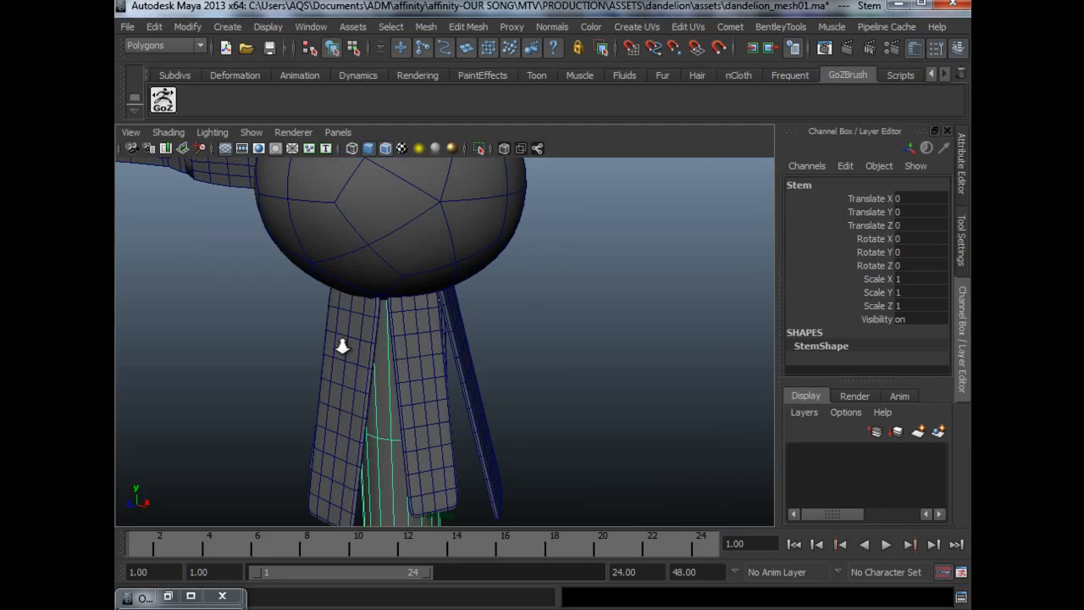
right_click_drag(347, 346, 377, 367, "alt")
key("4")
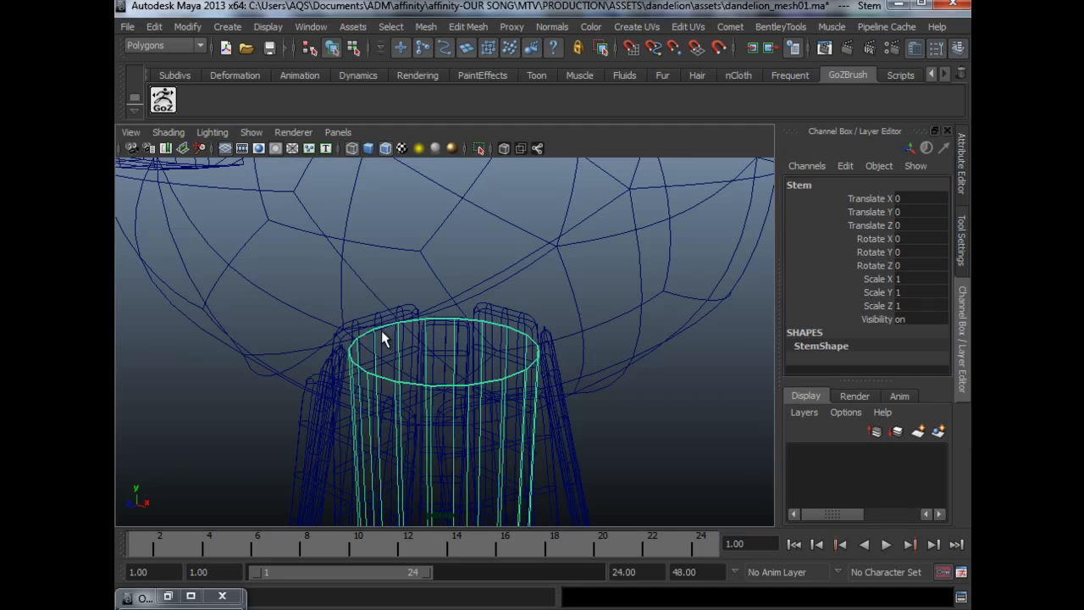
scroll(382, 336, "down", 3)
left_click_drag(387, 334, 443, 343, "alt")
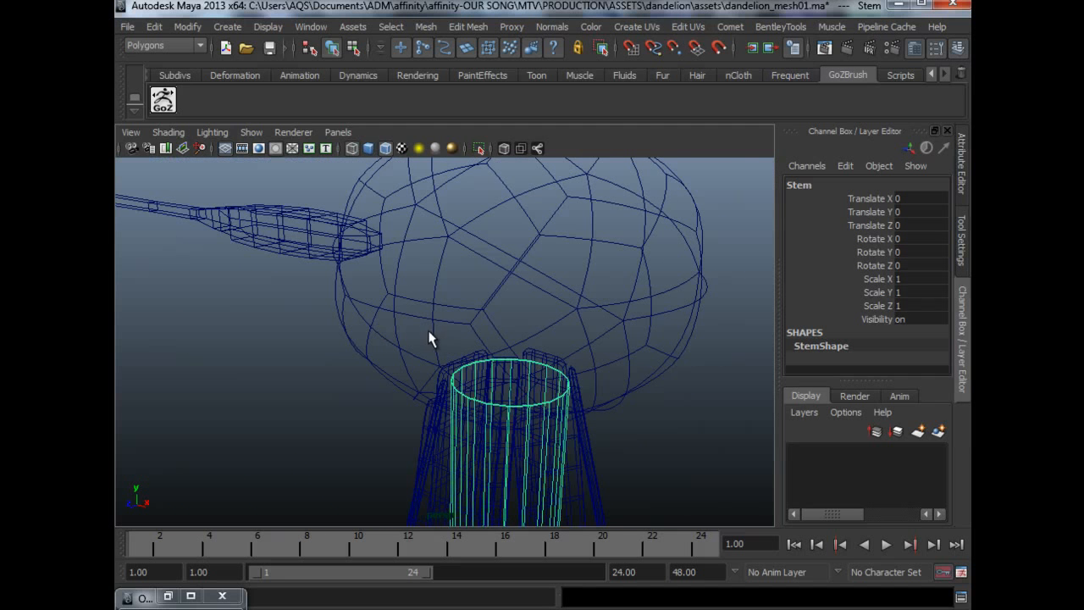
- Select the seed attached to the bud and examine its wireframe from the body to the end of its stalk
right_click_drag(429, 339, 389, 314, "alt")
middle_click_drag(334, 339, 358, 348, "alt")
right_click_drag(358, 348, 404, 363, "alt")
left_click_drag(404, 363, 427, 334, "alt")
left_click_drag(476, 210, 518, 288)
middle_click_drag(573, 298, 541, 339, "alt")
right_click_drag(541, 338, 550, 348, "alt")
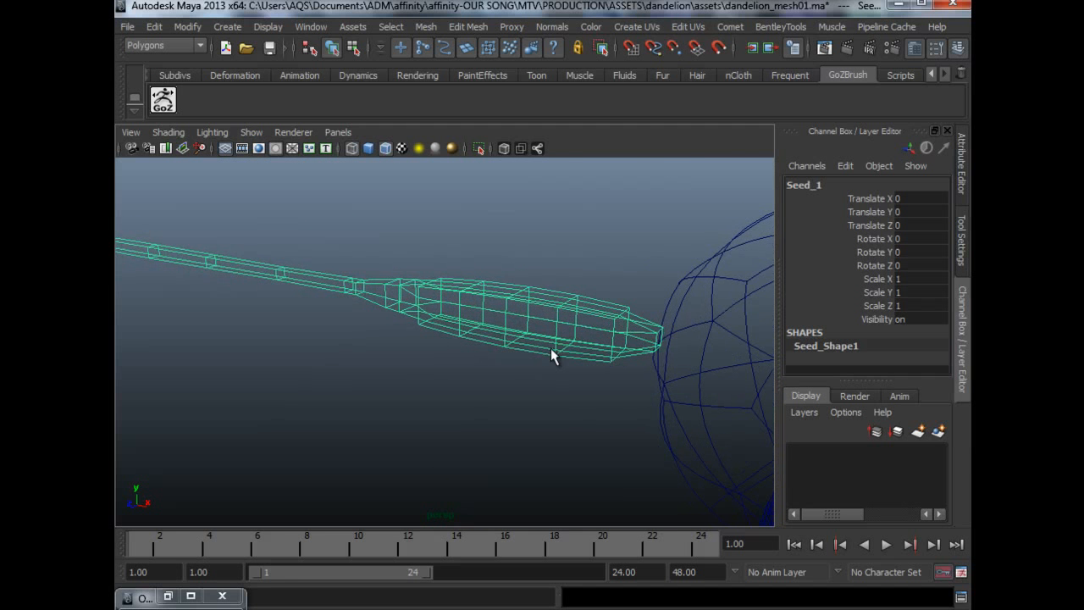
left_click_drag(434, 308, 480, 348, "alt")
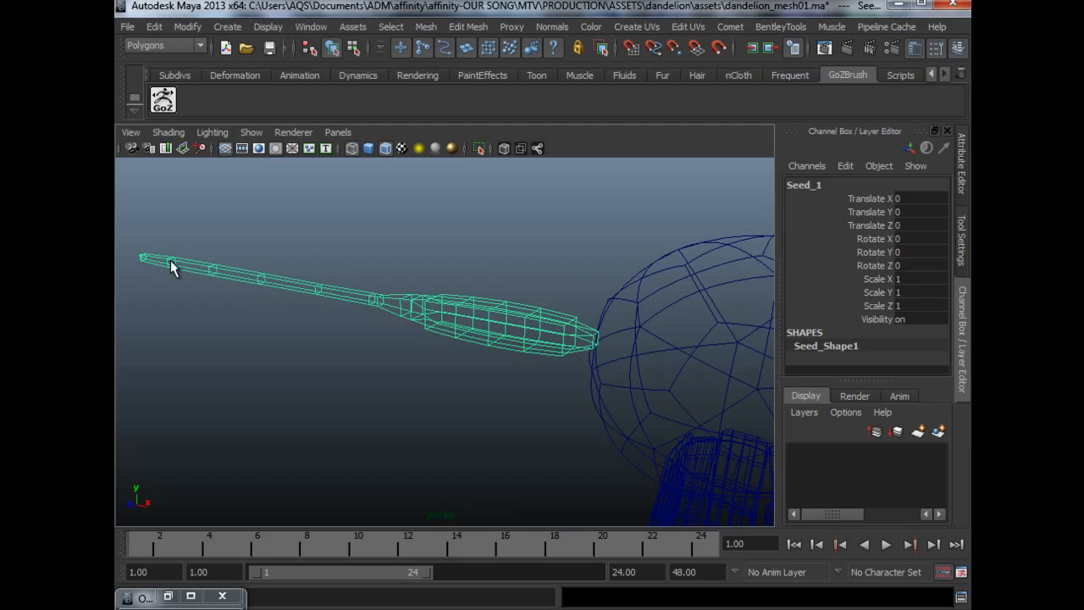
left_click_drag(352, 362, 386, 385, "alt")
right_click_drag(387, 384, 447, 399, "alt")
left_click_drag(448, 400, 480, 402, "alt")
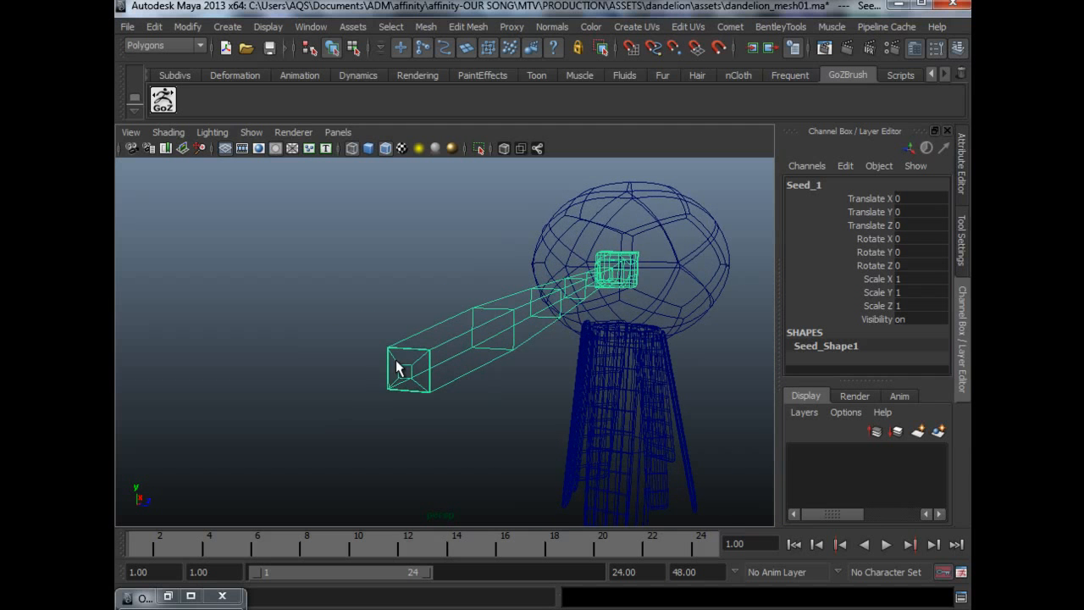
- Return to shaded display and select the centre face and its four surrounding faces at the end of the seed's stalk
key("5")
mouse_move(394, 363)
left_mouse_down("alt")
mouse_move(388, 404)
mouse_move(440, 341)
left_mouse_up("alt")
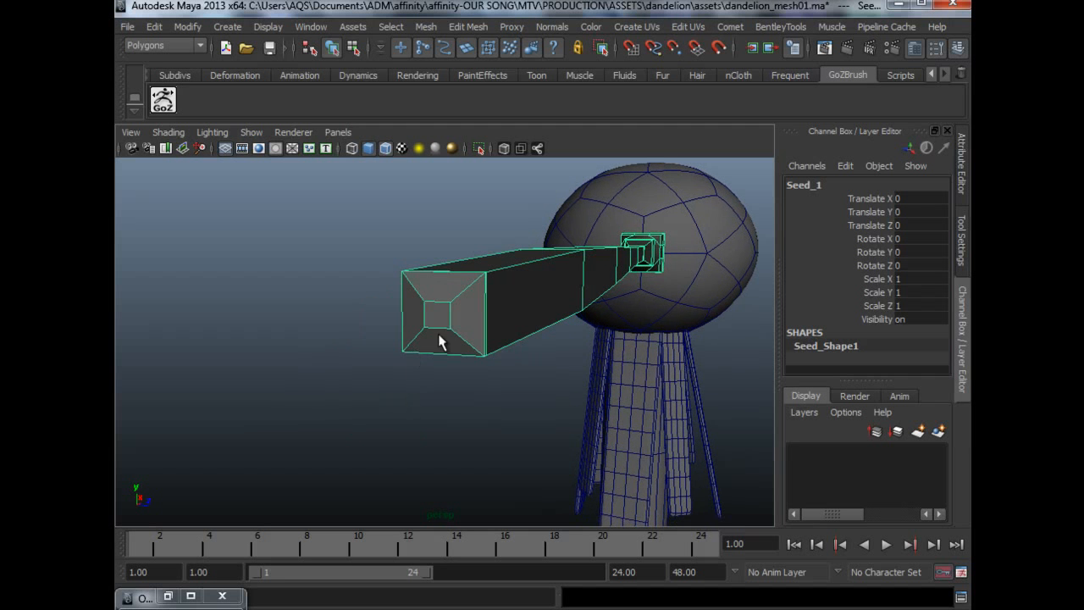
right_click_drag(463, 316, 458, 343)
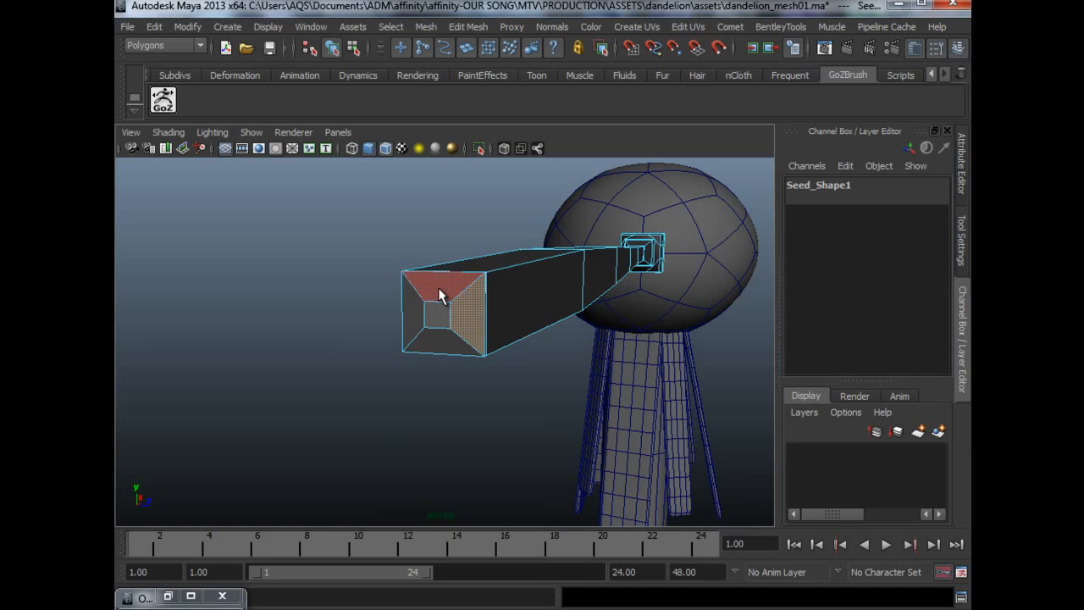
left_click(437, 287, "shift")
left_click(413, 314, "shift")
left_click(435, 347, "shift")
scroll(399, 394, "up", 4)
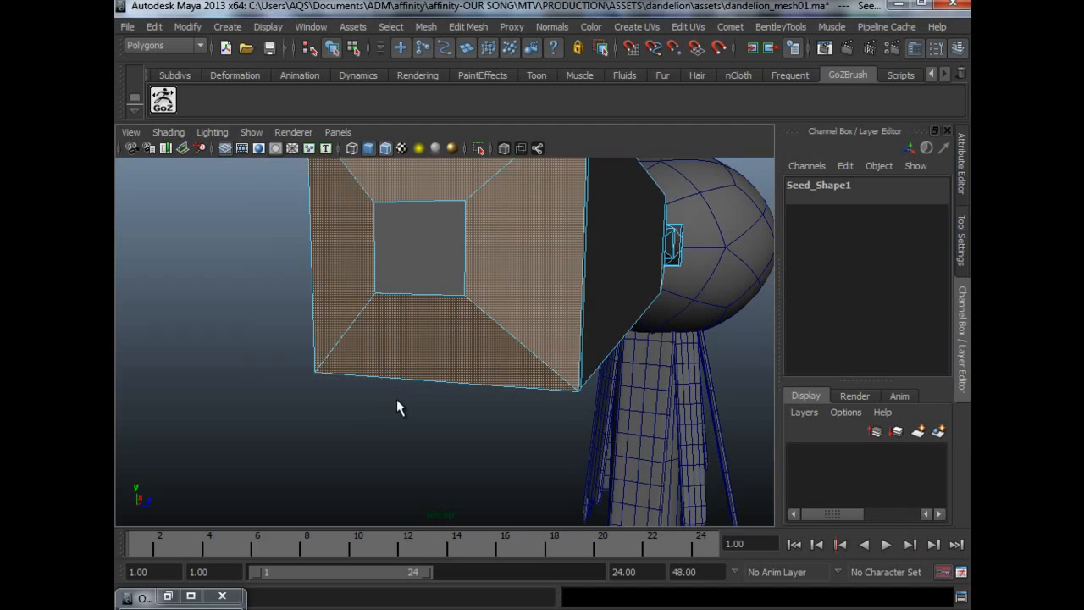
key("f")
scroll(565, 319, "down", 3)
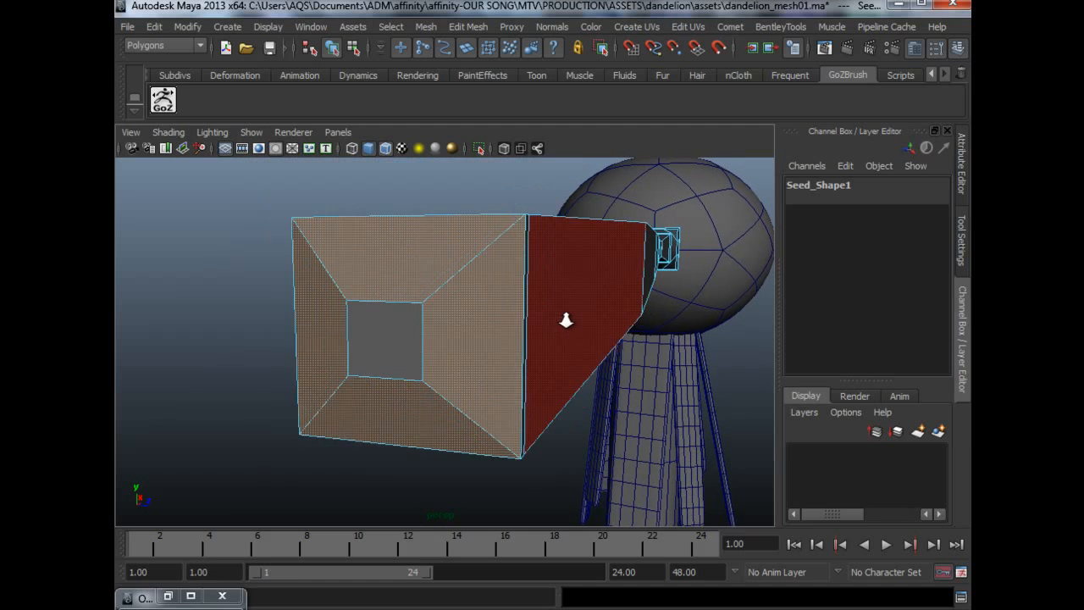
left_click(390, 335, "shift")
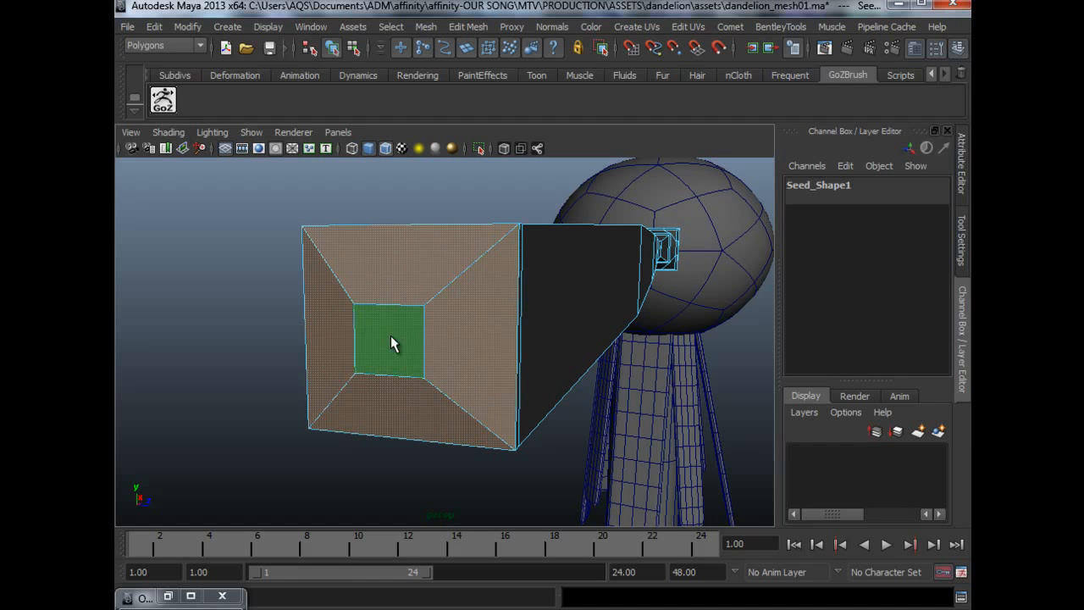
middle_click_drag(444, 322, 474, 330, "alt")
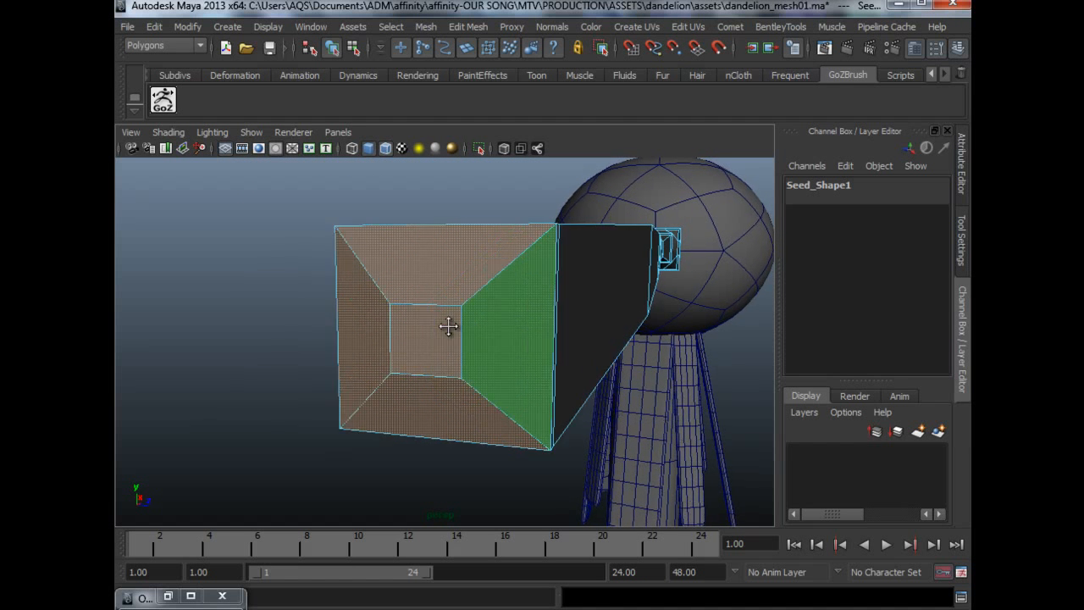
right_click_drag(558, 347, 444, 381, "alt")
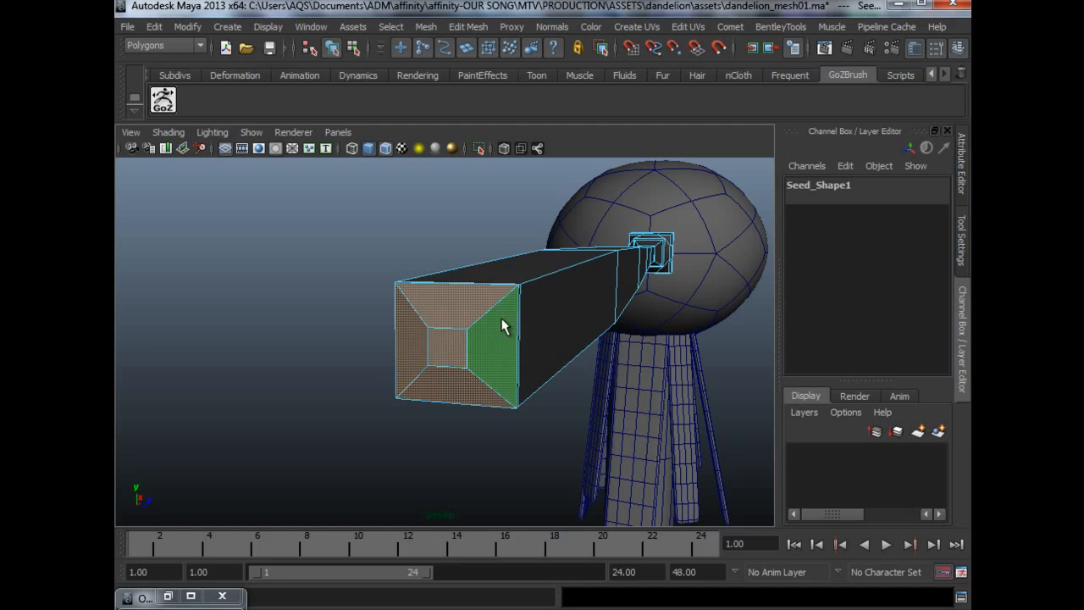
- Leave face selection on the seed, clear the selection and bring the whole dandelion head into view
left_click_drag(572, 368, 433, 370, "alt")
left_click(618, 387)
right_click_drag(479, 349, 551, 329)
left_click(629, 341)
left_click_drag(629, 340, 604, 359, "alt")
middle_click_drag(604, 359, 556, 302, "alt")
right_click_drag(556, 301, 611, 356, "alt")
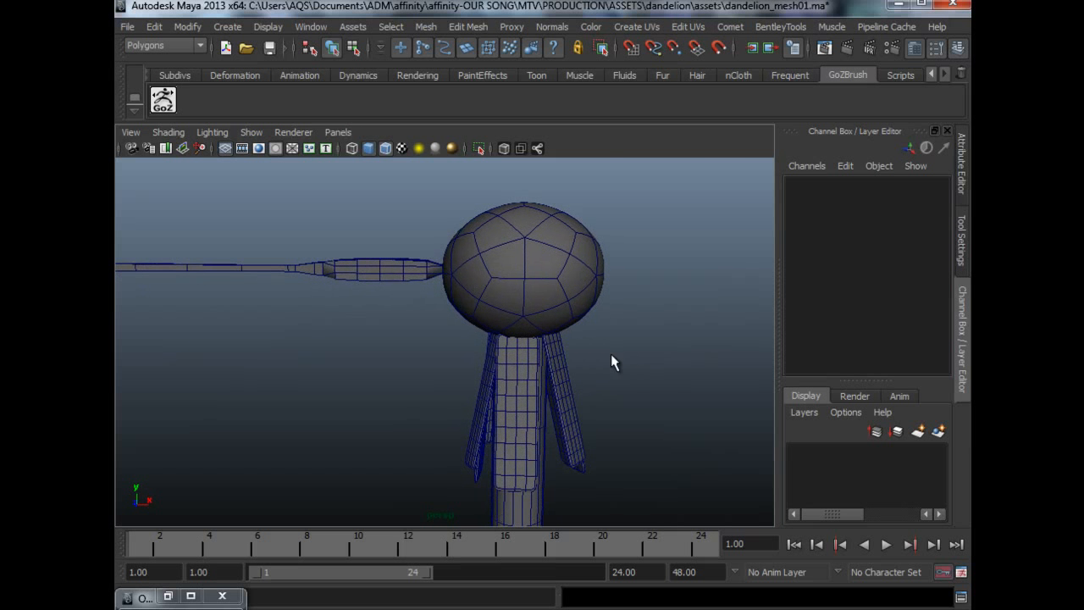
- Select all the dandelion meshes, delete their construction history and freeze their transformations
middle_click_drag(548, 332, 541, 331, "alt")
left_click_drag(491, 330, 628, 512)
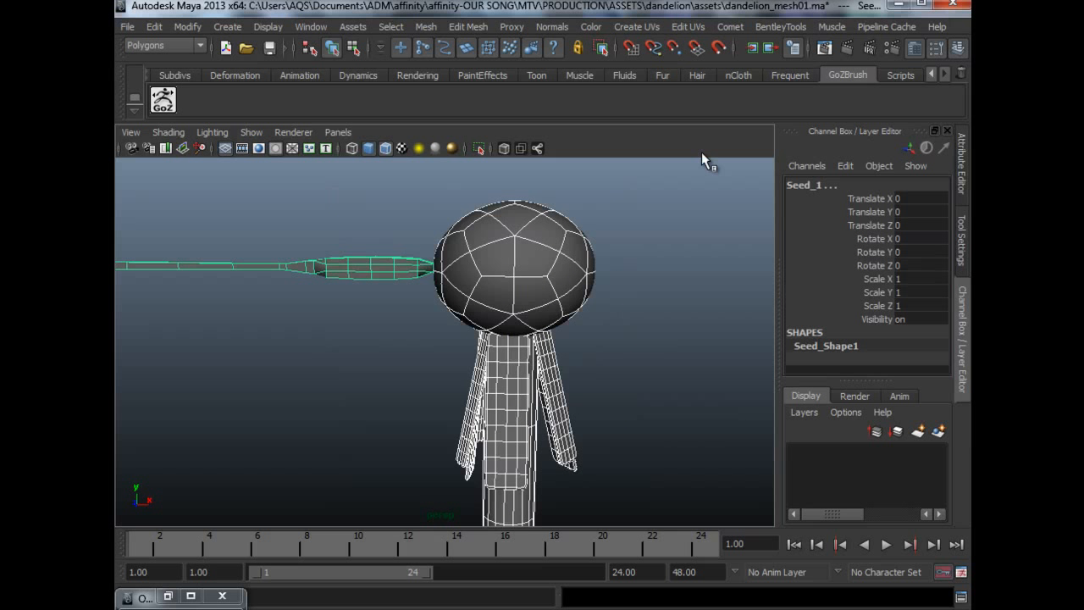
left_click(789, 75)
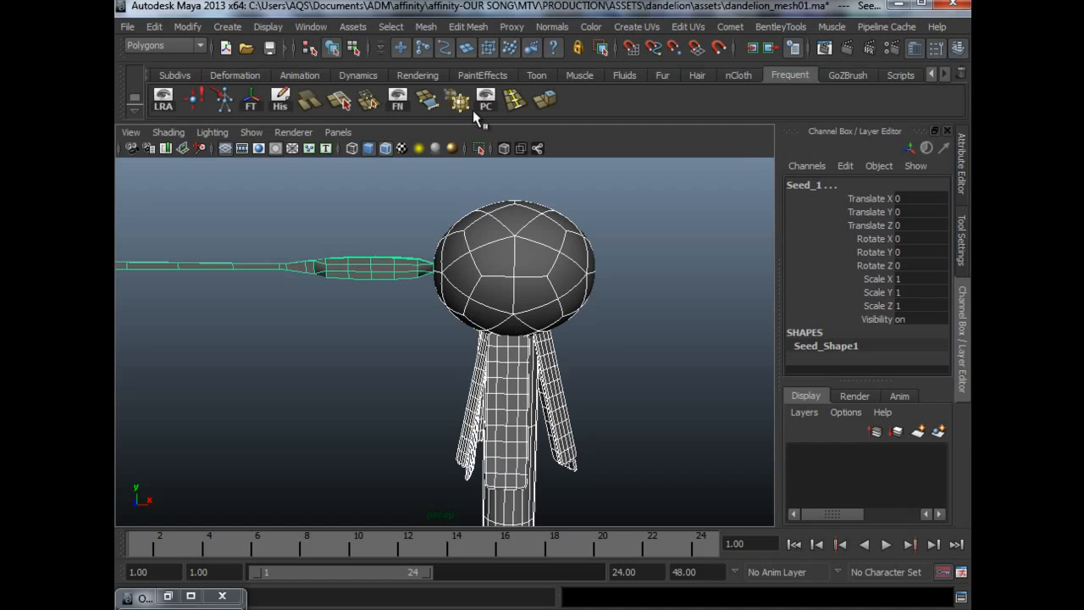
left_click(278, 103)
left_click(254, 102)
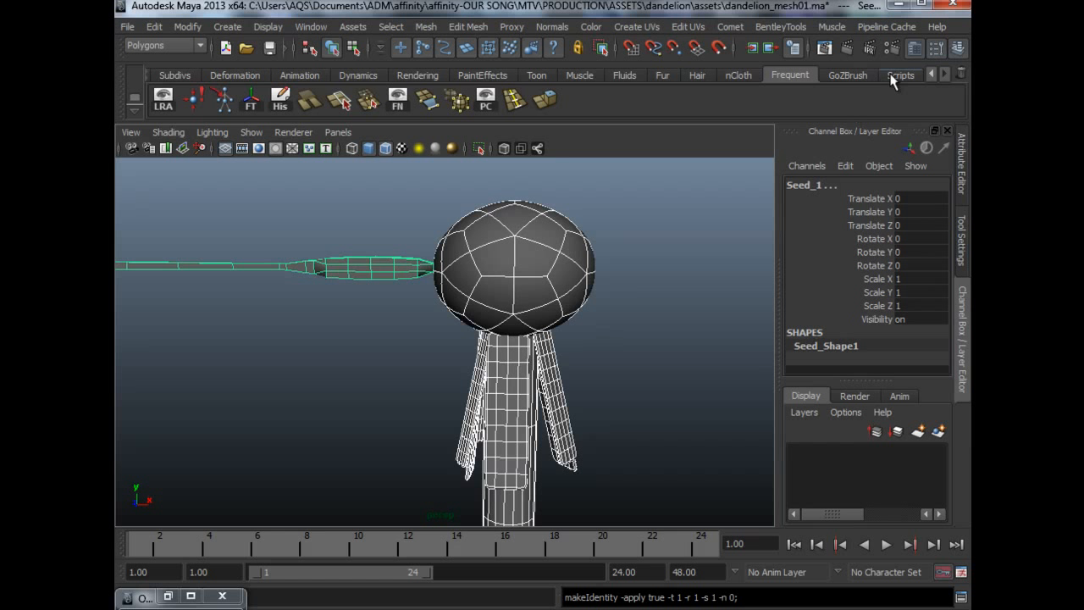
- Send the selected dandelion meshes to ZBrush with GoZ
left_click(849, 76)
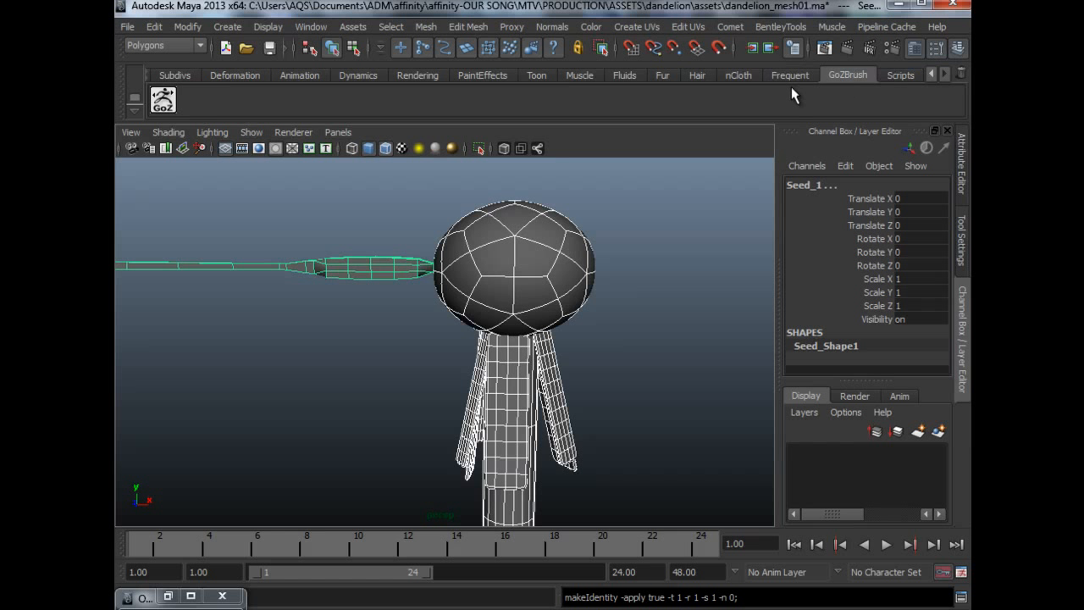
left_click(164, 101)
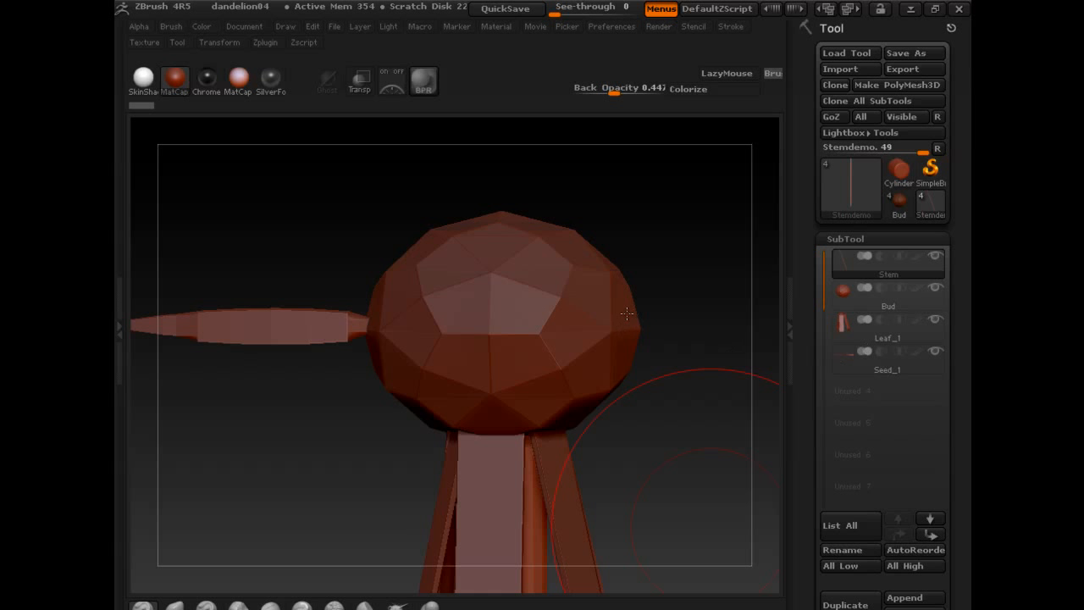
- Make Leaf_1 the active subtool and look over the subtool list and the MergeDown option
left_click(896, 337)
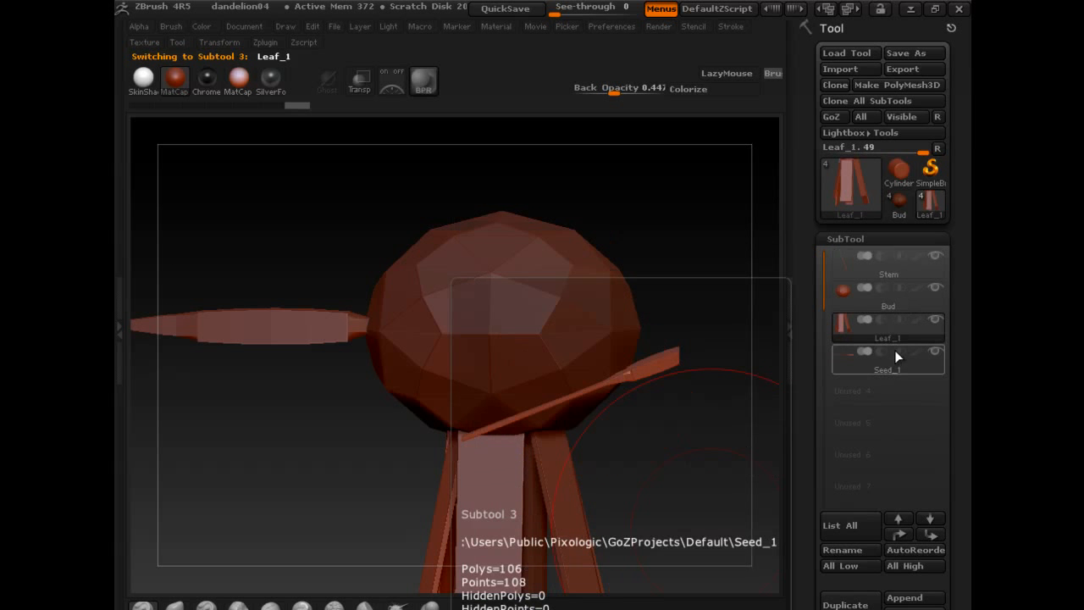
left_click(934, 352)
mouse_move(894, 332)
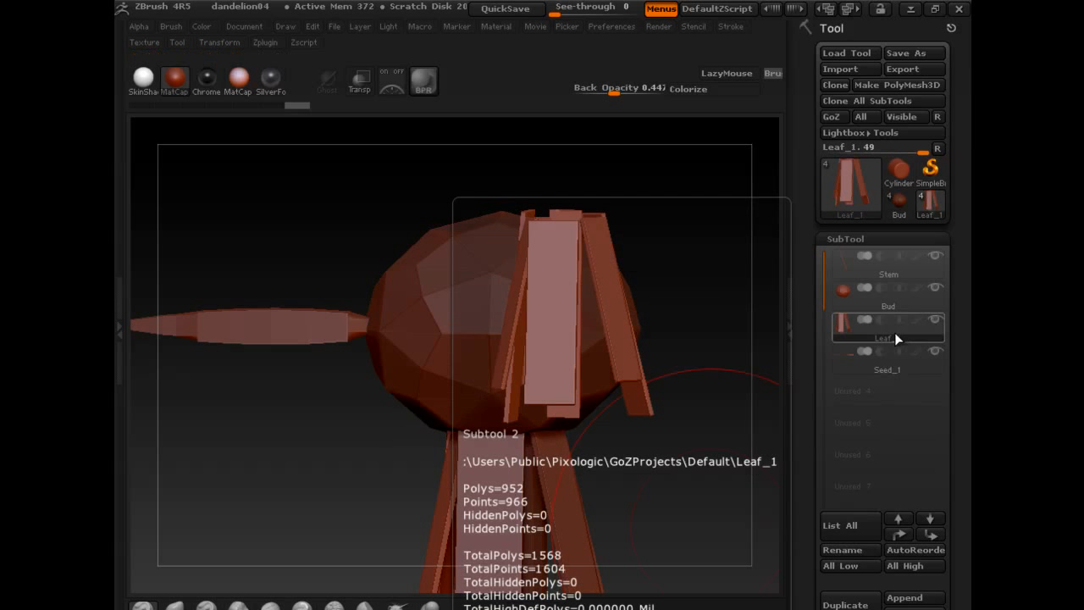
left_click_drag(966, 376, 968, 287)
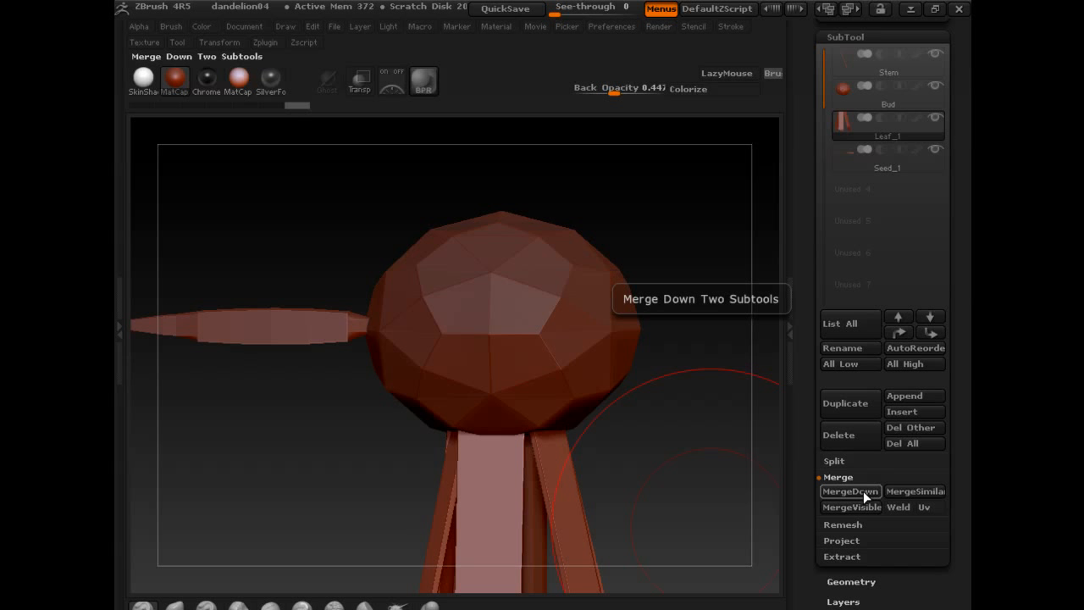
left_click_drag(960, 315, 970, 514)
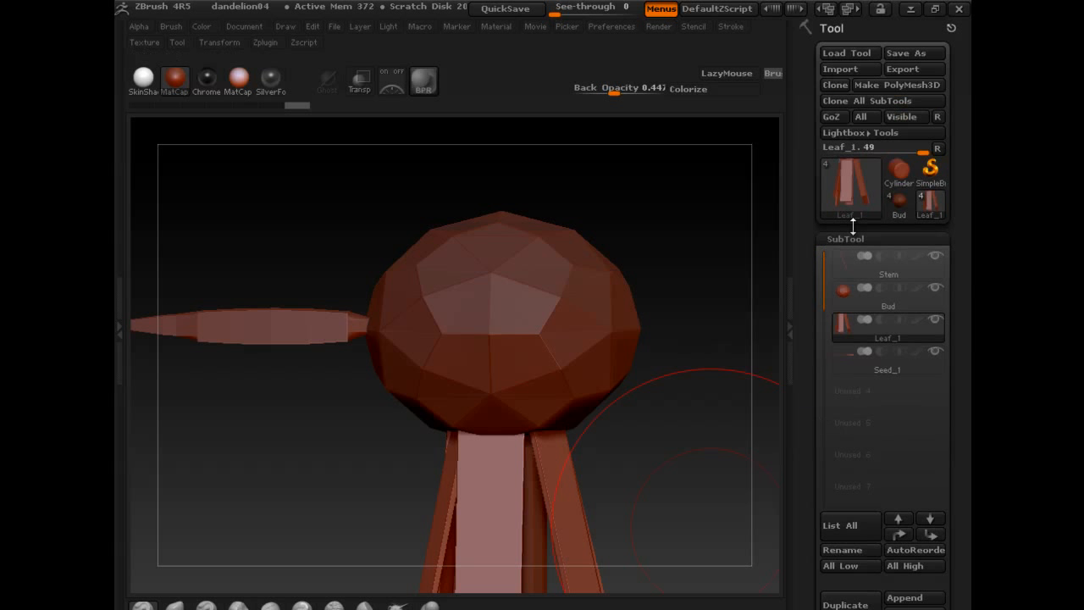
- View the imported dandelion from several angles and make the Bud subtool active
left_click_drag(689, 465, 641, 428)
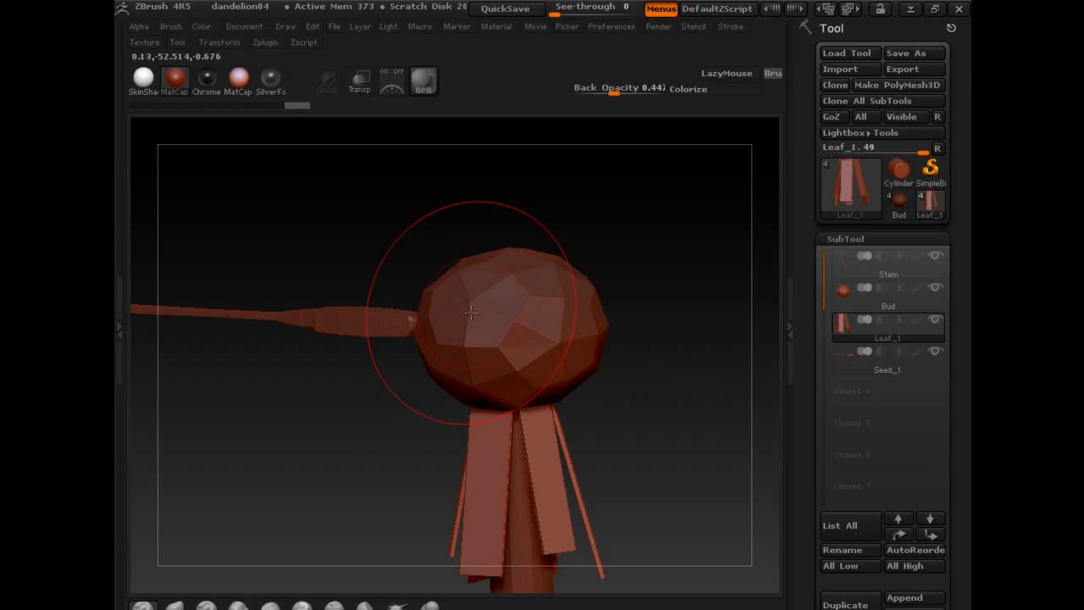
left_click_drag(652, 317, 660, 376, "alt")
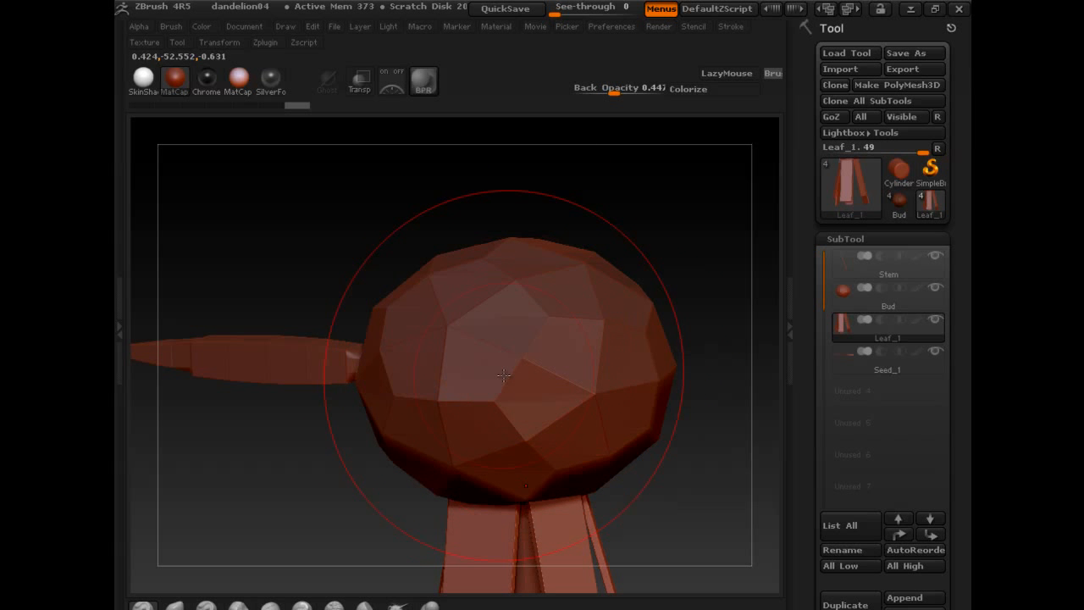
left_click_drag(694, 471, 687, 424)
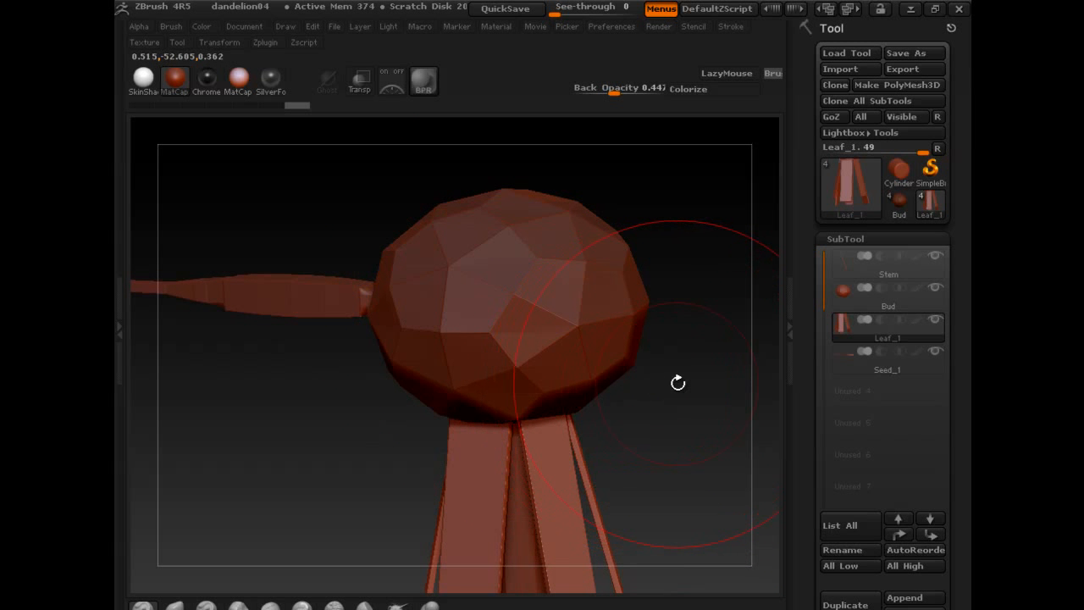
mouse_move(679, 380)
left_mouse_down()
mouse_move(661, 383)
mouse_move(685, 384)
left_mouse_up()
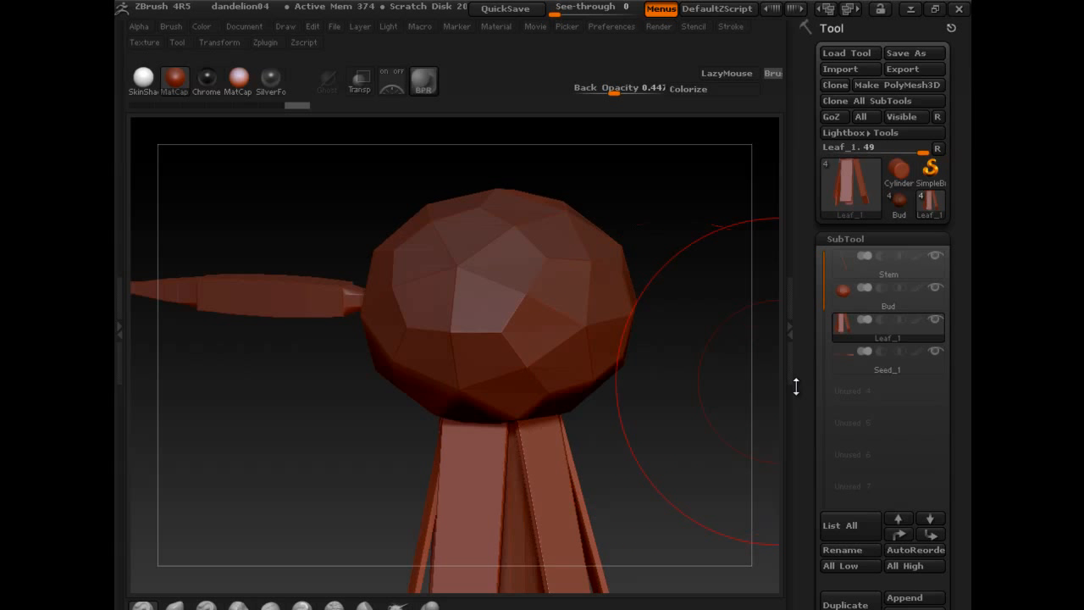
left_click(893, 308)
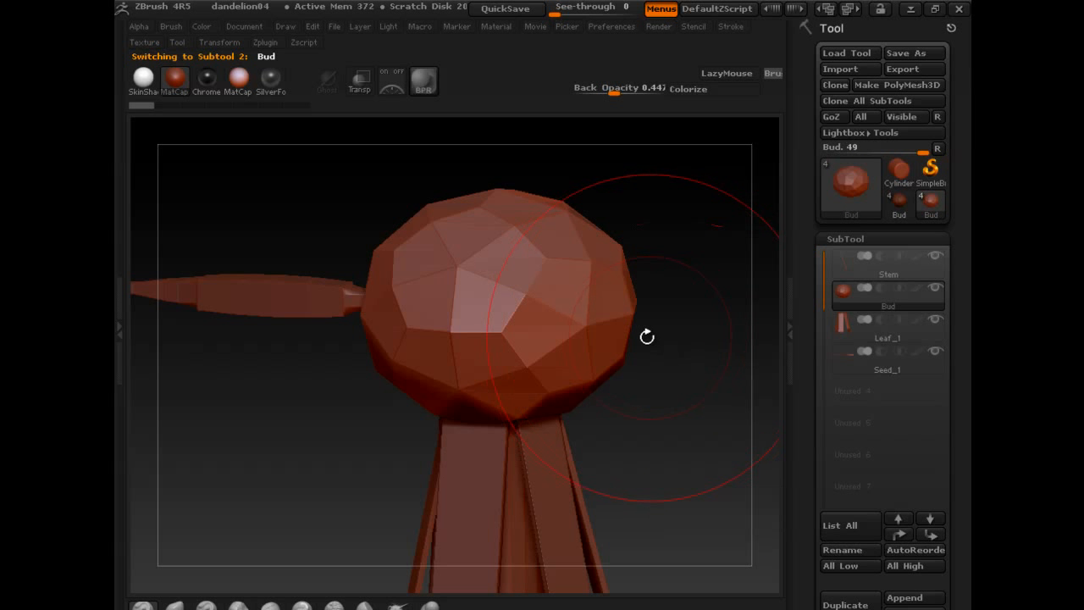
- Subdivide the Bud subtool's geometry repeatedly up to subdivision level 8 with smoothing on
left_click_drag(689, 392, 675, 424)
left_click_drag(960, 464, 962, 387)
left_click_drag(965, 519, 968, 445)
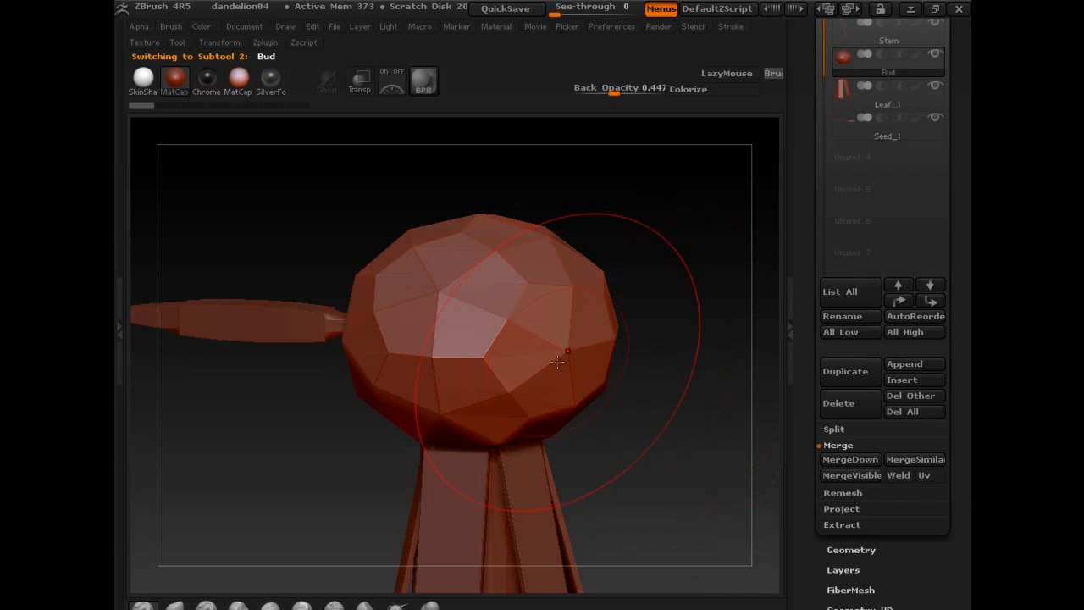
left_click_drag(668, 376, 721, 392)
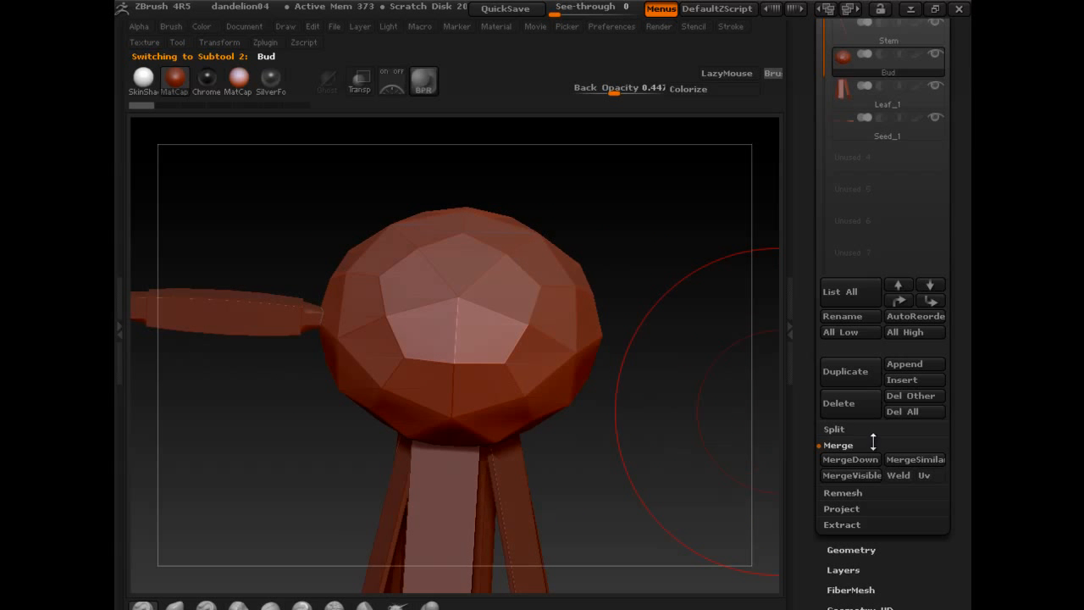
left_click(878, 549)
left_click_drag(960, 308, 960, 537)
left_click(864, 380)
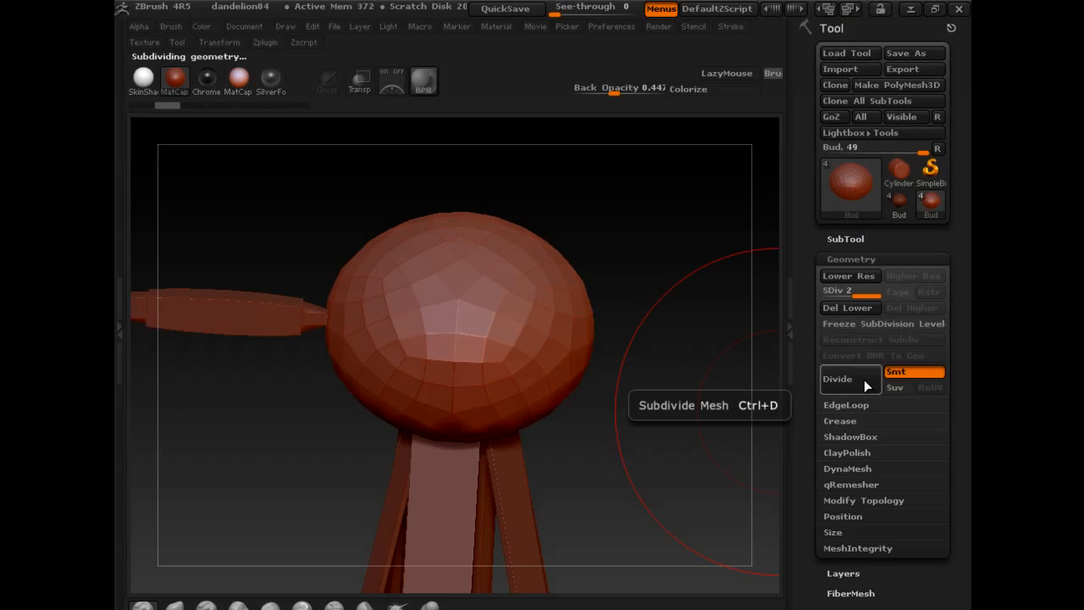
left_click(864, 379)
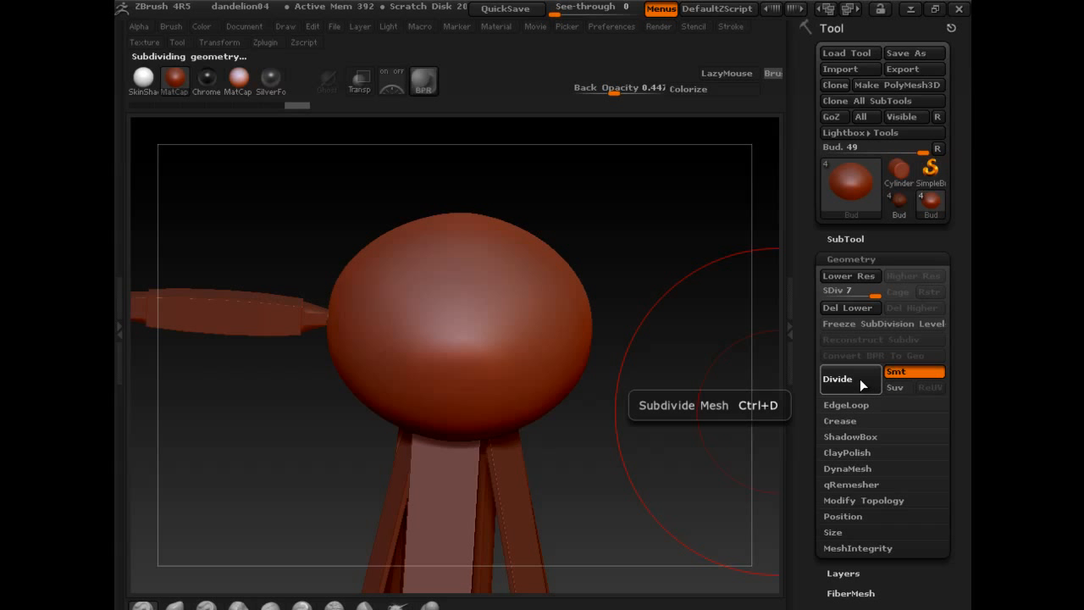
left_click(859, 378)
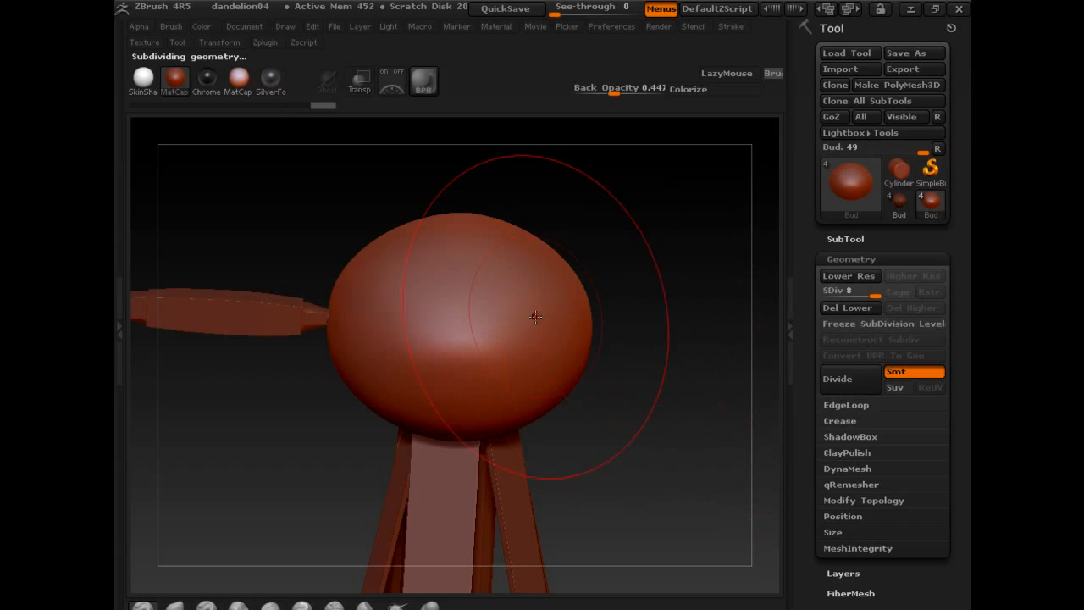
- Inspect the smoothed bud up close and check the Bud subtool's polygon count in the subtool list
left_click_drag(622, 363, 655, 411)
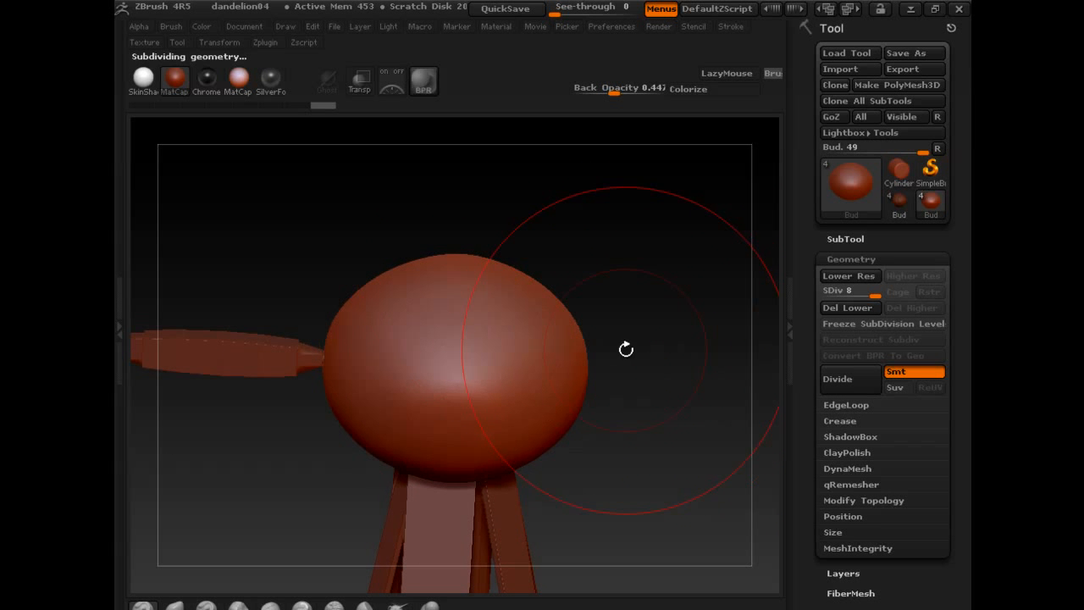
left_click_drag(624, 351, 658, 387)
left_click_drag(628, 344, 668, 359, "alt")
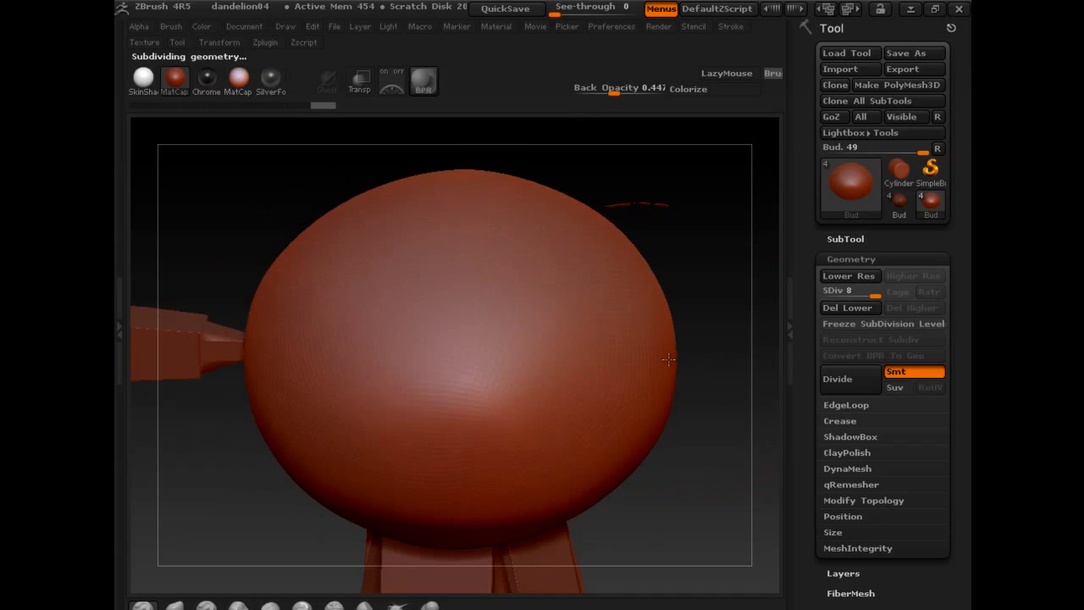
left_click(861, 240)
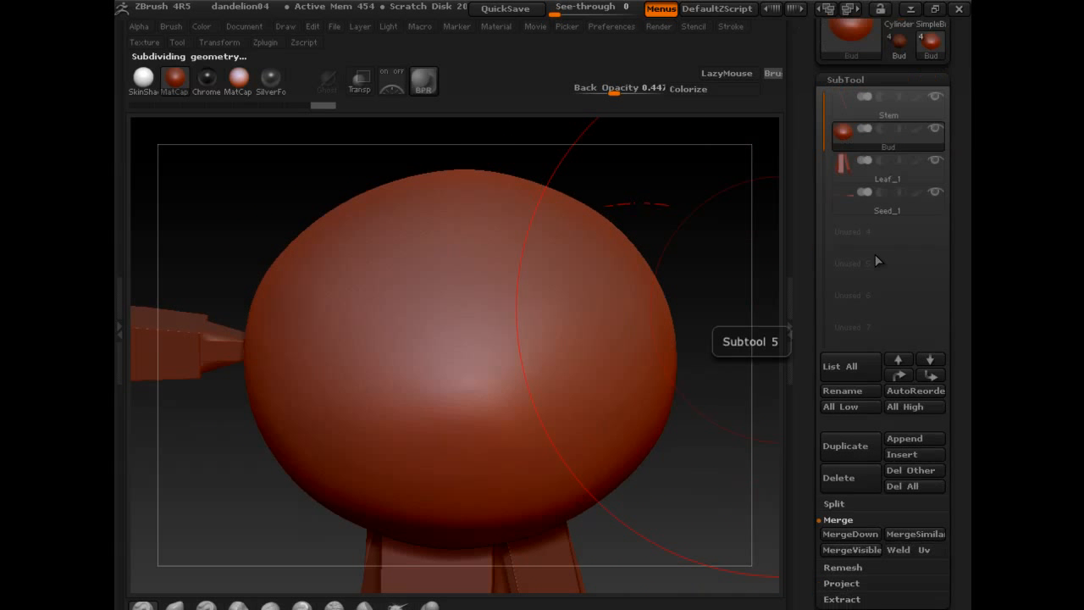
left_click_drag(955, 217, 888, 249)
mouse_move(845, 187)
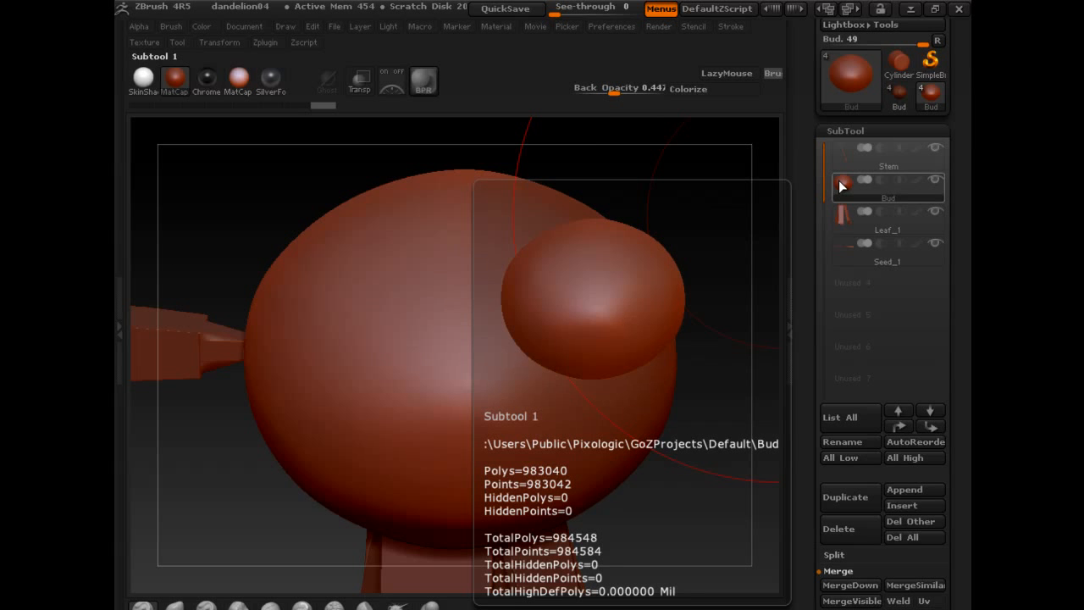
left_click_drag(745, 259, 719, 268, "alt")
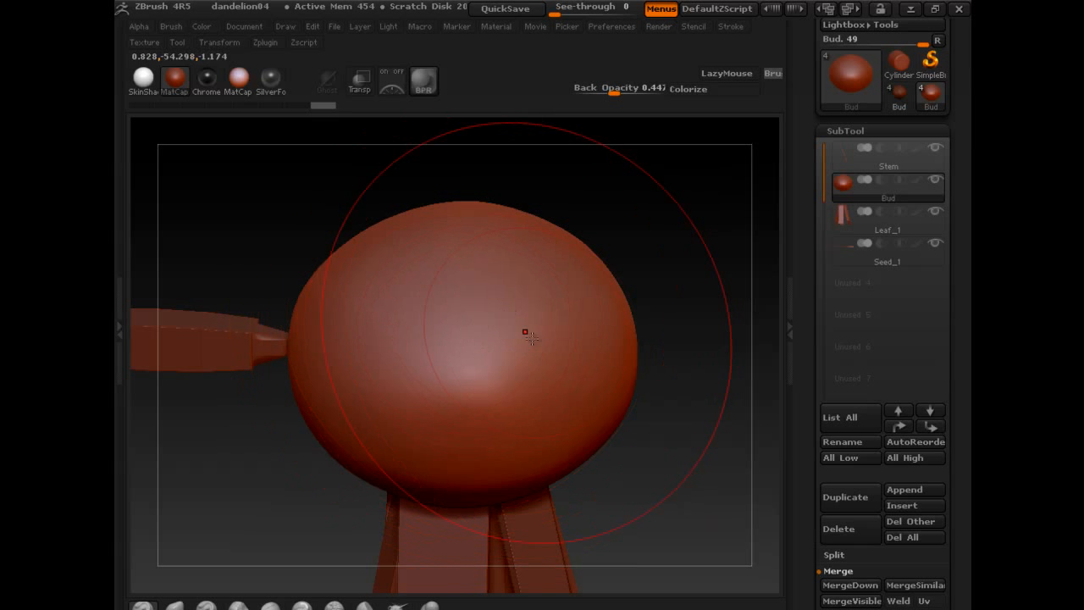
left_click(148, 42)
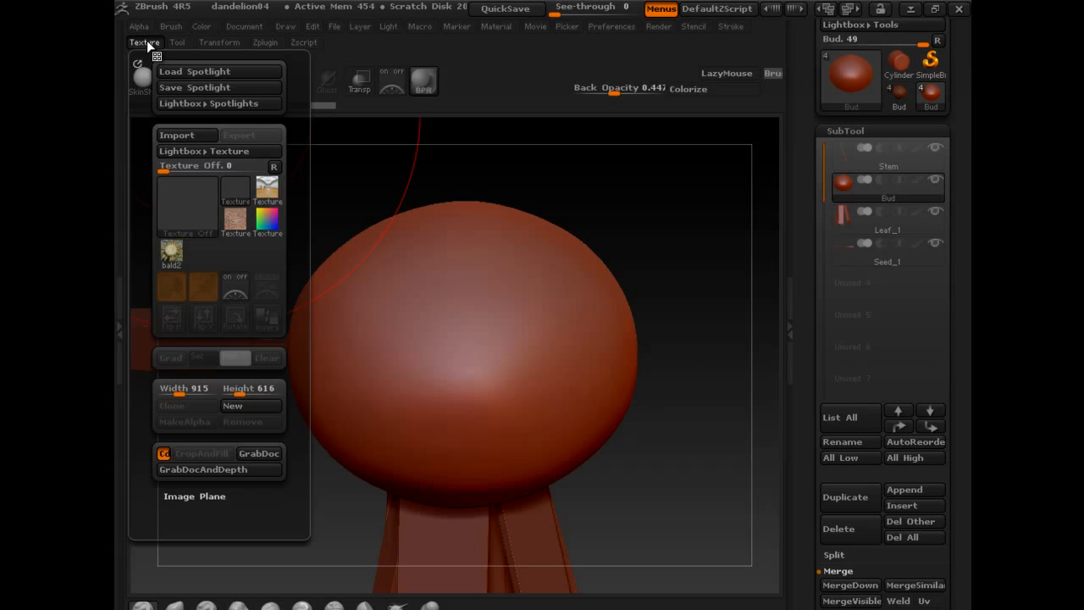
left_click(167, 134)
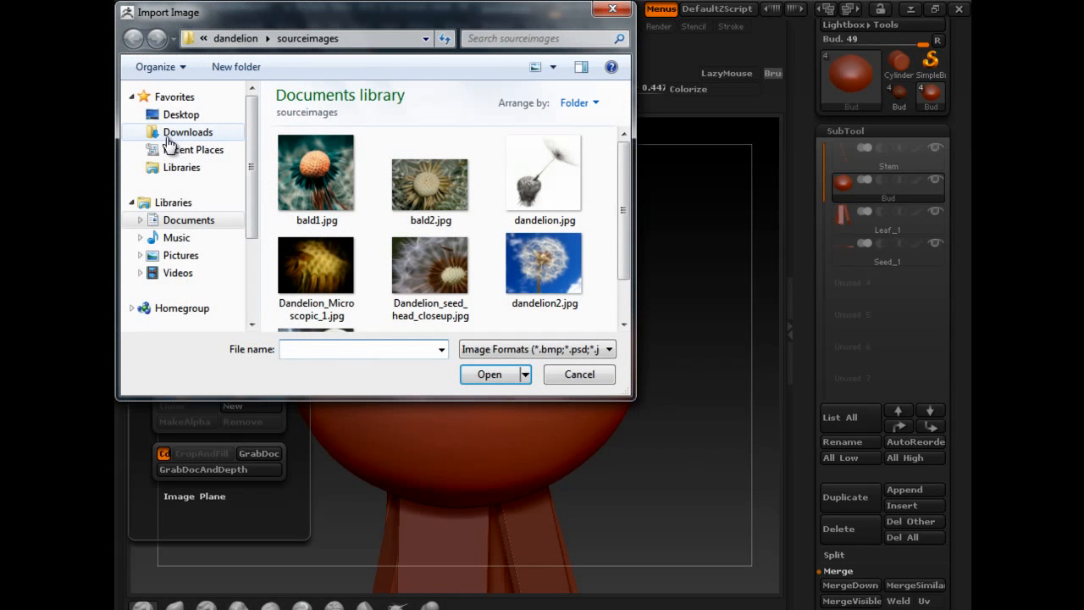
left_click(434, 191)
left_click(579, 370)
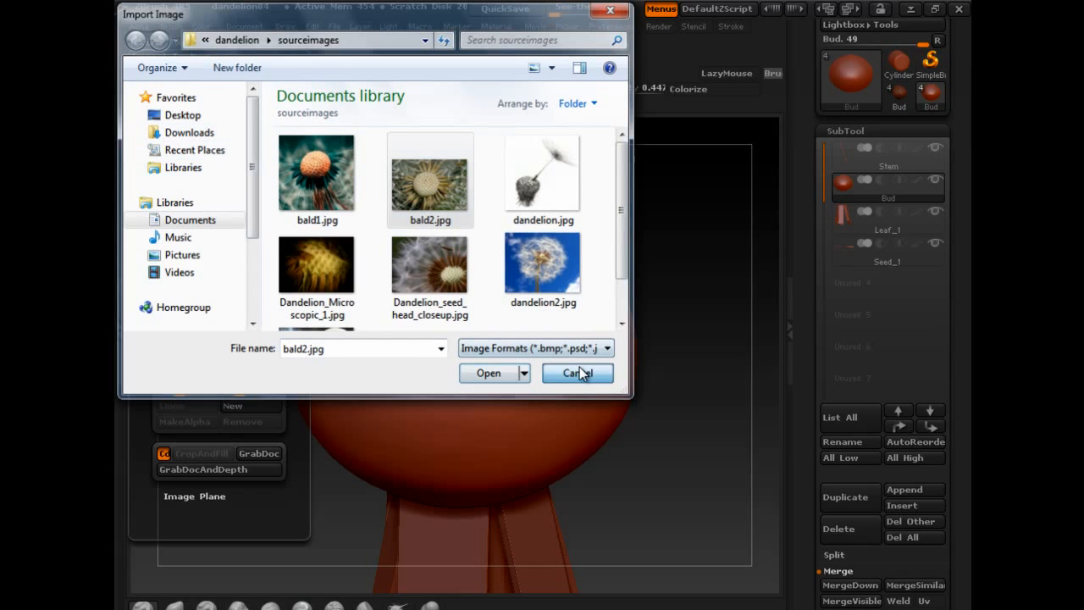
- Add the bald2 texture to Spotlight and fade the image until the bud shows through it
left_click(146, 42)
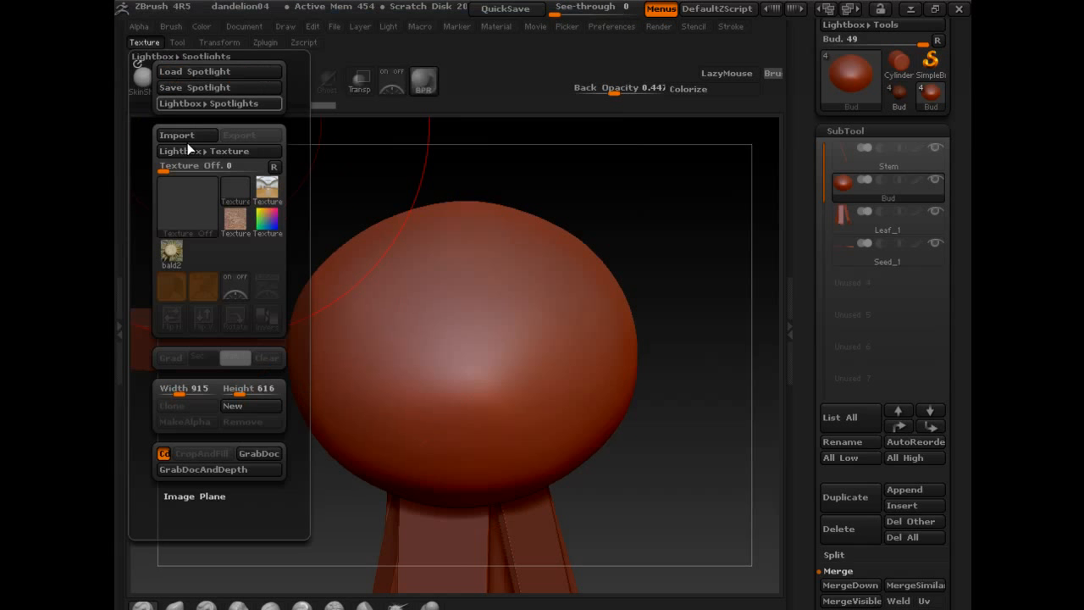
left_click(175, 252)
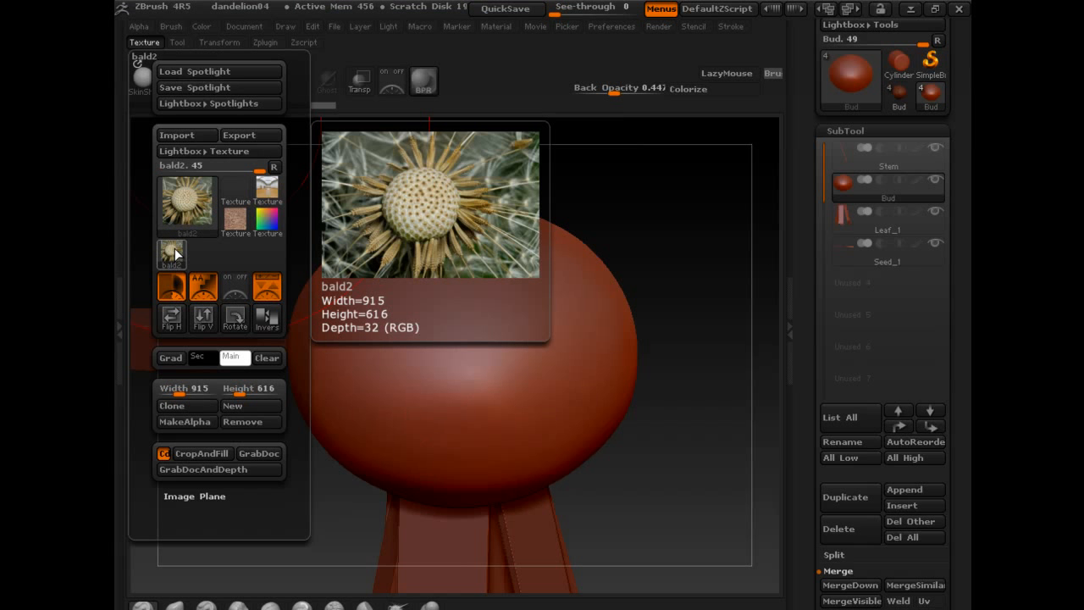
mouse_move(198, 204)
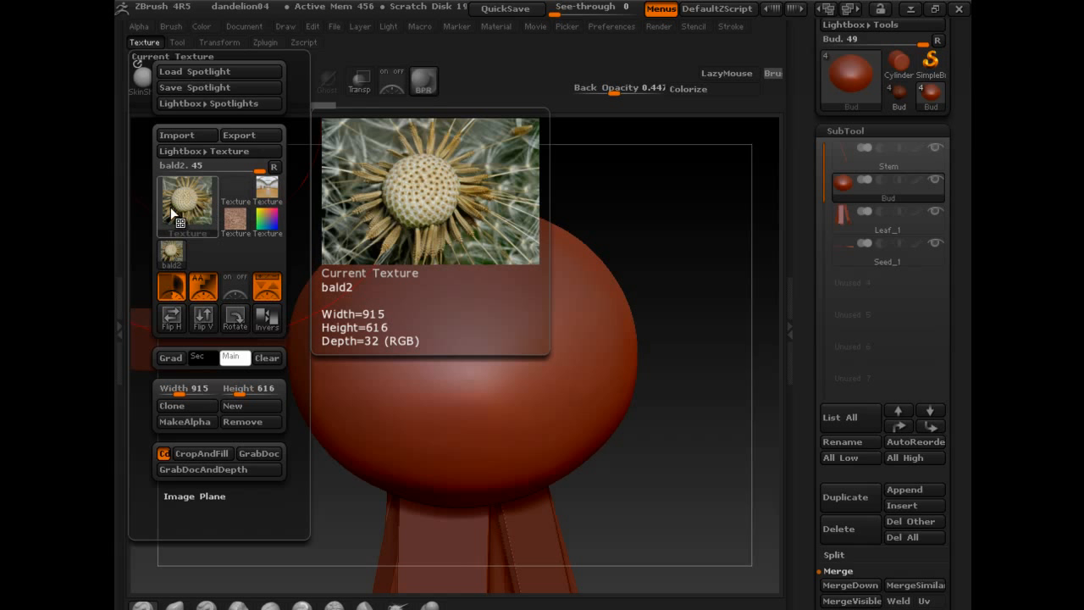
left_click(266, 287)
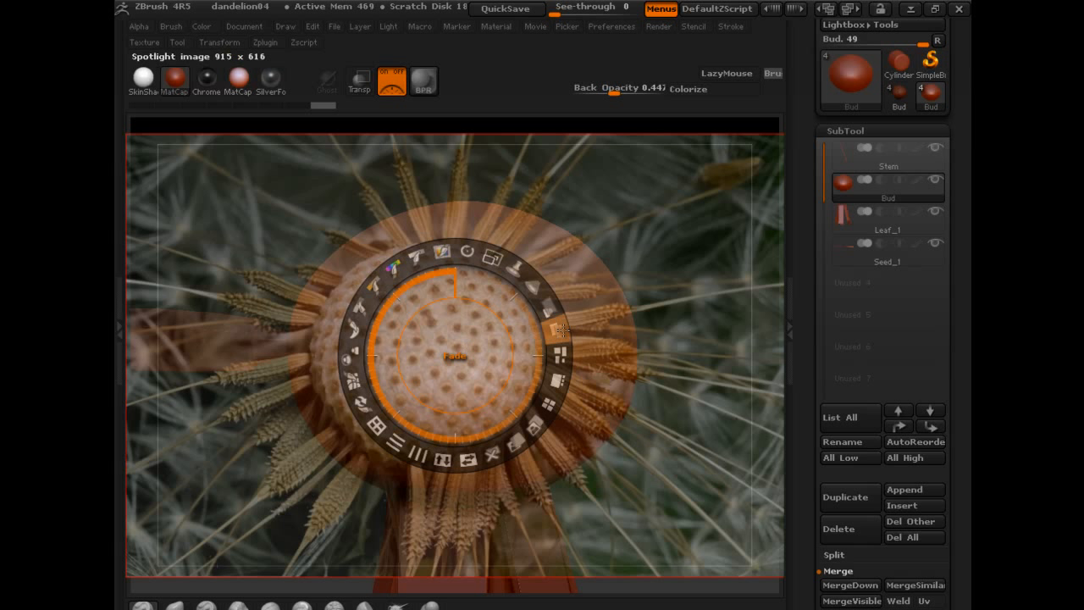
left_click_drag(558, 330, 532, 252)
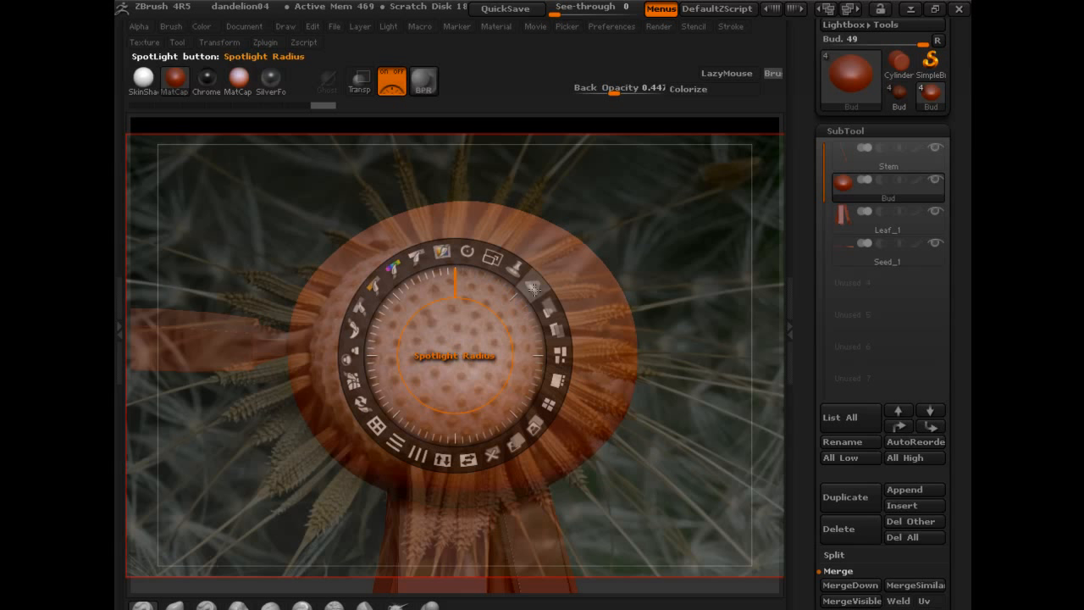
- Leave Spotlight's editing dial and rotate the view to line the bud up with the flower head in the image
key("z")
left_click_drag(684, 452, 615, 402)
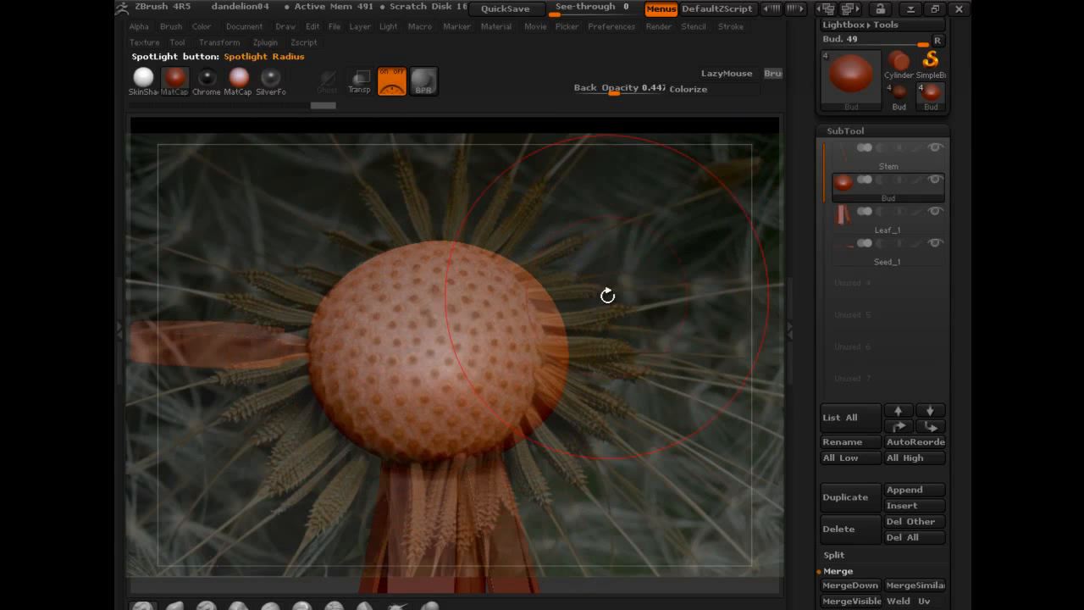
mouse_move(662, 359)
left_mouse_down()
mouse_move(719, 369)
mouse_move(672, 368)
mouse_move(658, 349)
left_mouse_up()
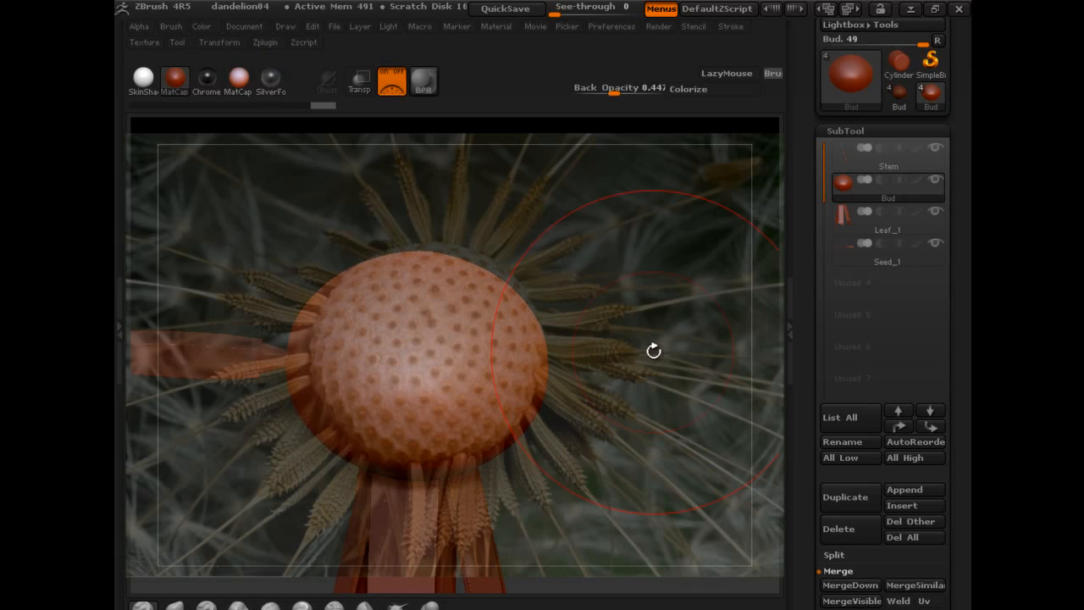
- Toggle the Spotlight image off and on over the bud, and hide its editing dial again
key("shift+z")
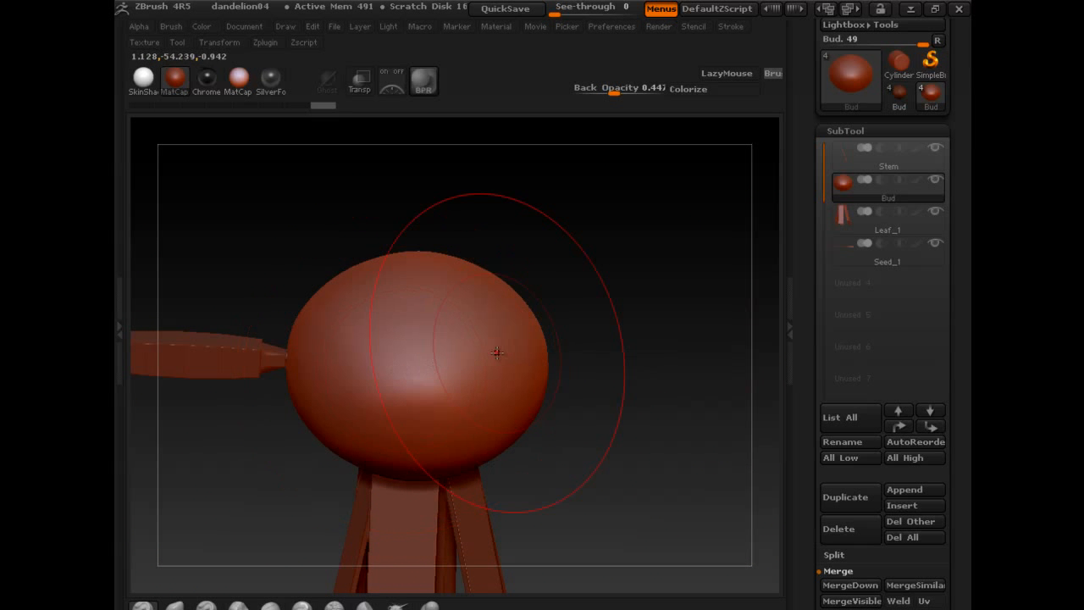
key("shift+z")
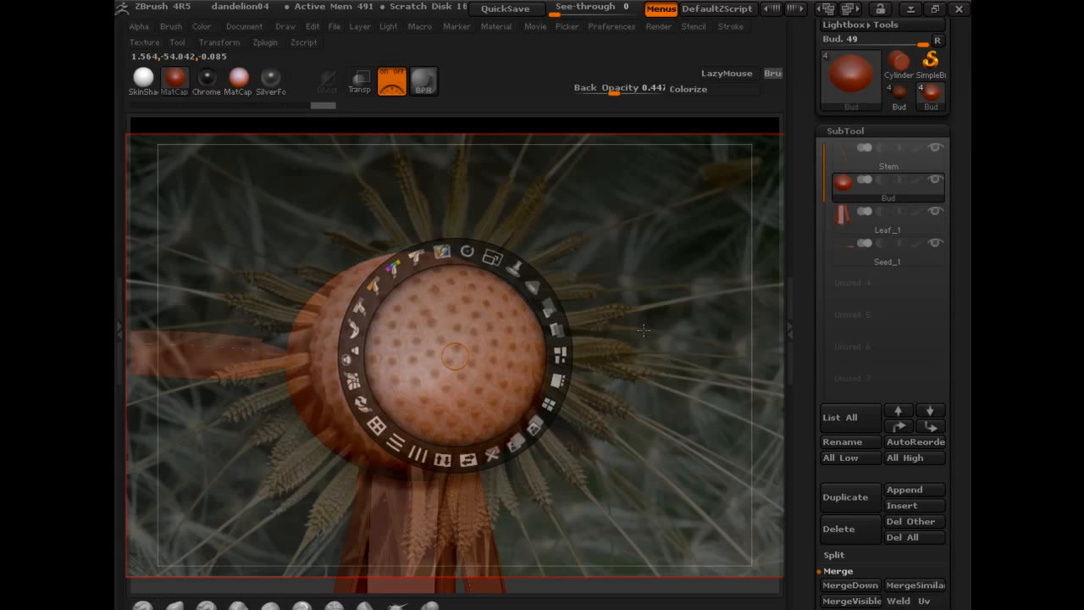
key("z")
key("shift+z")
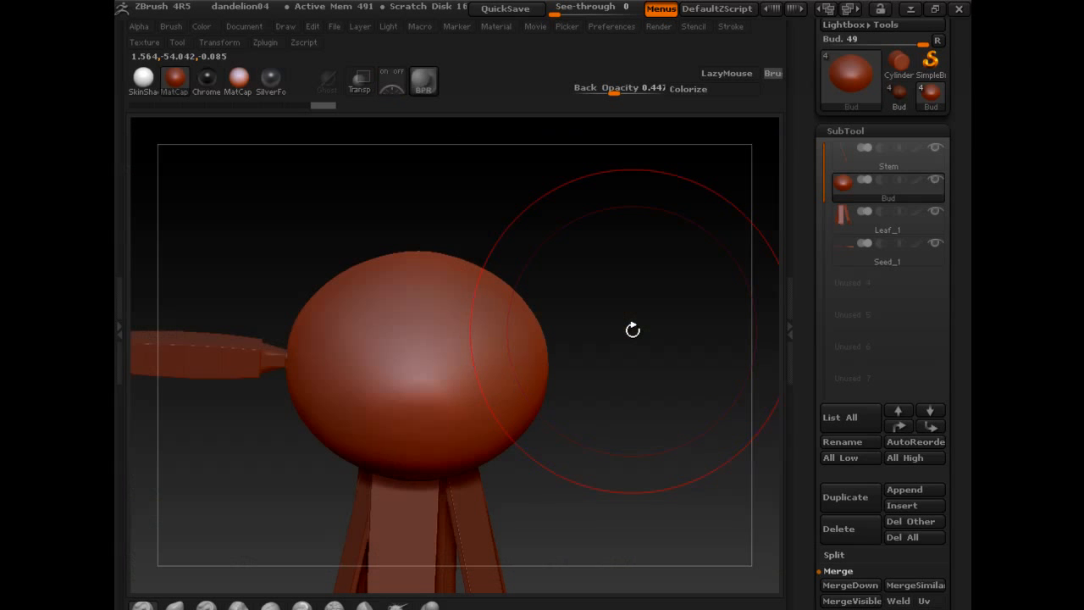
key("shift+z")
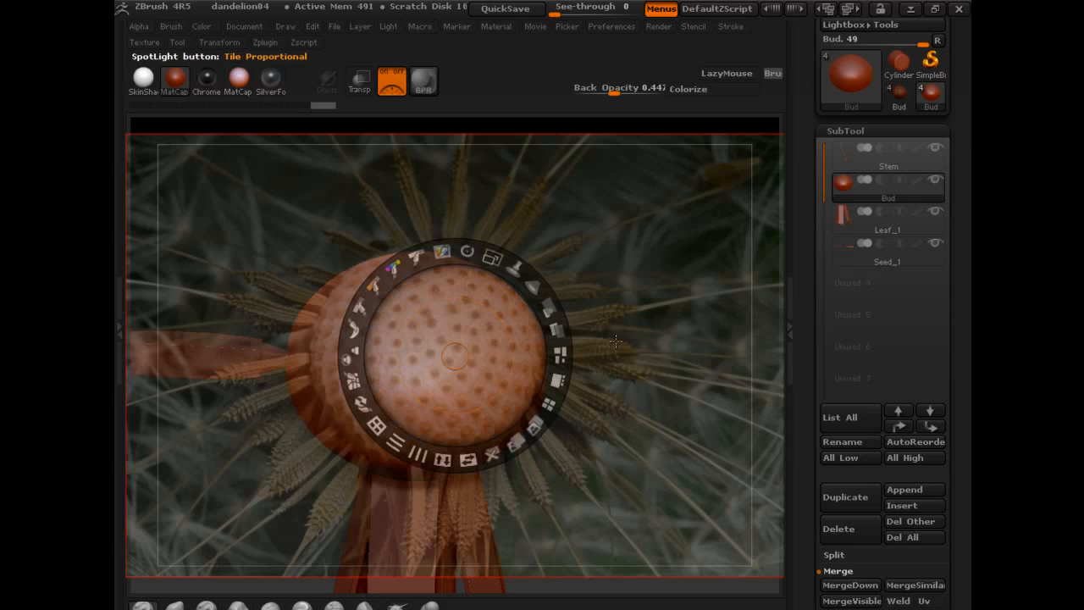
key("z")
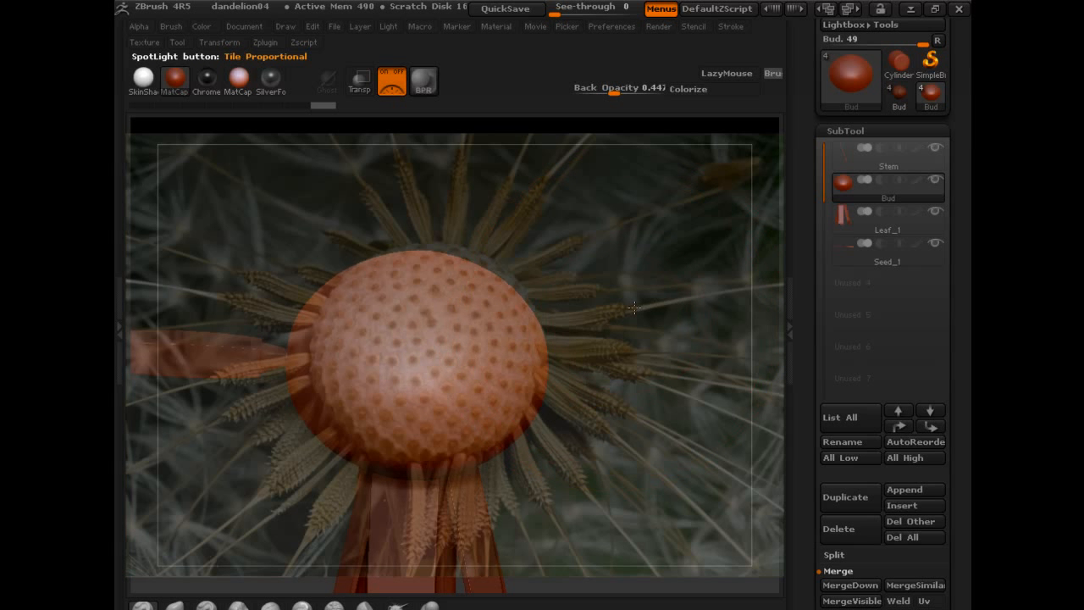
- Refine the bud's alignment with the Spotlight image and switch the material to SkinShade4
mouse_move(634, 307)
left_mouse_down("alt")
mouse_move(648, 289)
mouse_move(635, 284)
mouse_move(639, 297)
left_mouse_up("alt")
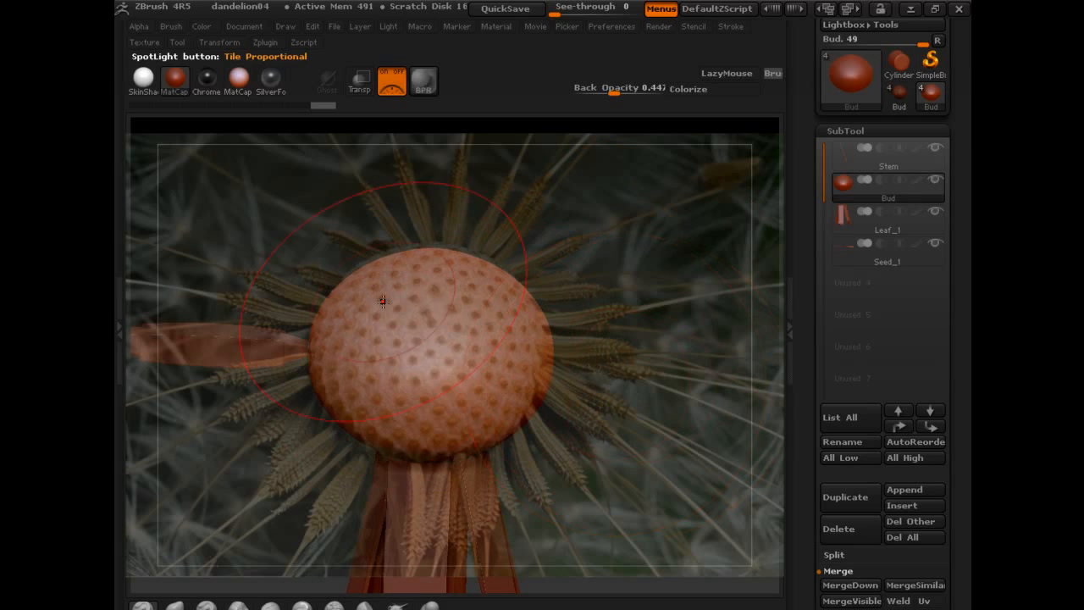
mouse_move(586, 392)
left_mouse_down()
mouse_move(624, 395)
mouse_move(642, 411)
left_mouse_up()
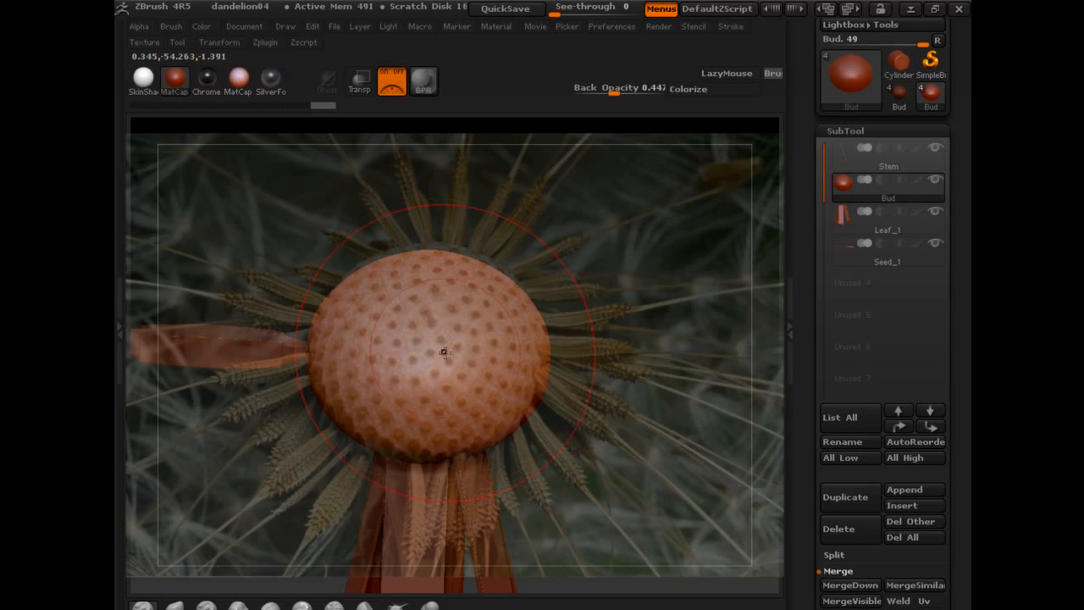
left_click(141, 86)
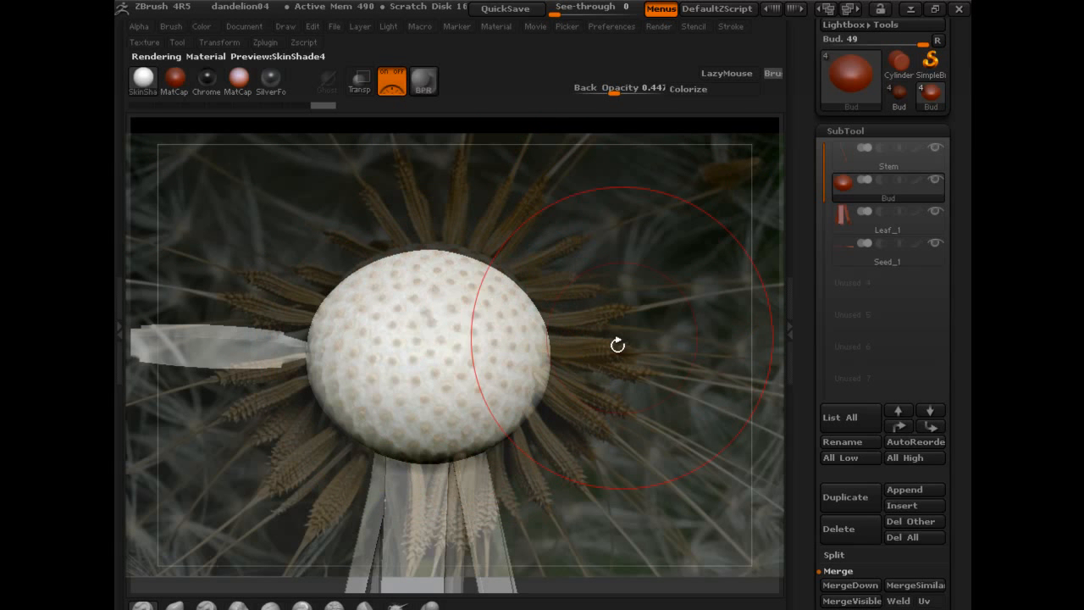
- Set the Standard brush to Z Sub and sculpt the Spotlight image's dot pattern onto the front of the bud
key("space")
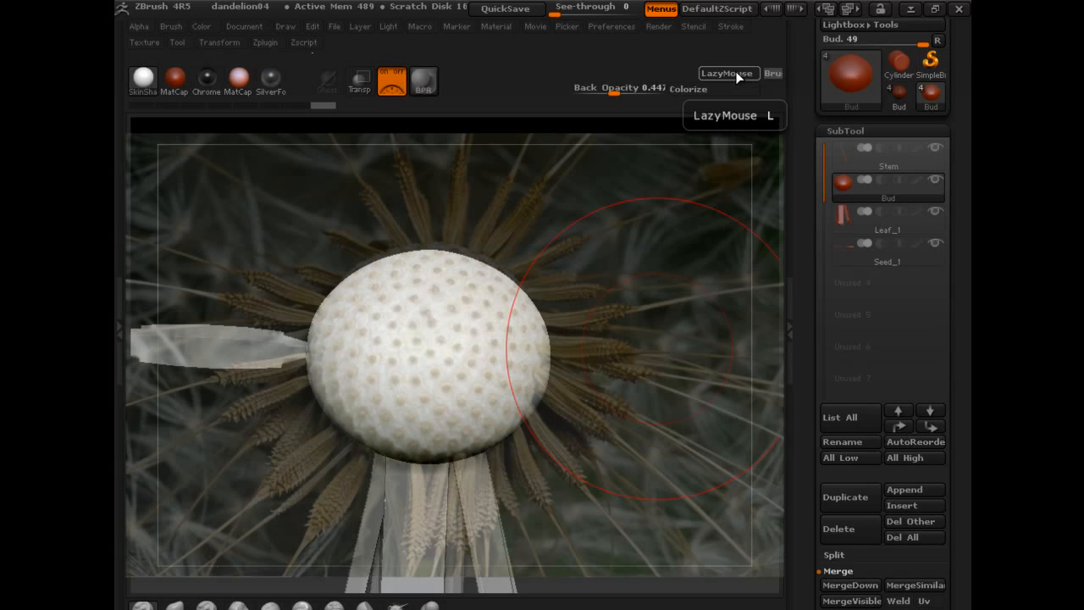
key("space")
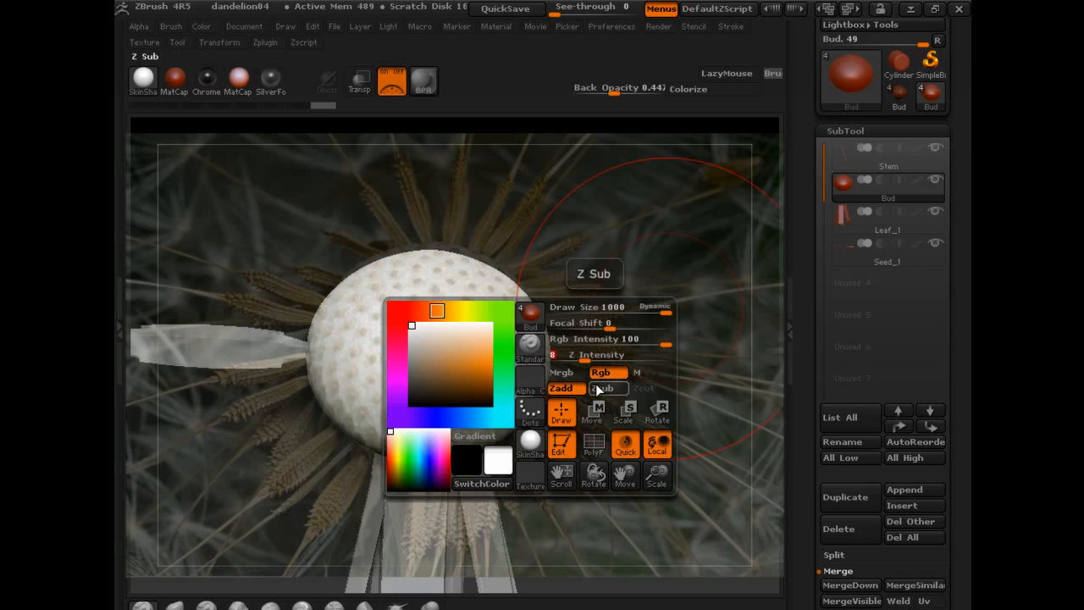
key("space")
key("space")
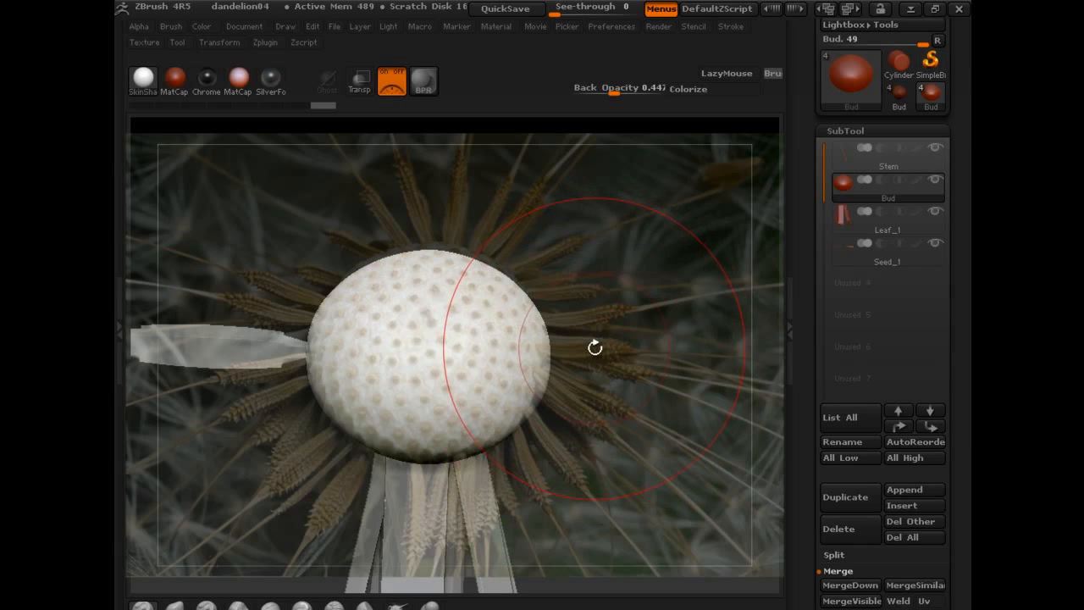
left_click_drag(615, 356, 611, 350)
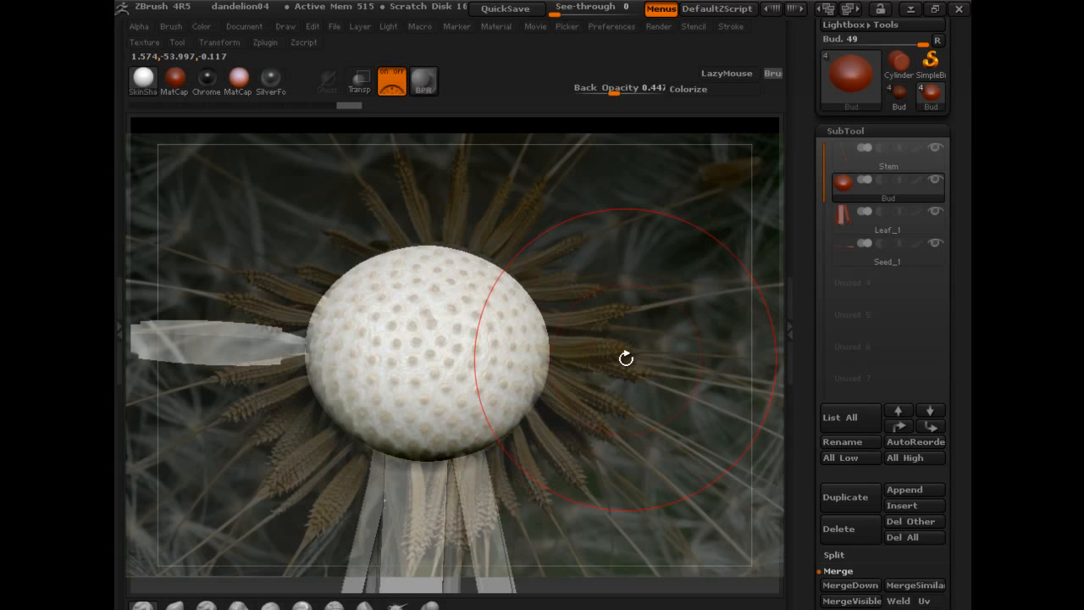
- Hide the Spotlight image and examine the sculpted bumps on the bud from the side and up close
key("shift+z")
mouse_move(609, 322)
left_mouse_down("alt")
mouse_move(668, 415)
mouse_move(716, 416)
mouse_move(621, 384)
left_mouse_up("alt")
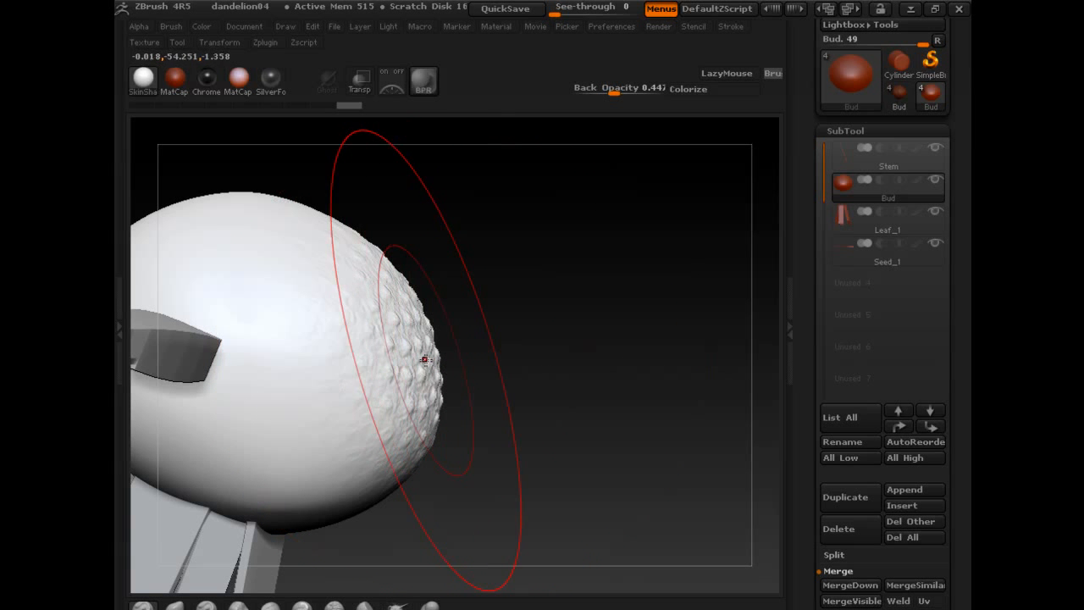
left_click_drag(505, 358, 433, 347)
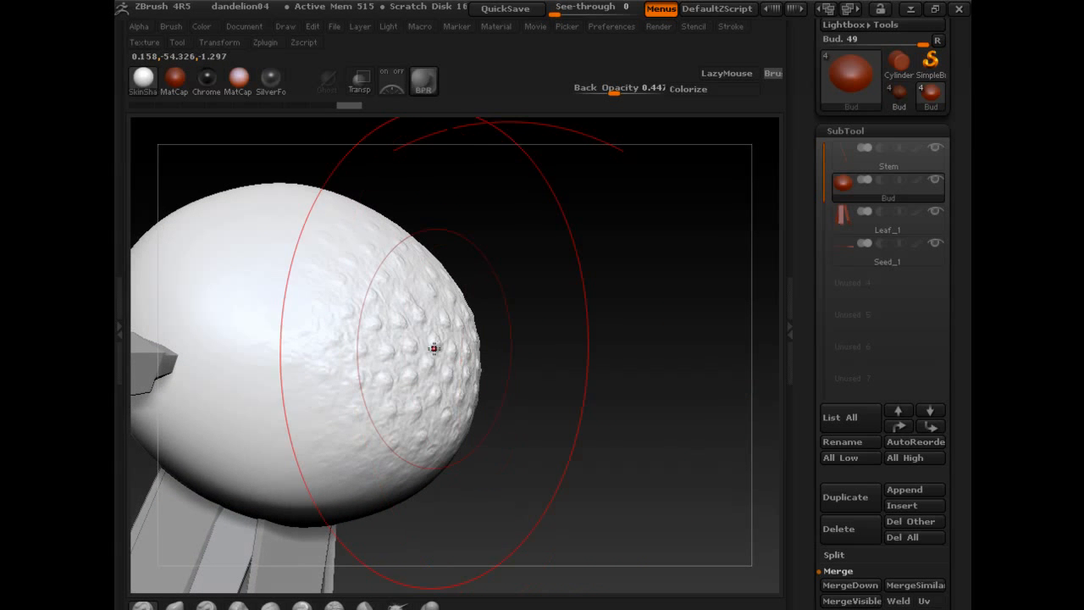
mouse_move(572, 360)
left_mouse_down("alt")
mouse_move(576, 413)
mouse_move(619, 386)
left_mouse_up("alt")
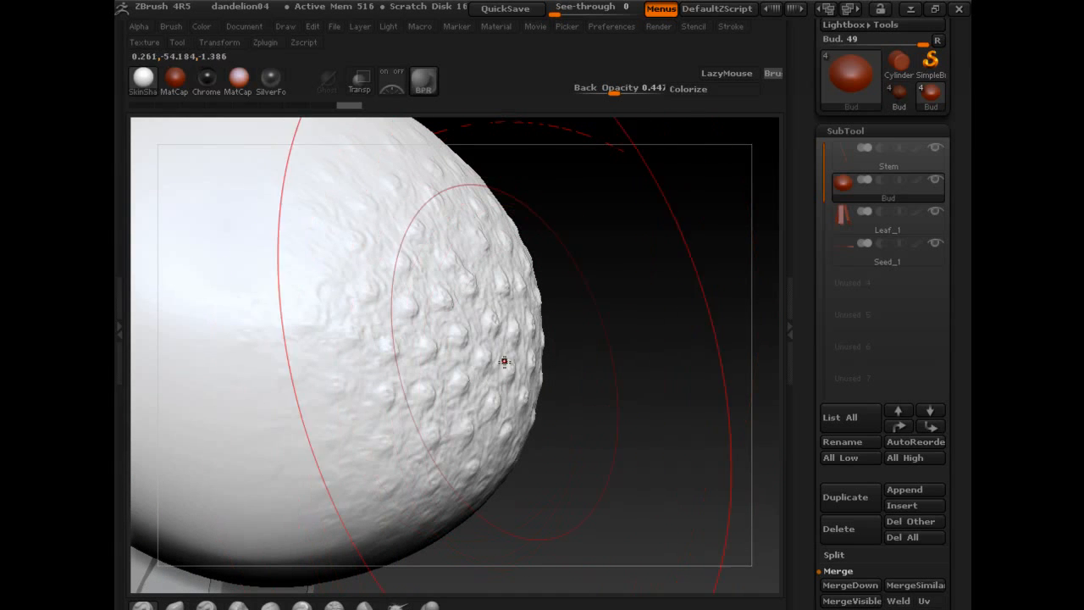
- Undo the bumps sculpted on the bud and turn on Colorize in its Polypaint settings
left_click_drag(592, 368, 433, 322)
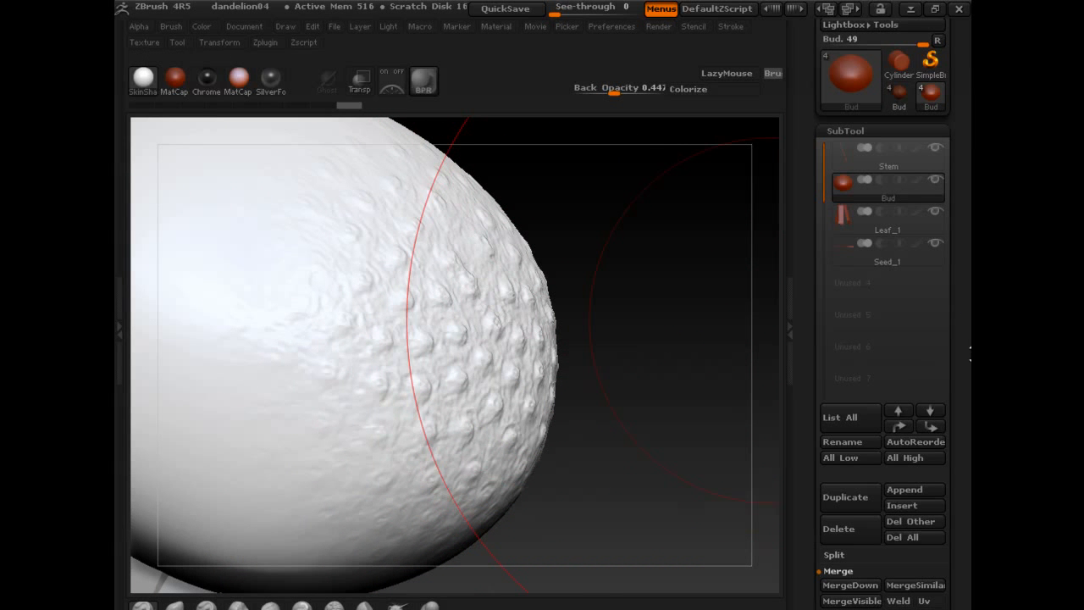
left_click_drag(967, 358, 964, 237)
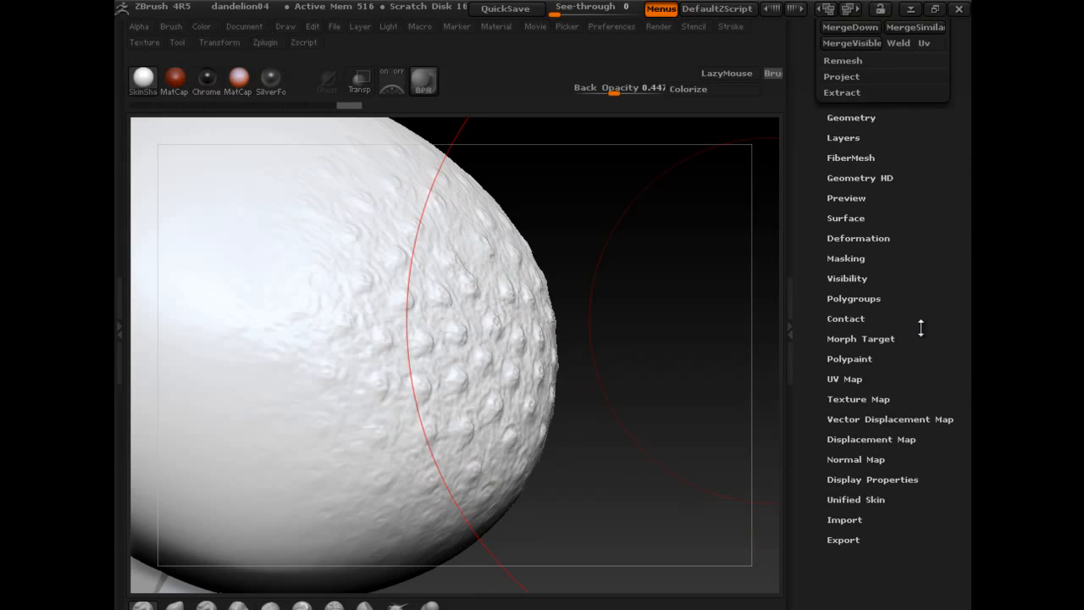
left_click(868, 358)
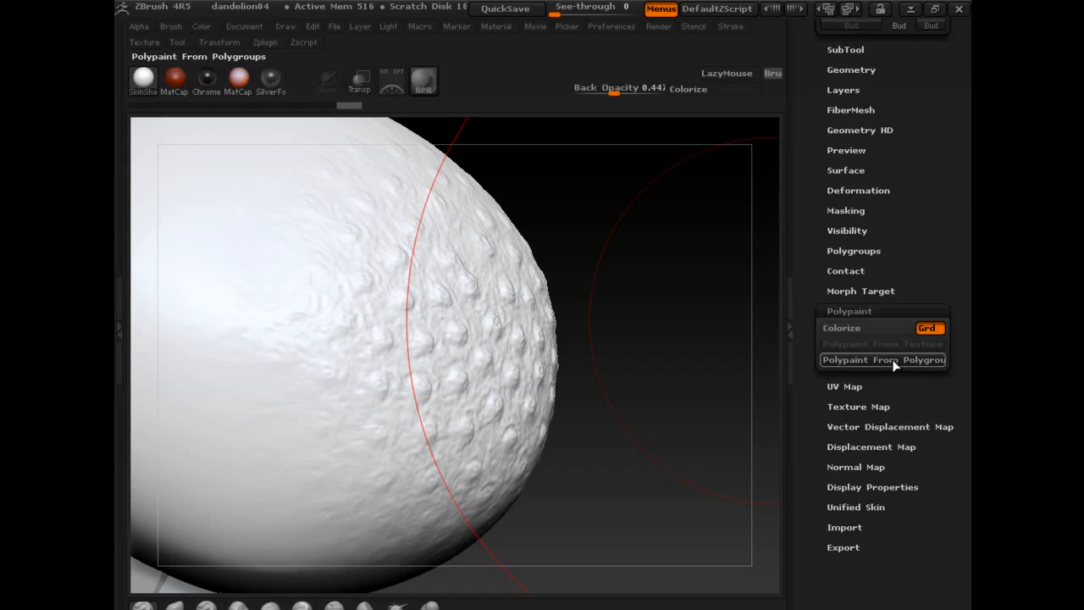
left_click(866, 335)
left_click_drag(684, 382, 603, 335)
key("ctrl+z")
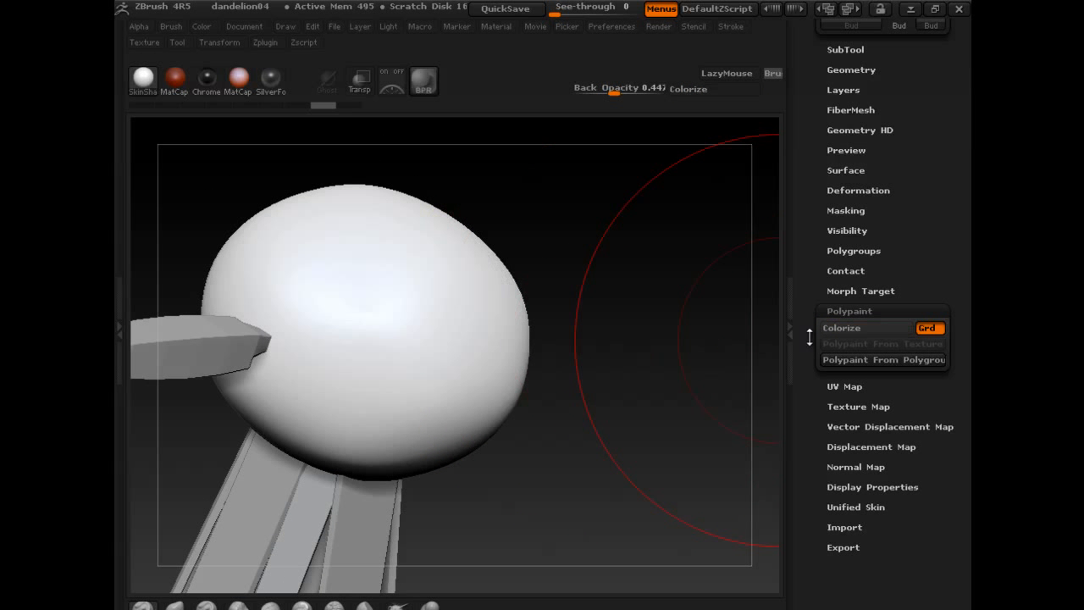
left_click(844, 331)
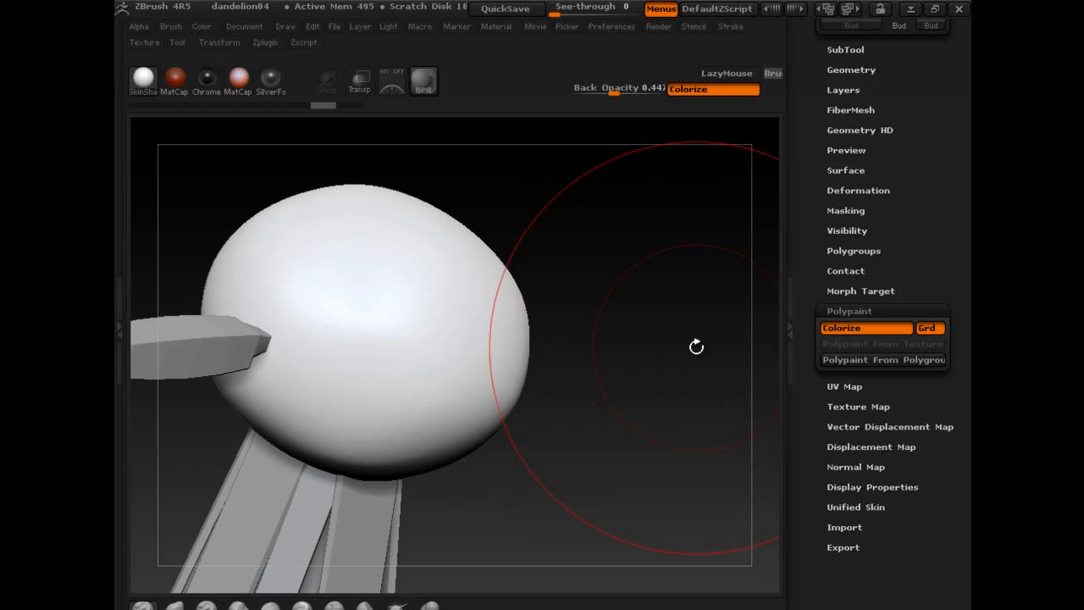
- Show the Spotlight image over the bud again and brush its dots and colour onto the front
left_click_drag(690, 347, 624, 350)
key("shift+z")
key("z")
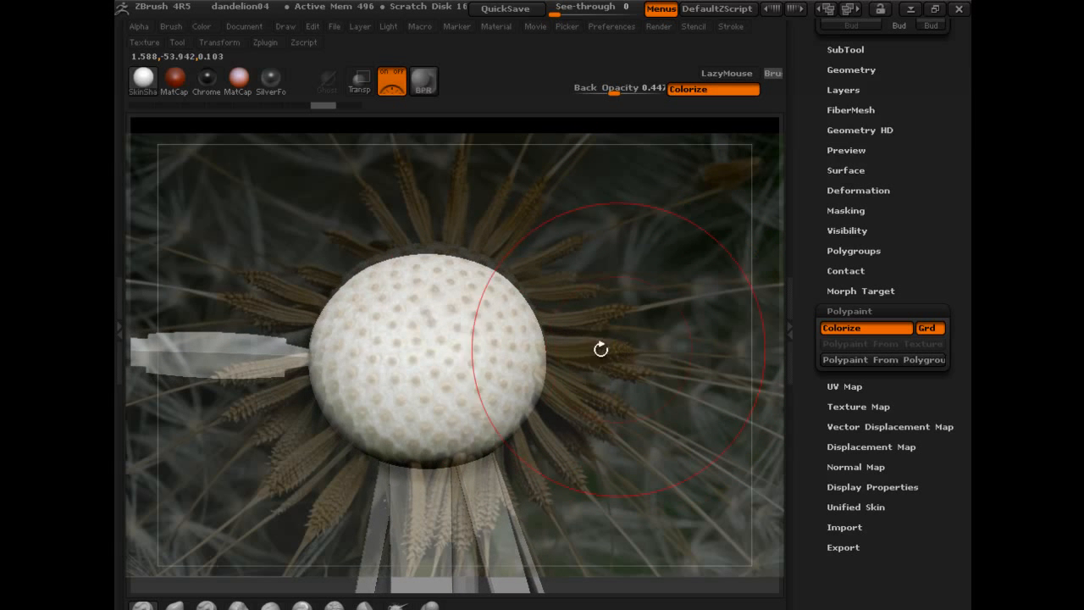
left_click(412, 340)
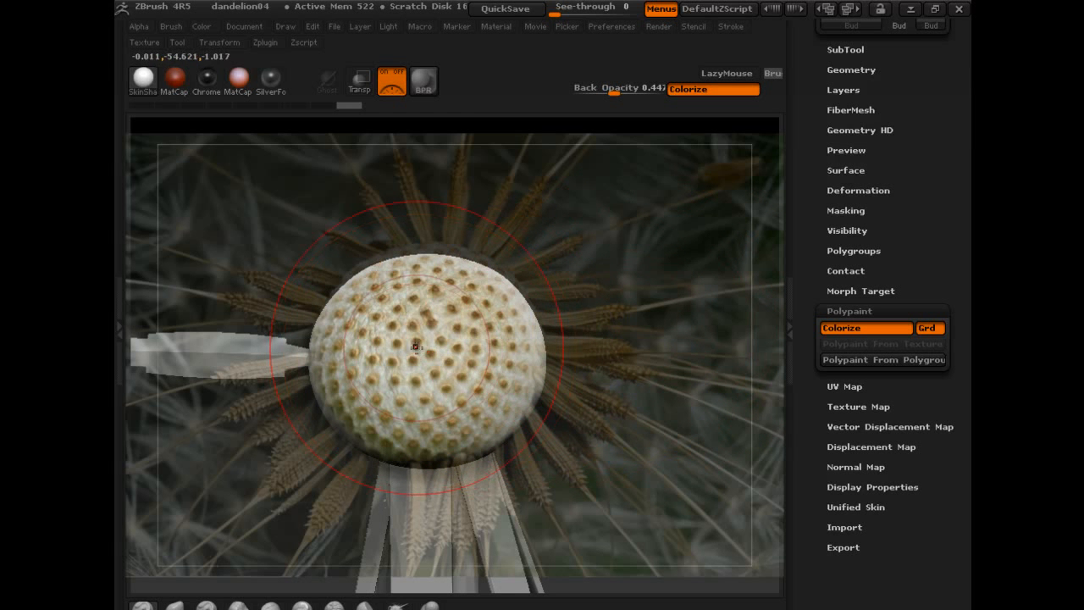
- Turn the bud, realign it with the Spotlight image to project more coloured dots, and inspect it with the image hidden
key("shift+z")
left_click_drag(588, 358, 634, 266)
mouse_move(660, 344)
left_mouse_down()
mouse_move(567, 380)
mouse_move(621, 367)
mouse_move(641, 373)
mouse_move(624, 397)
mouse_move(690, 407)
left_mouse_up()
key("shift+z")
key("z")
key("shift+z")
left_click_drag(540, 350, 552, 351)
mouse_move(612, 351)
left_mouse_down()
mouse_move(624, 310)
mouse_move(528, 278)
mouse_move(575, 283)
mouse_move(636, 314)
mouse_move(600, 298)
mouse_move(609, 322)
mouse_move(583, 357)
mouse_move(503, 328)
left_mouse_up()
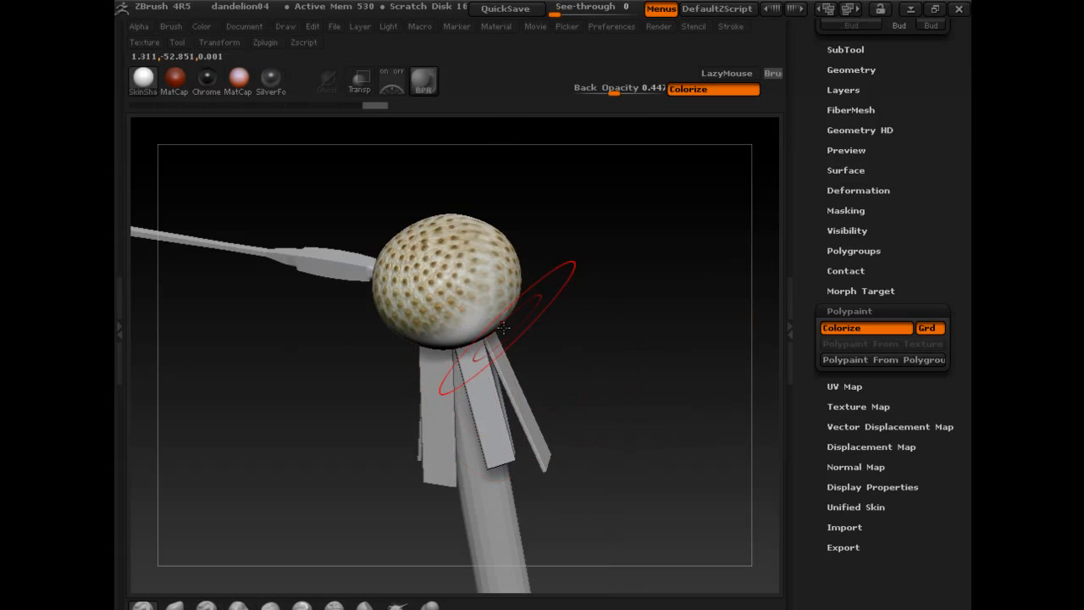
- Make the Leaf_1 subtool active for editing below the bud
left_click_drag(593, 349, 624, 317)
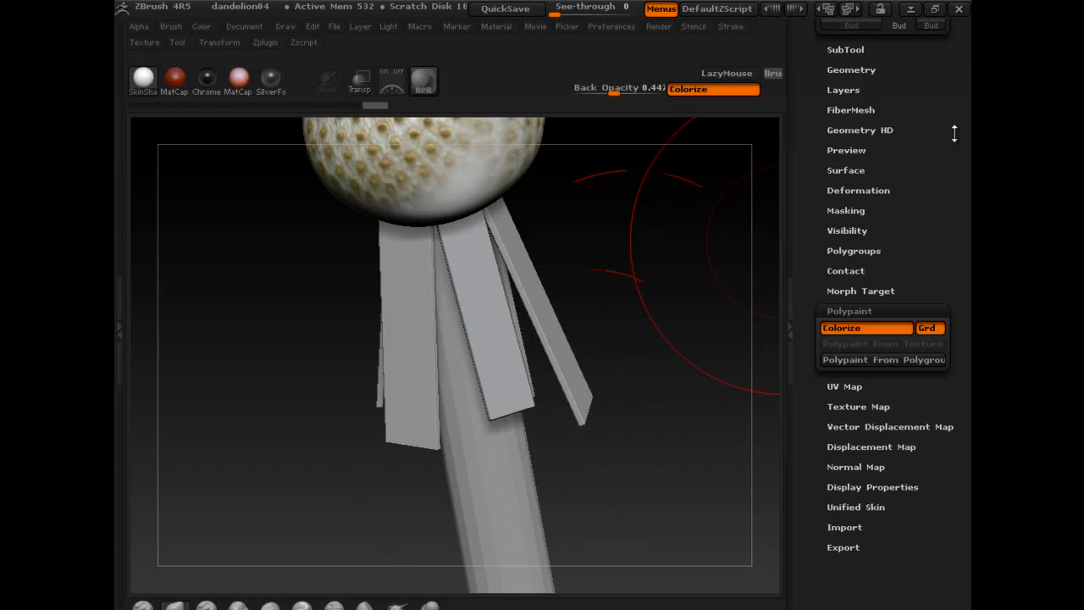
left_click_drag(955, 133, 962, 349)
left_click(847, 239)
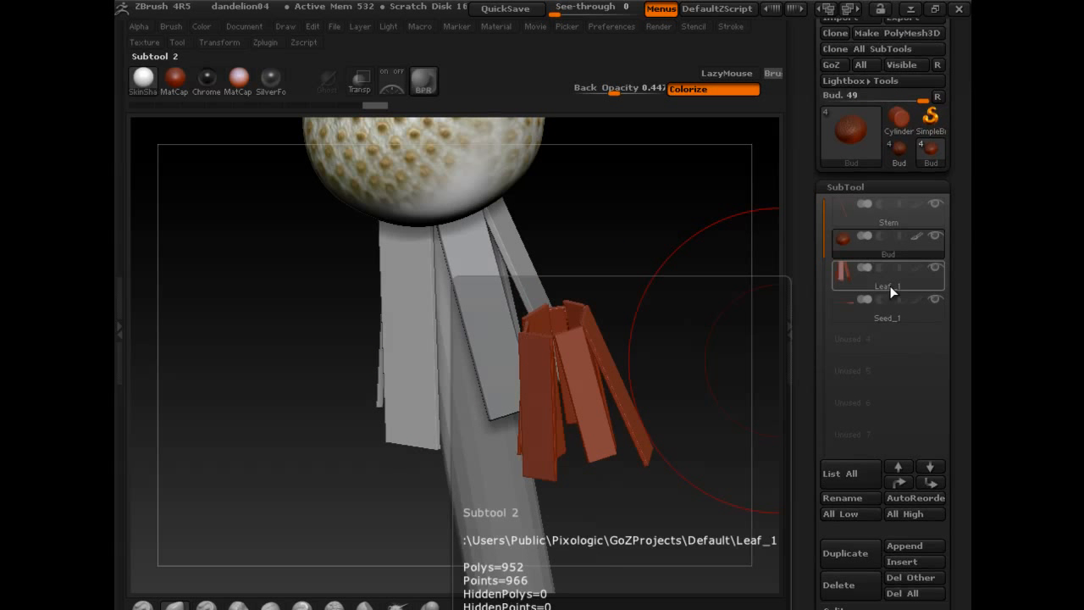
left_click(889, 285)
- Adjust the brush's draw size and reshape the lower end of one leaf so it narrows towards its tip
key("s")
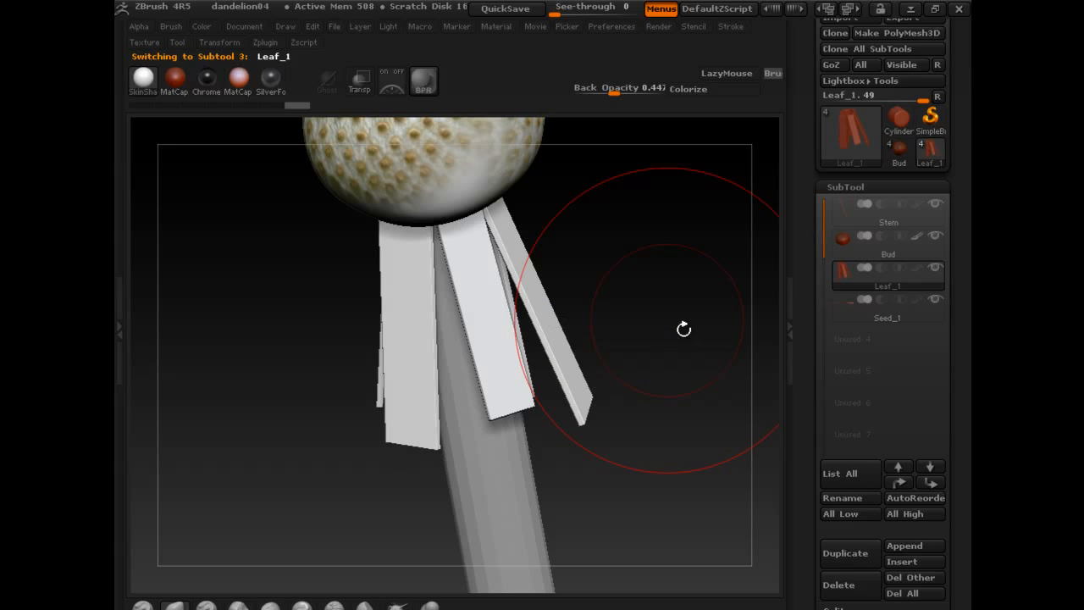
mouse_move(661, 327)
left_mouse_down()
mouse_move(651, 353)
mouse_move(631, 276)
mouse_move(615, 288)
left_mouse_up()
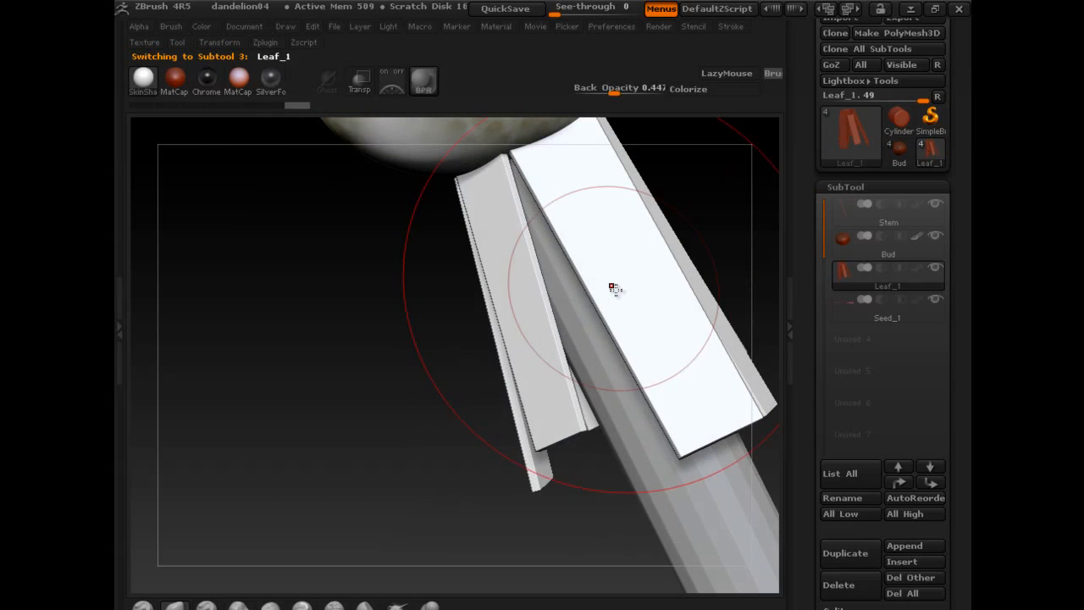
left_click_drag(285, 407, 93, 376, "alt")
key("s")
left_click_drag(337, 496, 327, 495)
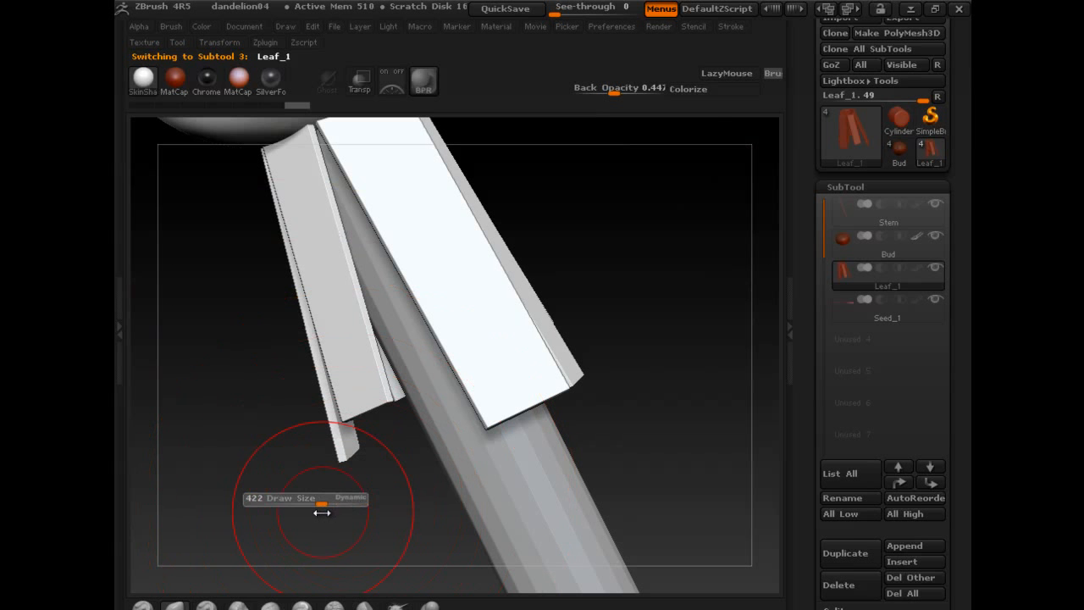
left_click_drag(472, 399, 506, 360)
left_click_drag(648, 347, 549, 331)
left_click_drag(550, 381, 517, 359)
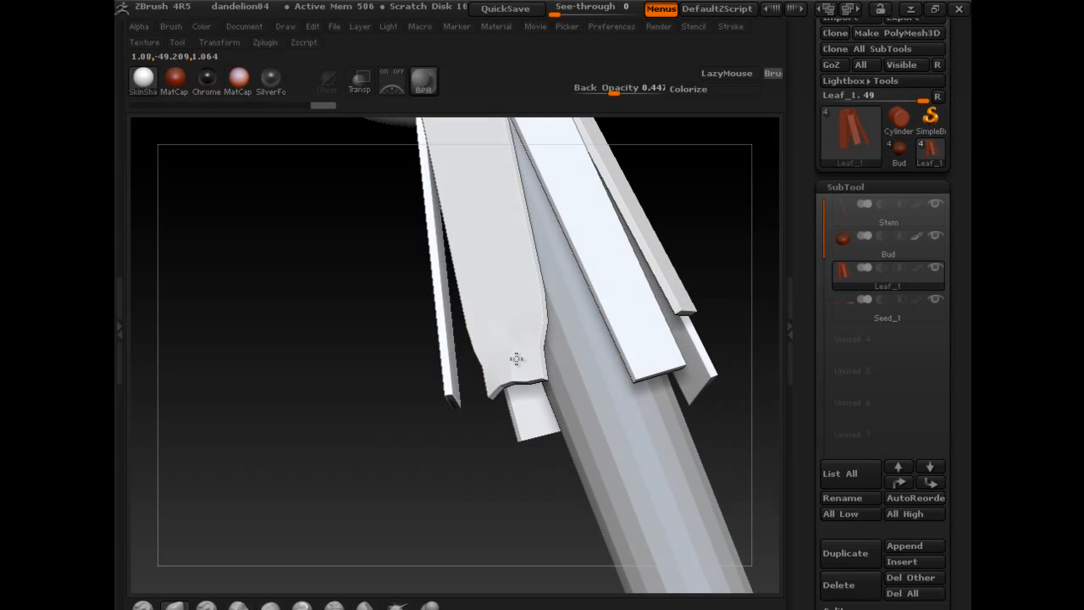
- Divide the Leaf_1 mesh twice and work at subdivision level 2
left_click_drag(965, 367, 963, 286)
left_click(881, 471)
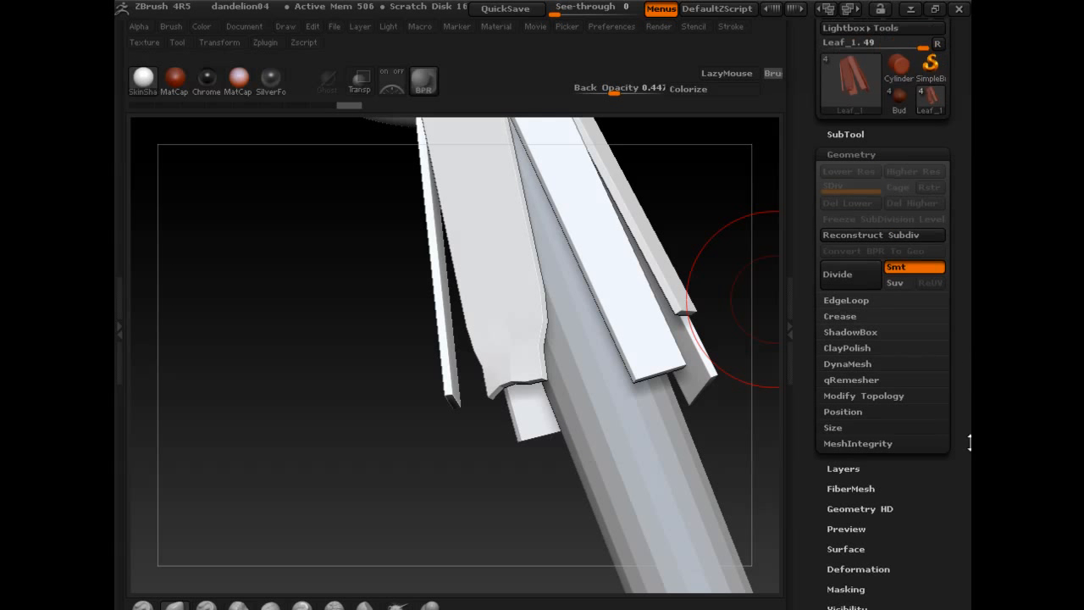
left_click(859, 287)
left_click(860, 289)
- Bend the leaf's side edges and lower end into a curved outline from its tip up to the bud
mouse_move(512, 482)
left_mouse_down()
mouse_move(496, 487)
mouse_move(542, 462)
mouse_move(583, 410)
mouse_move(620, 394)
left_mouse_up()
key("s")
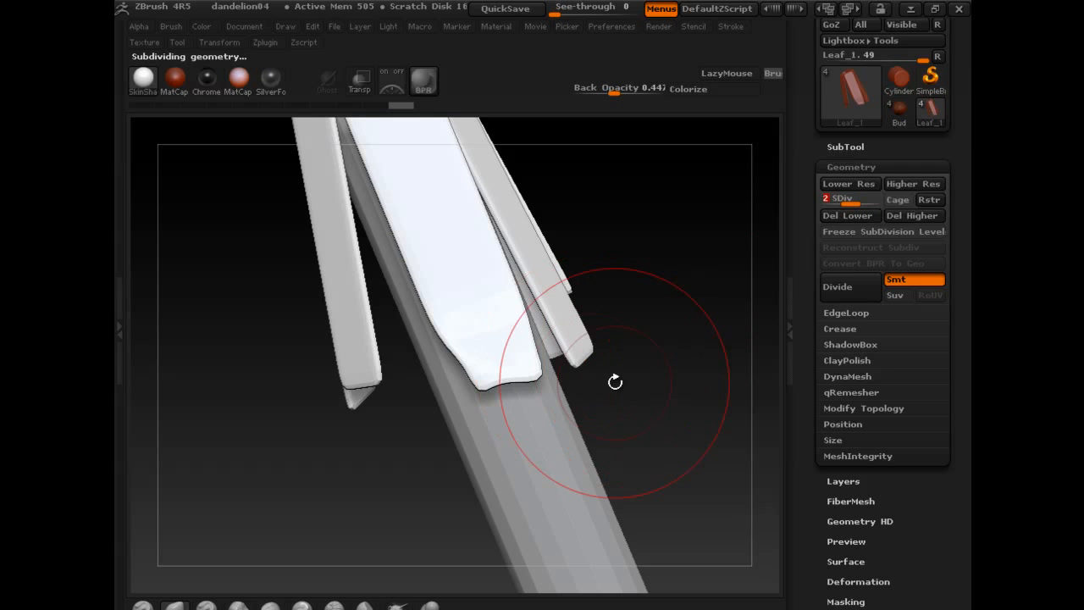
left_click_drag(645, 390, 590, 410)
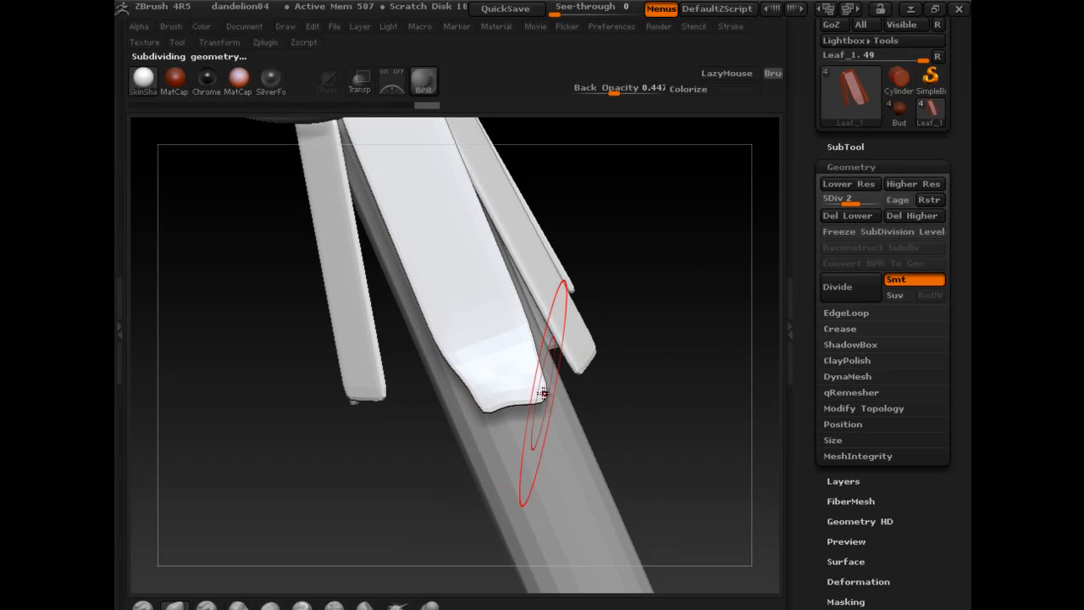
left_click_drag(508, 361, 503, 356)
left_click_drag(489, 278, 455, 287)
mouse_move(630, 280)
left_mouse_down("alt")
mouse_move(651, 382)
mouse_move(674, 419)
left_mouse_up("alt")
mouse_move(674, 418)
left_mouse_down()
mouse_move(636, 331)
mouse_move(478, 266)
left_mouse_up()
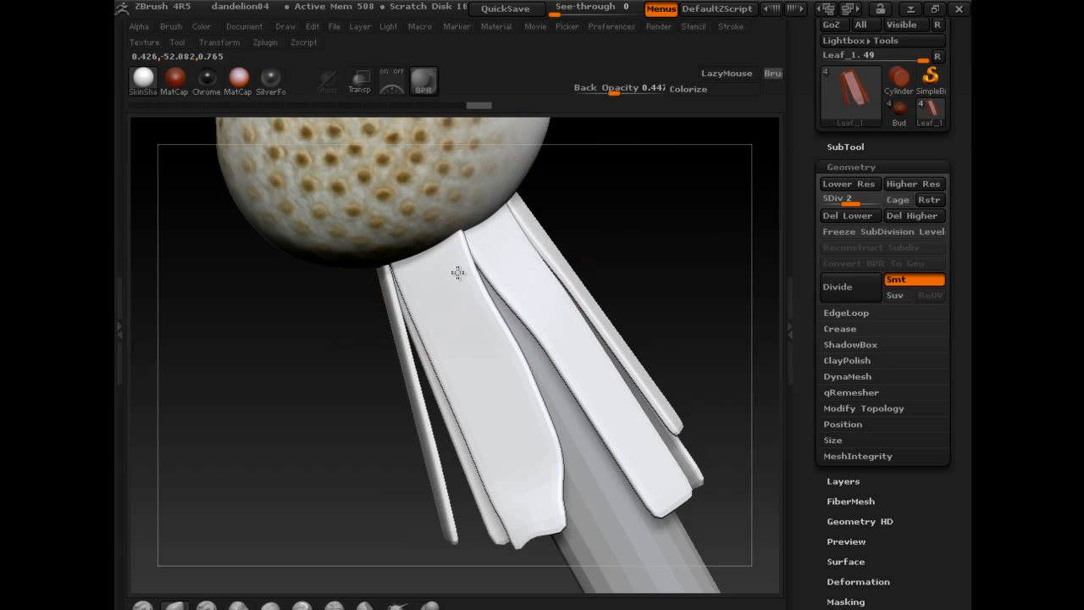
- With a smaller brush, refine the front leaf's outline and pull its lower end into an off-centre point
key("s")
mouse_move(524, 378)
left_mouse_down()
mouse_move(503, 375)
mouse_move(544, 349)
left_mouse_up()
mouse_move(640, 284)
left_mouse_down("alt")
mouse_move(607, 259)
mouse_move(626, 288)
left_mouse_up("alt")
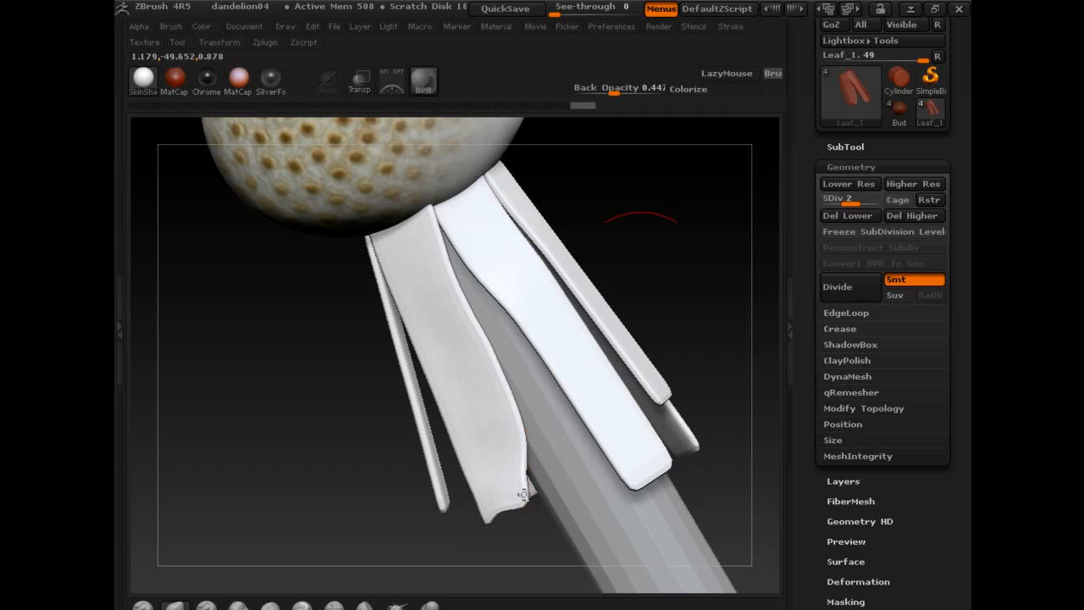
mouse_move(415, 507)
left_mouse_down()
mouse_move(408, 442)
mouse_move(482, 431)
mouse_move(474, 416)
left_mouse_up()
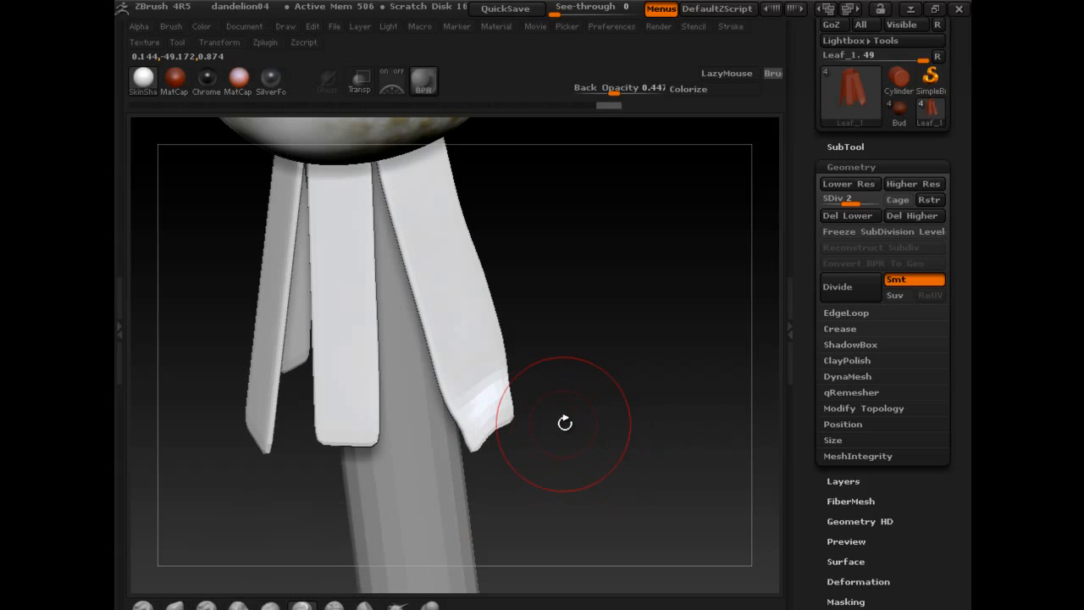
left_click_drag(588, 440, 447, 417)
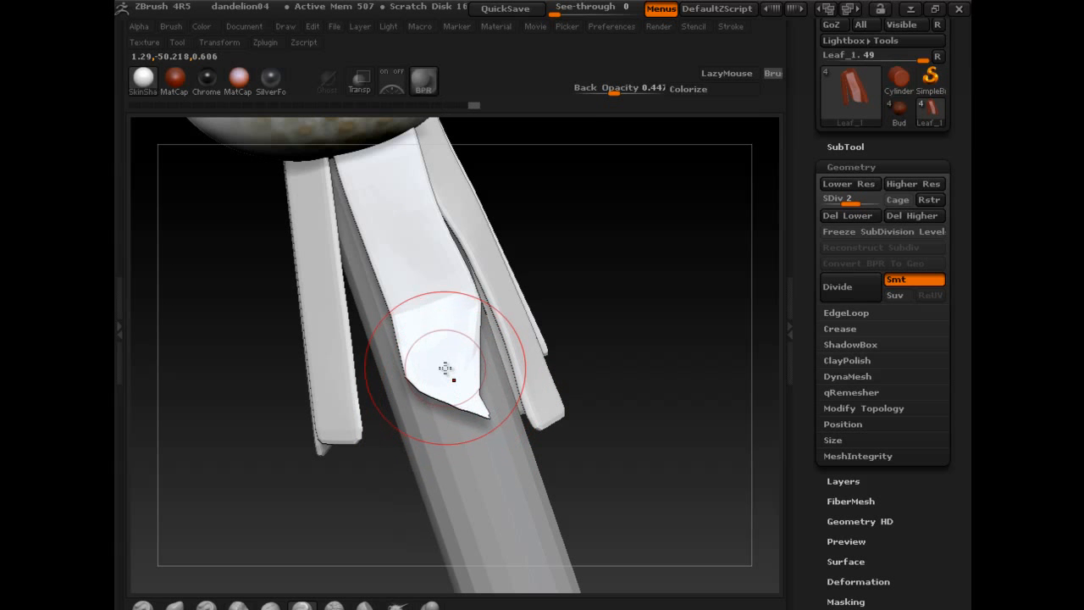
mouse_move(626, 314)
left_mouse_down()
mouse_move(649, 324)
mouse_move(617, 328)
left_mouse_up()
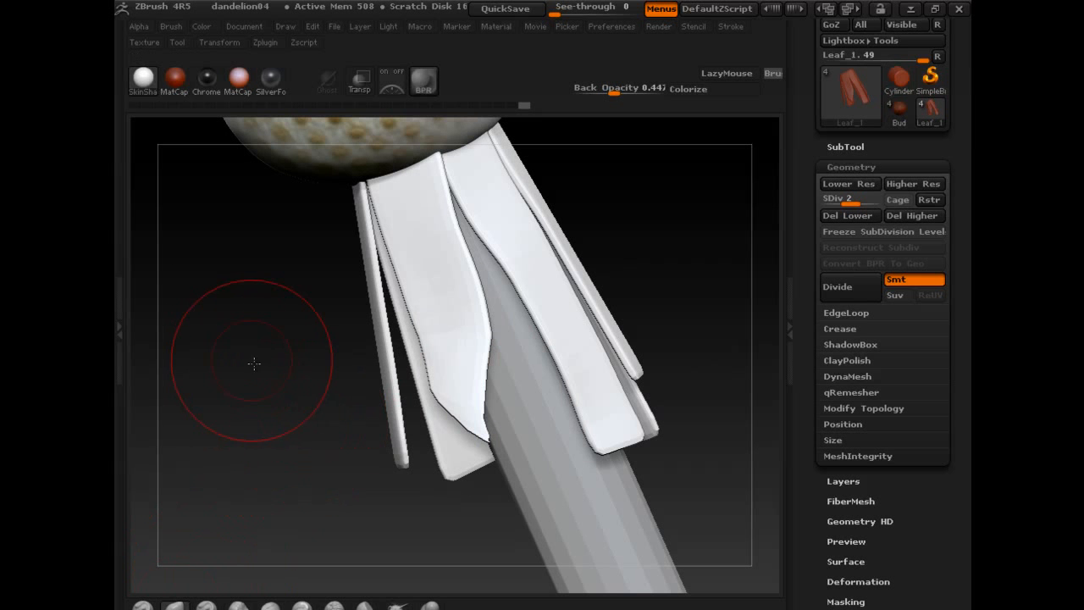
left_click_drag(254, 363, 259, 398, "alt")
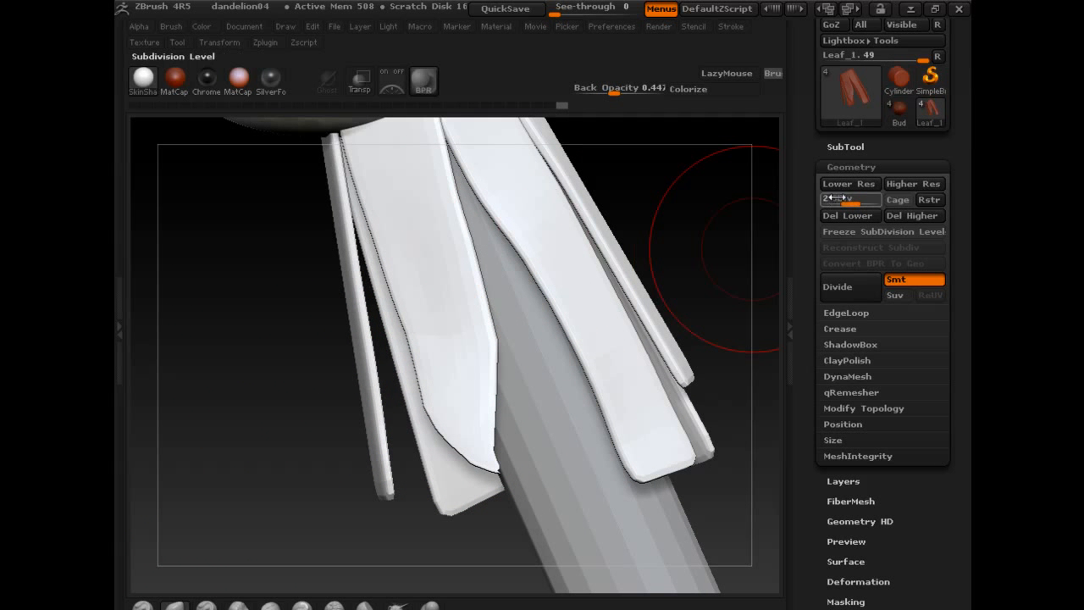
- Raise Leaf_1 to subdivision level 3 and smooth the front leaf's curve towards its pointed tip
left_click_drag(869, 204, 869, 199)
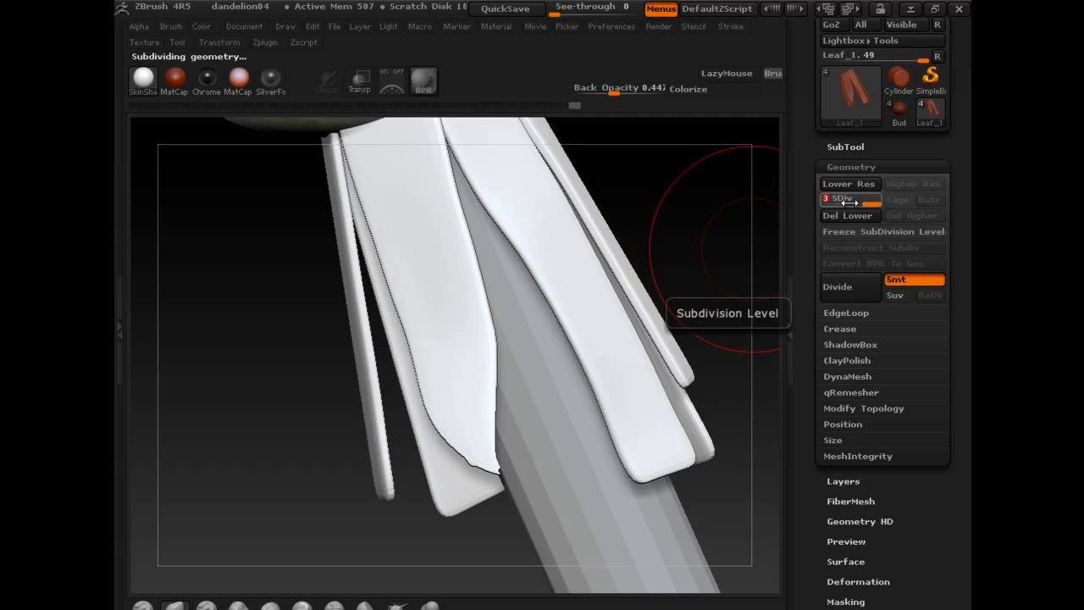
left_click_drag(584, 288, 636, 277)
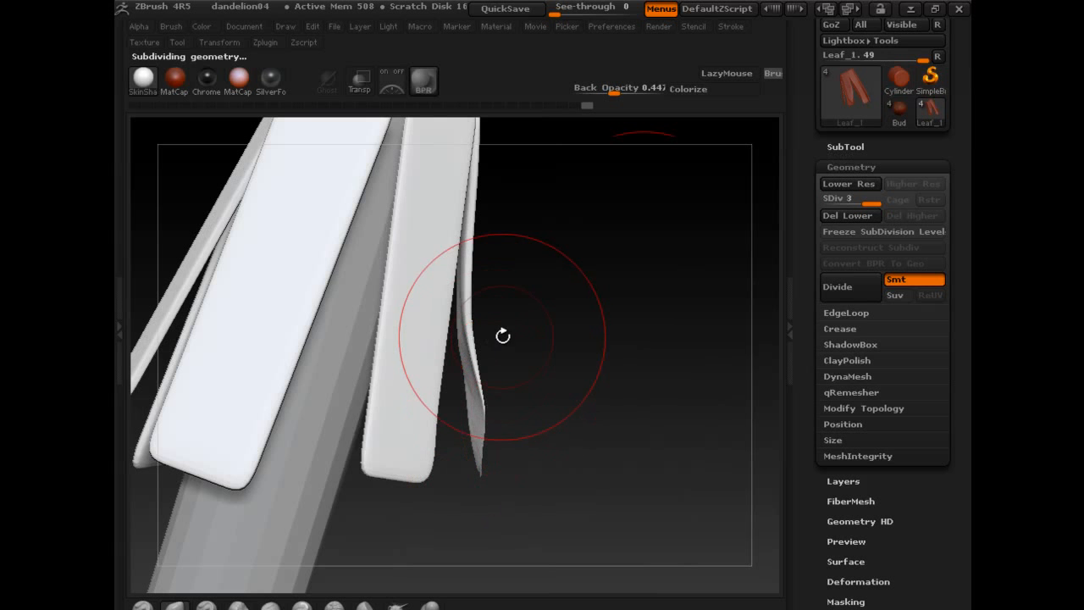
mouse_move(502, 335)
left_mouse_down()
mouse_move(494, 327)
mouse_move(508, 327)
mouse_move(498, 245)
mouse_move(581, 389)
mouse_move(493, 314)
mouse_move(601, 356)
mouse_move(559, 371)
left_mouse_up()
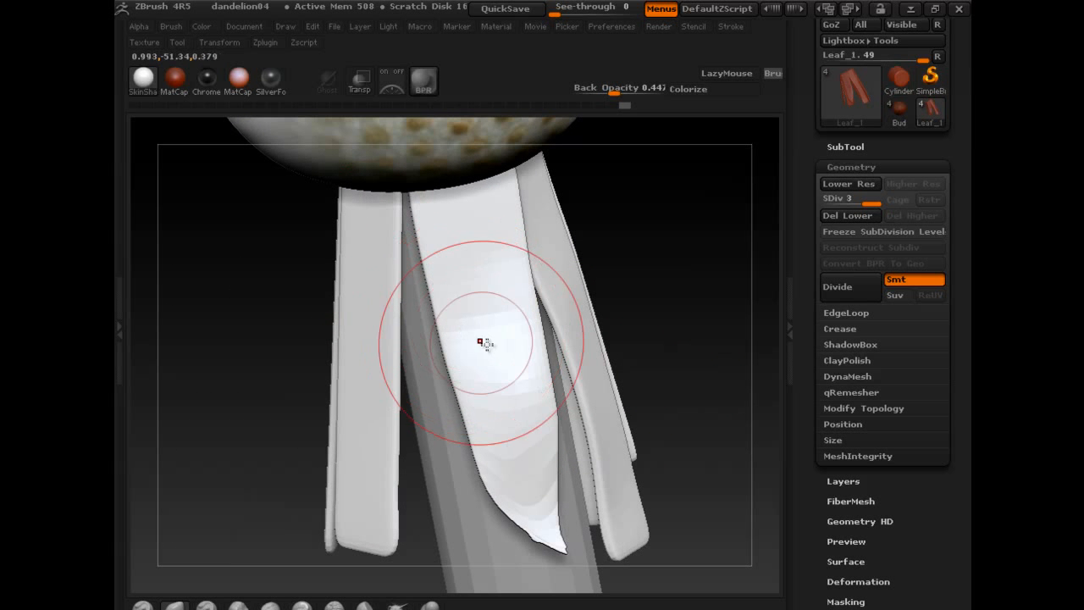
- Divide the Leaf_1 mesh three more times to reach subdivision level 6
left_click(851, 287)
left_click(853, 287)
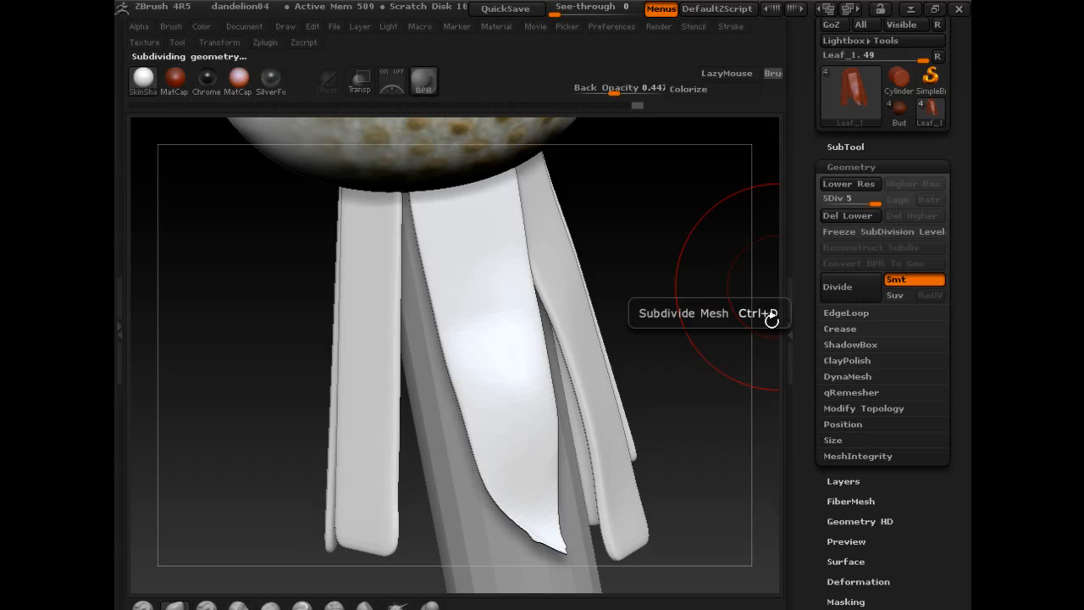
left_click_drag(770, 319, 663, 358)
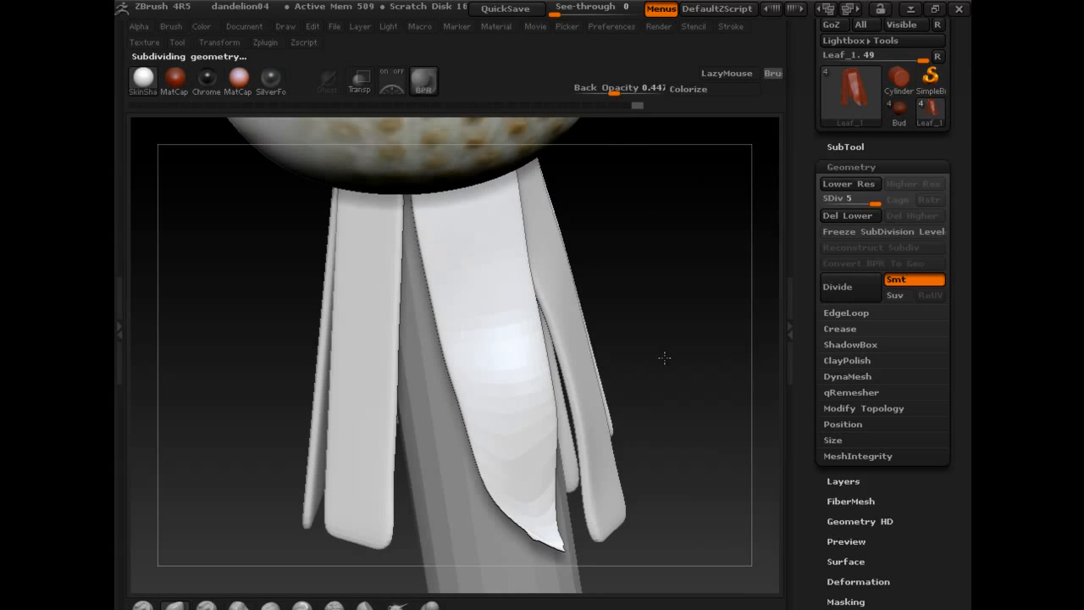
left_click(860, 287)
- Choose the Dam_Standard brush at draw size 175, try a groove down the front leaf, and undo it
left_click(205, 605)
key("s")
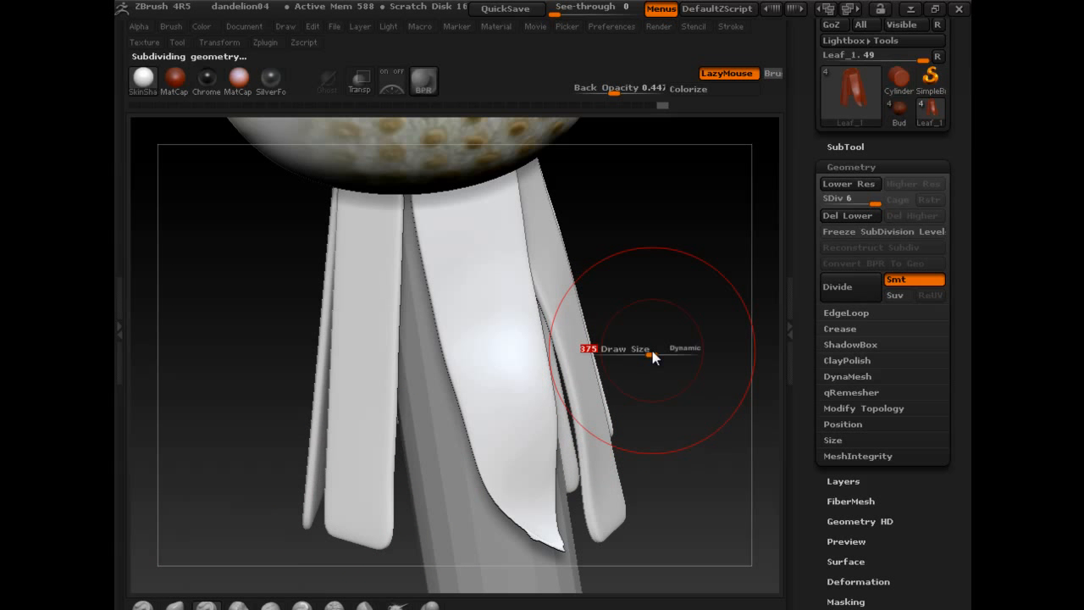
mouse_move(652, 355)
left_mouse_down()
mouse_move(695, 346)
mouse_move(607, 314)
left_mouse_up()
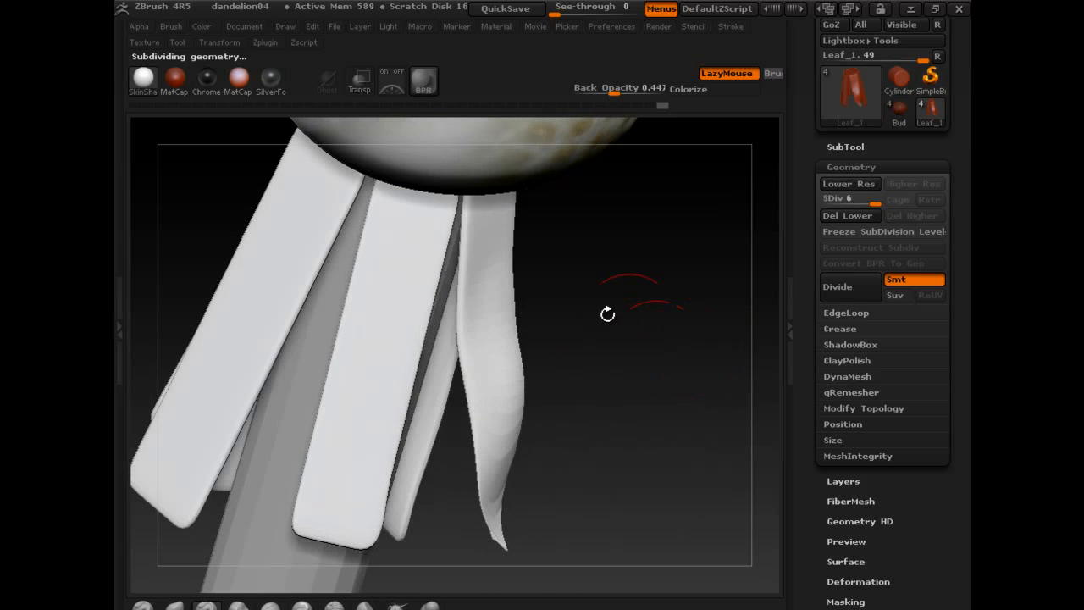
mouse_move(495, 269)
left_mouse_down()
mouse_move(508, 470)
mouse_move(581, 320)
mouse_move(503, 458)
left_mouse_up()
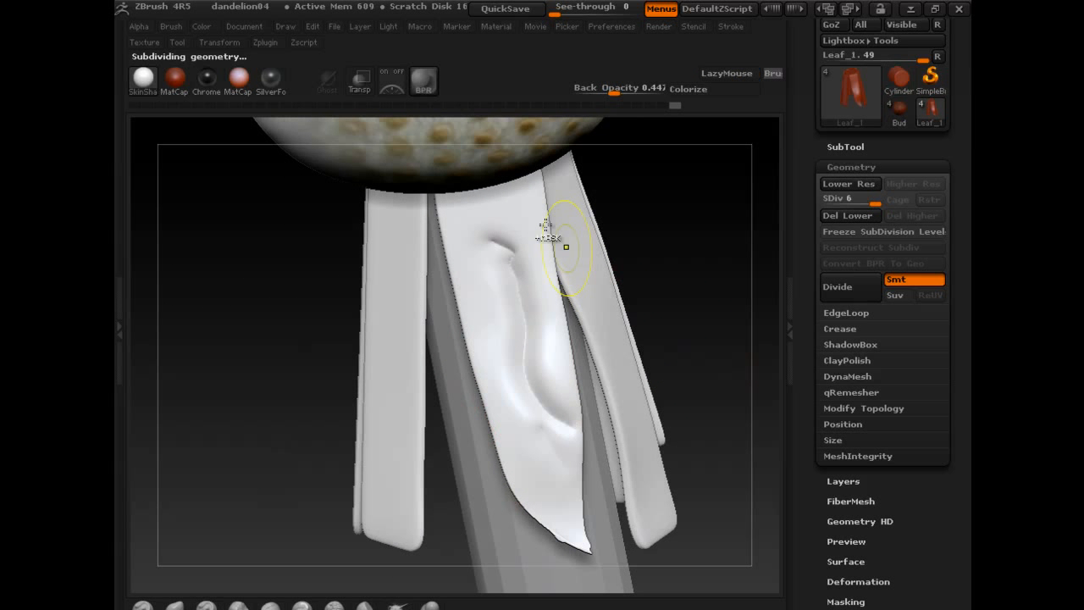
key("ctrl+z")
- Lower the brush's Z Intensity and carve a soft central vein with branching side creases into the front leaf
key("space")
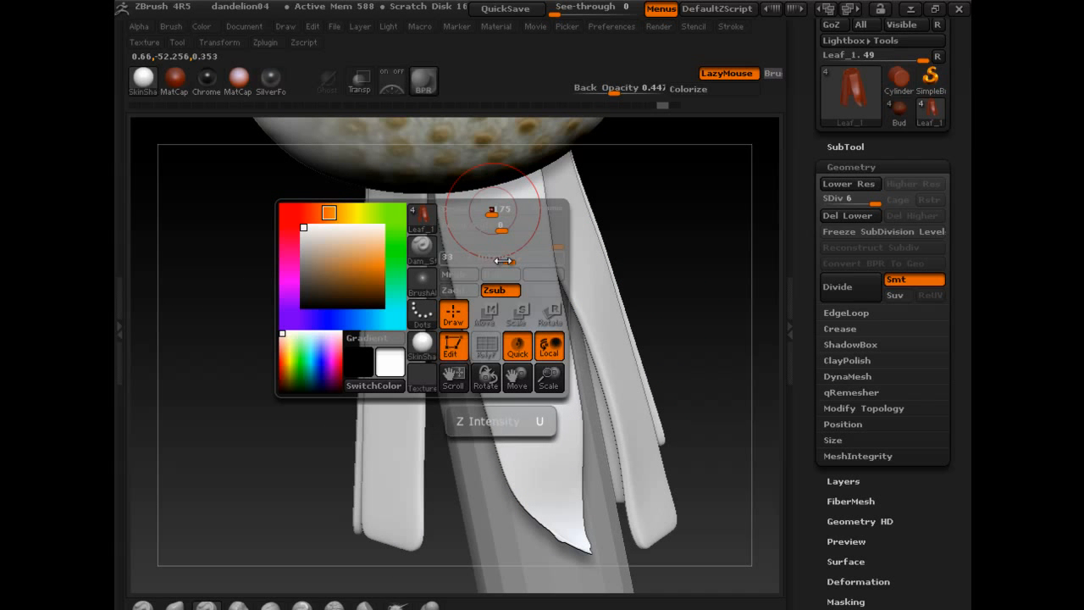
key("space")
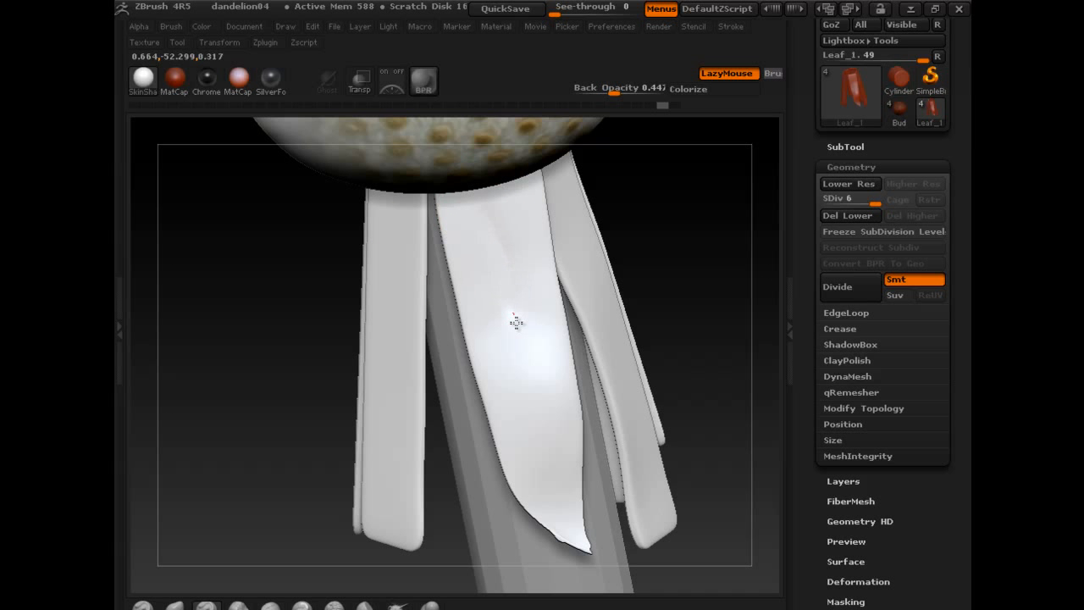
mouse_move(484, 229)
left_mouse_down()
mouse_move(486, 199)
mouse_move(500, 254)
left_mouse_up()
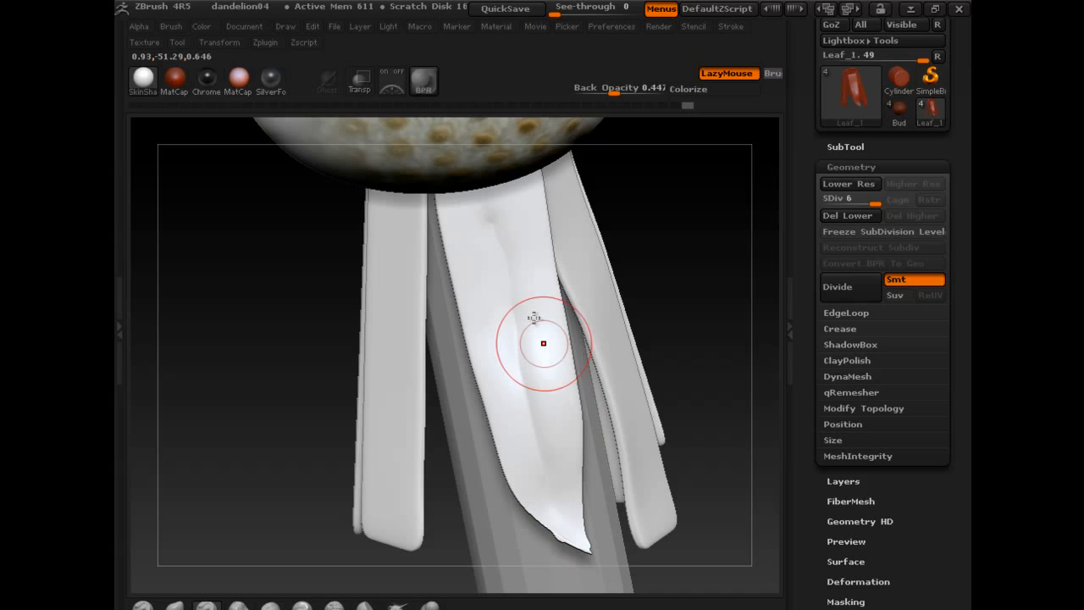
left_click_drag(546, 211, 550, 209)
left_click_drag(514, 285, 471, 275)
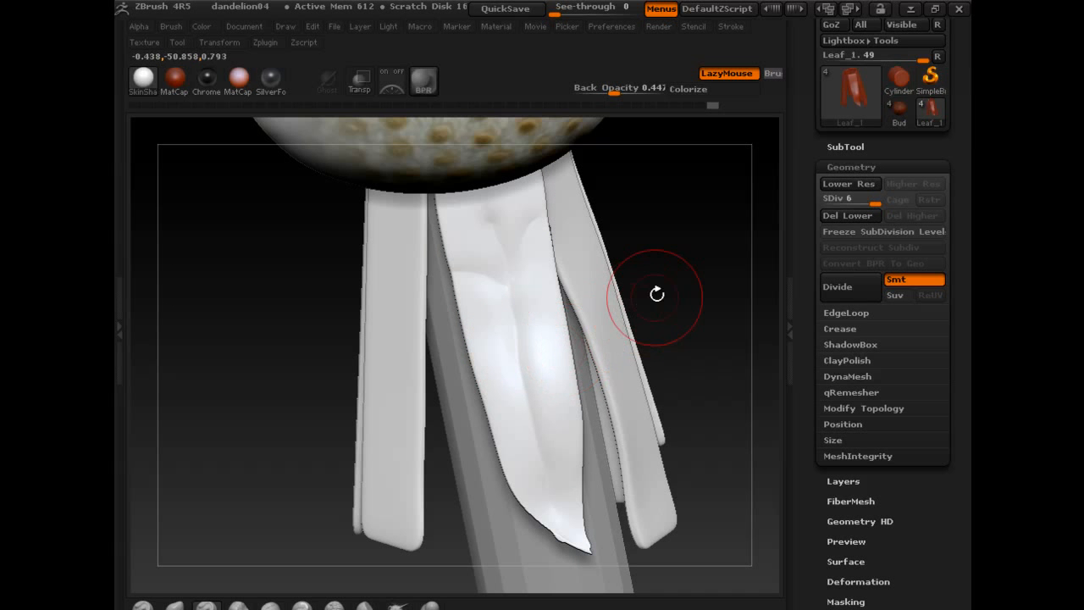
- Try raising a bump on the front leaf beside its central vein and undo it
left_click_drag(652, 290, 382, 334)
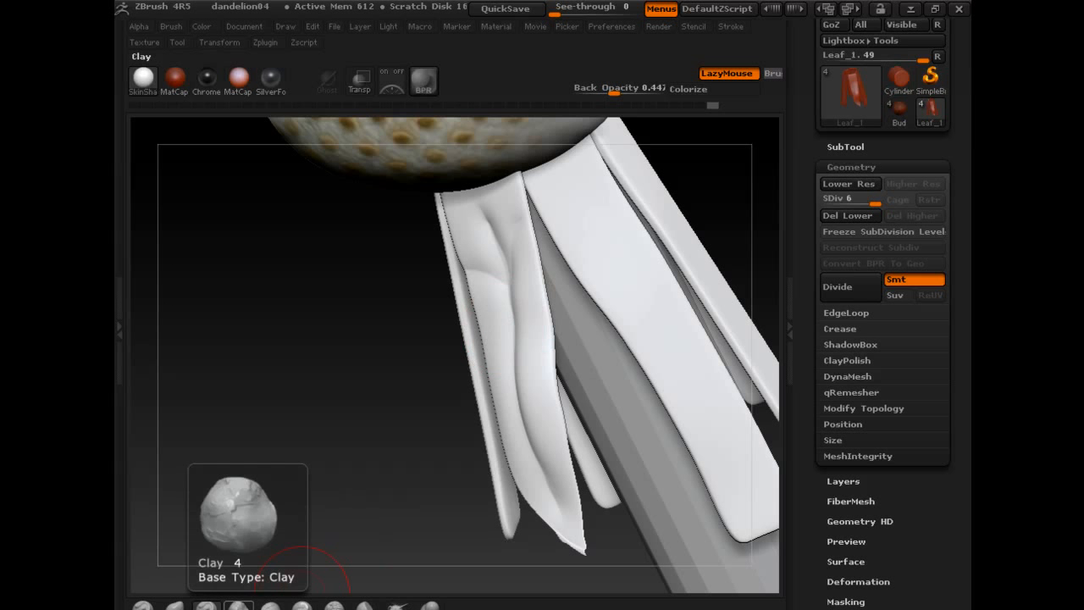
mouse_move(322, 417)
left_mouse_down()
mouse_move(313, 396)
mouse_move(381, 594)
left_mouse_up()
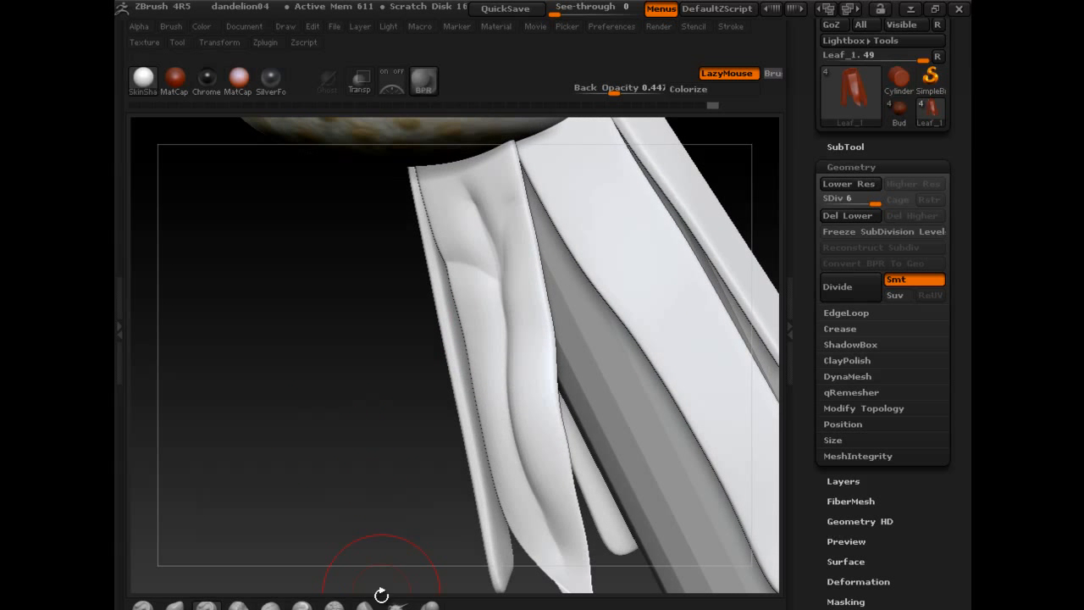
left_click_drag(280, 392, 312, 463, "alt")
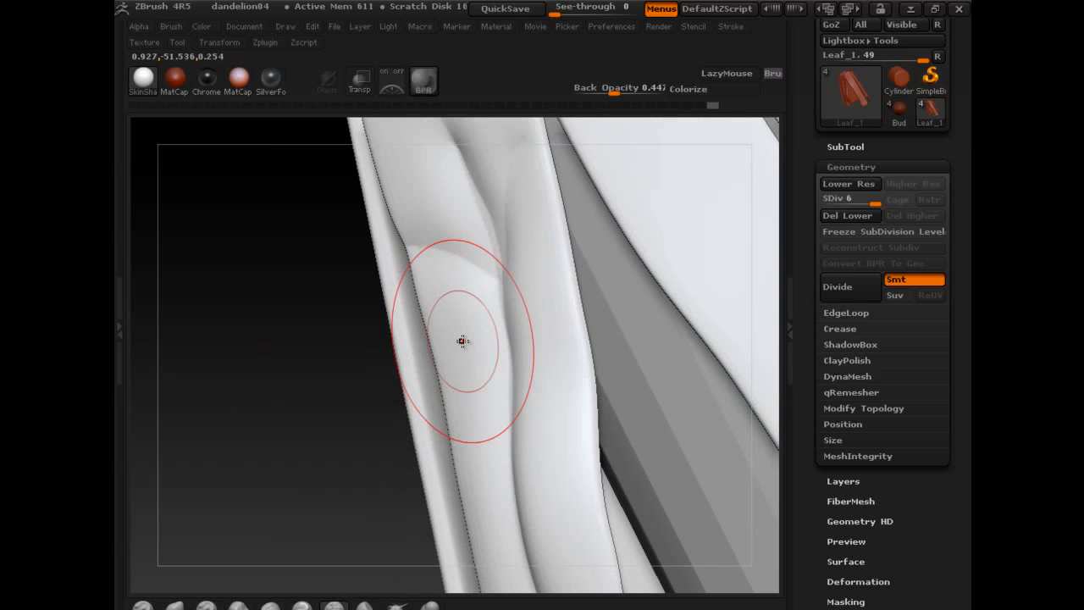
key("s")
left_click_drag(452, 344, 435, 343)
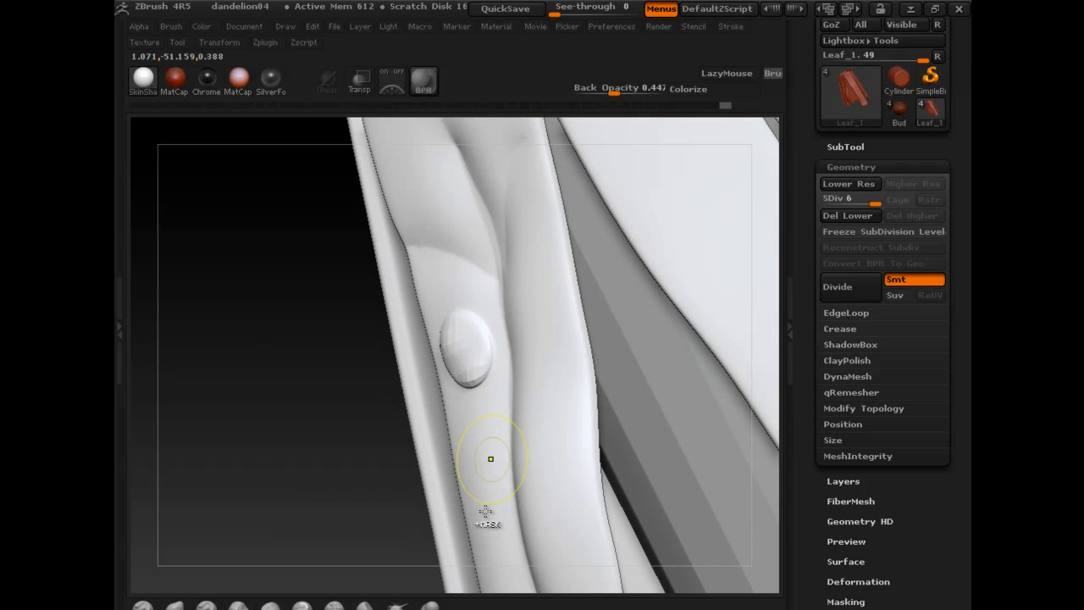
key("ctrl+z")
- Build up volume beside the front leaf's central vein with the Clay brush at Z Intensity 26
key("s")
mouse_move(455, 398)
left_mouse_down()
mouse_move(479, 401)
mouse_move(537, 363)
mouse_move(528, 484)
mouse_move(513, 493)
left_mouse_up()
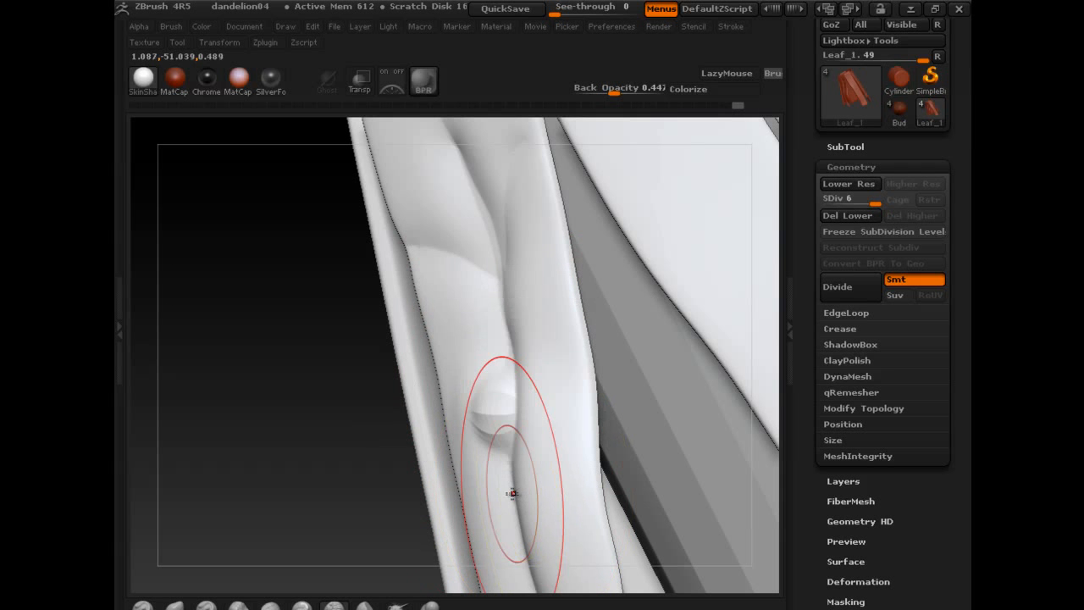
key("space")
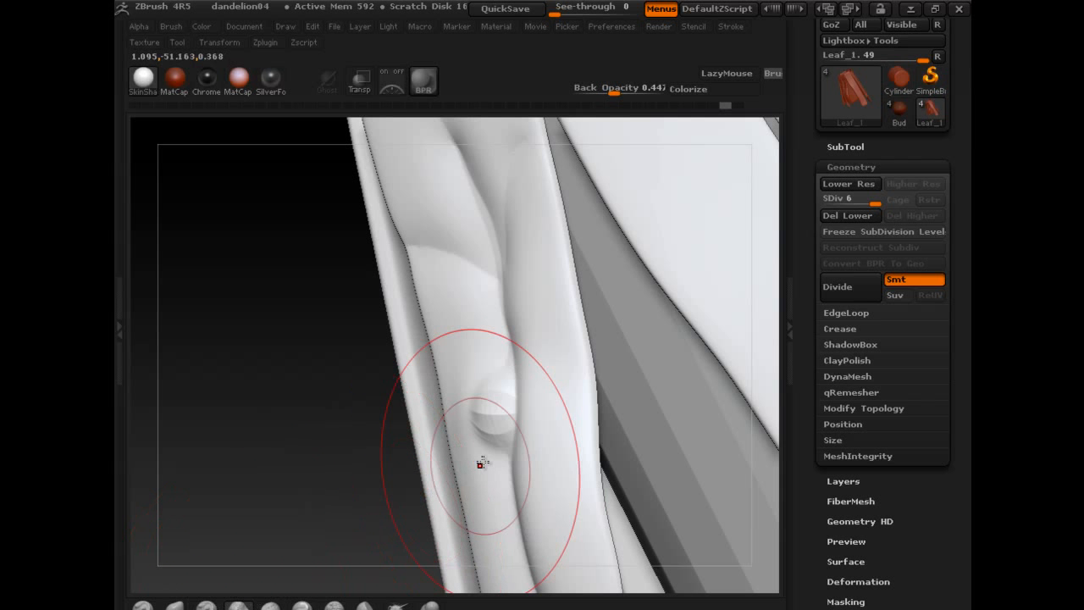
key("space")
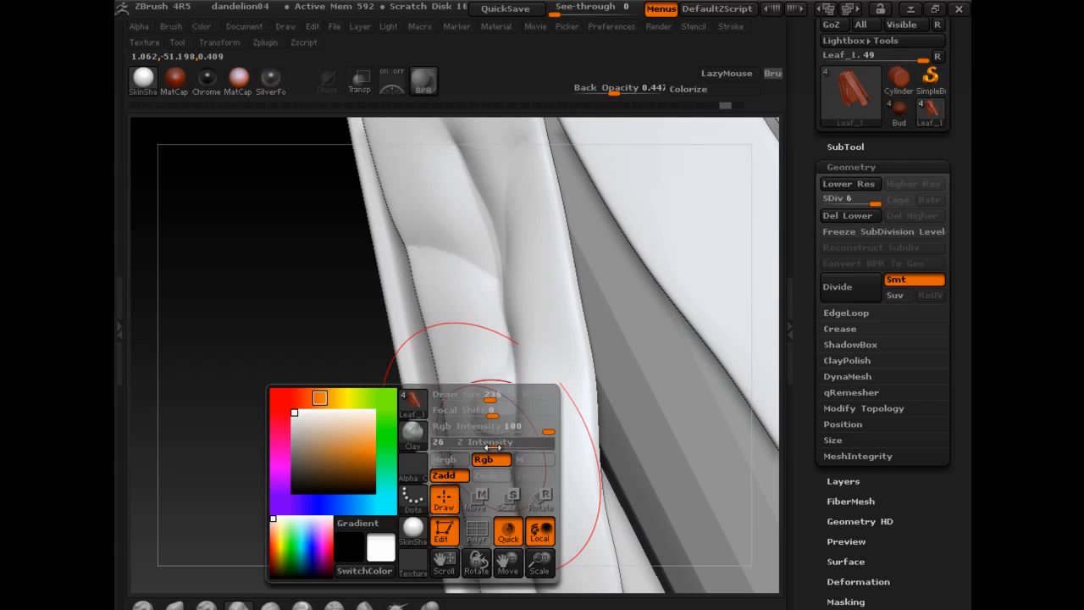
key("s")
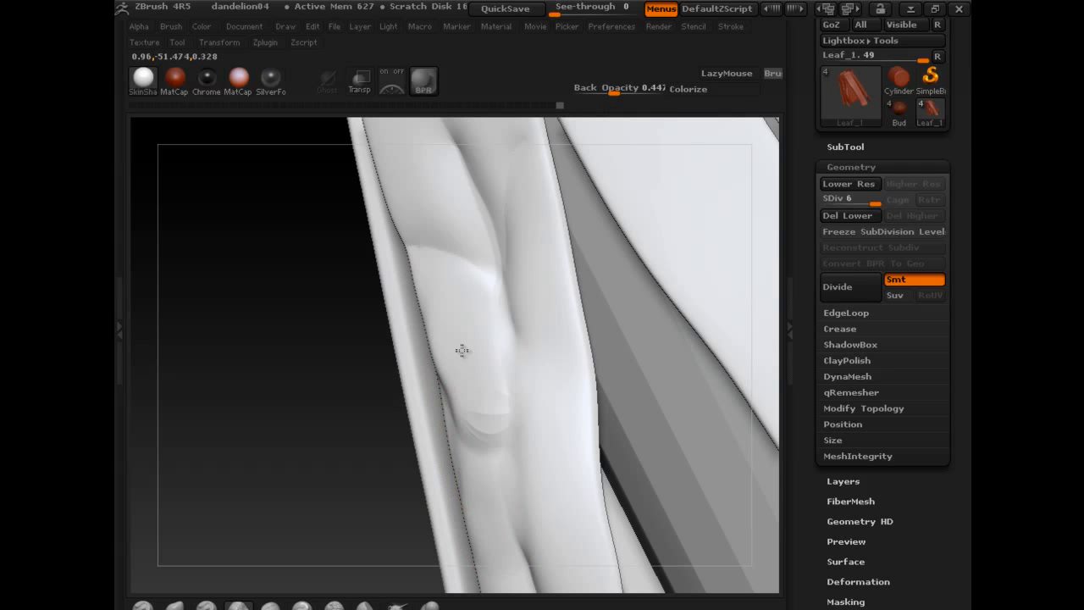
- Choose the SnakeHook brush and make the Seed_1 subtool active, framing the seed beside the bud
mouse_move(372, 364)
left_mouse_down()
mouse_move(409, 378)
mouse_move(336, 317)
mouse_move(439, 366)
mouse_move(653, 392)
mouse_move(573, 356)
mouse_move(653, 368)
mouse_move(657, 335)
mouse_move(635, 341)
mouse_move(648, 424)
mouse_move(617, 317)
mouse_move(622, 401)
mouse_move(626, 389)
left_mouse_up()
left_click_drag(622, 484, 451, 374)
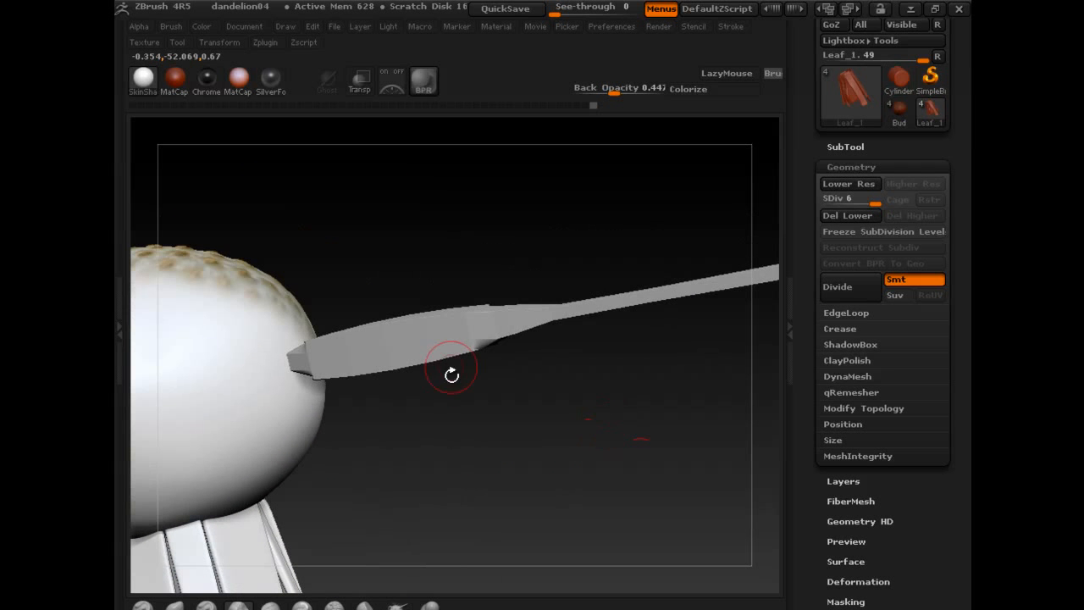
left_click_drag(575, 464, 435, 492)
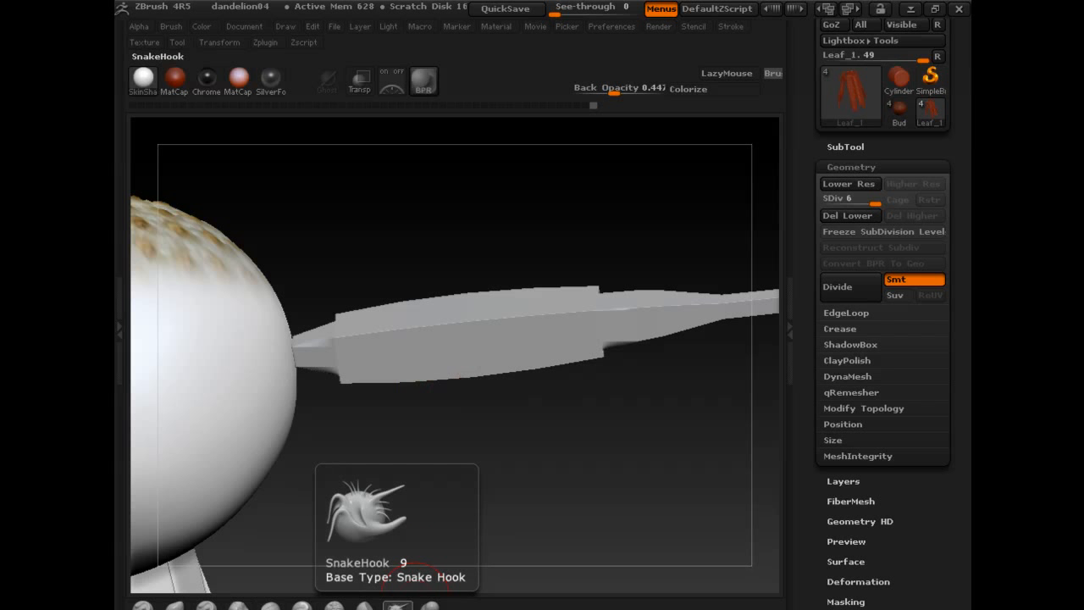
left_click_drag(960, 287, 960, 267)
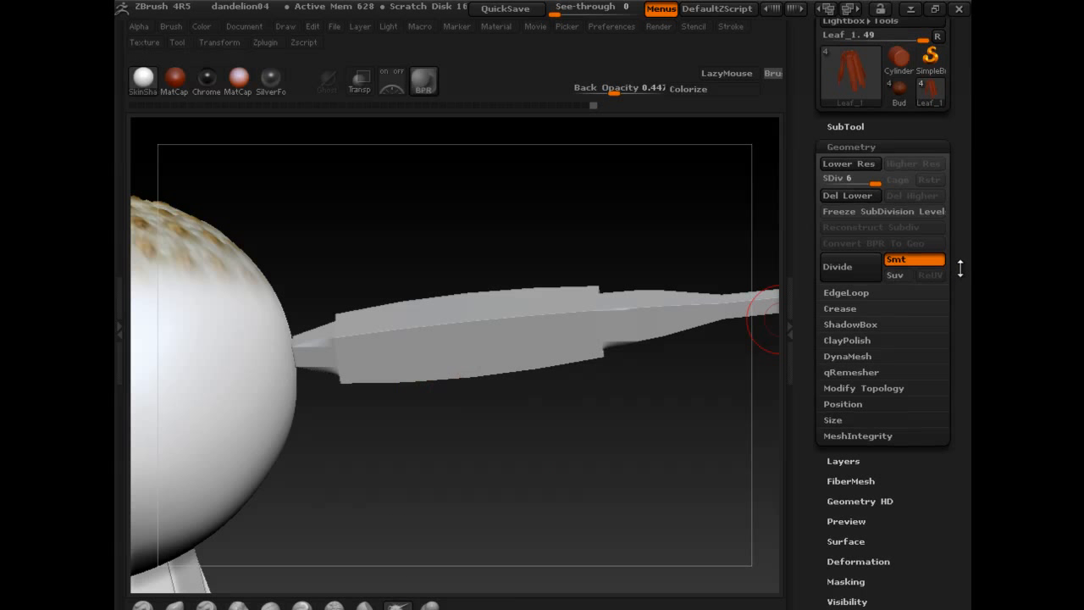
left_click(867, 126)
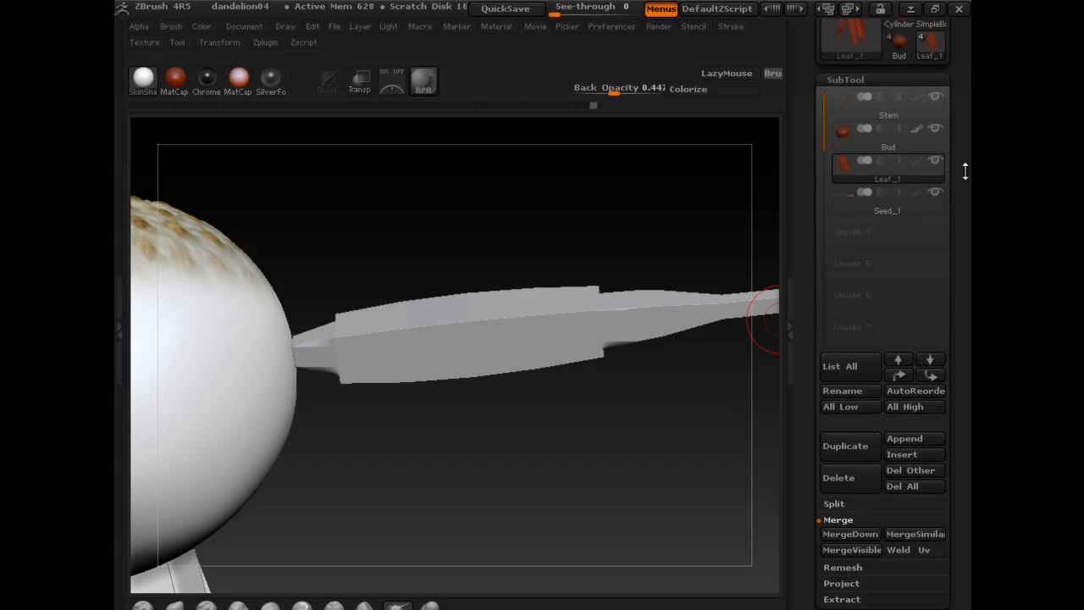
left_click(892, 212)
left_click_drag(554, 449, 538, 459)
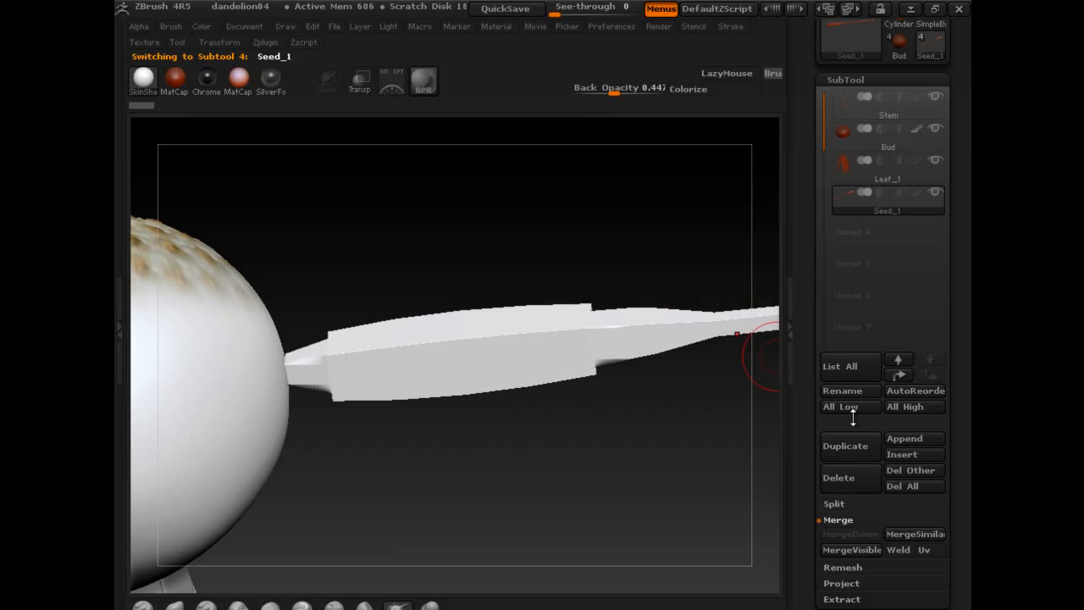
- Divide the Seed_1 mesh five times to reach subdivision level 6
left_click_drag(961, 440, 941, 430)
left_click(889, 429)
left_click(854, 256)
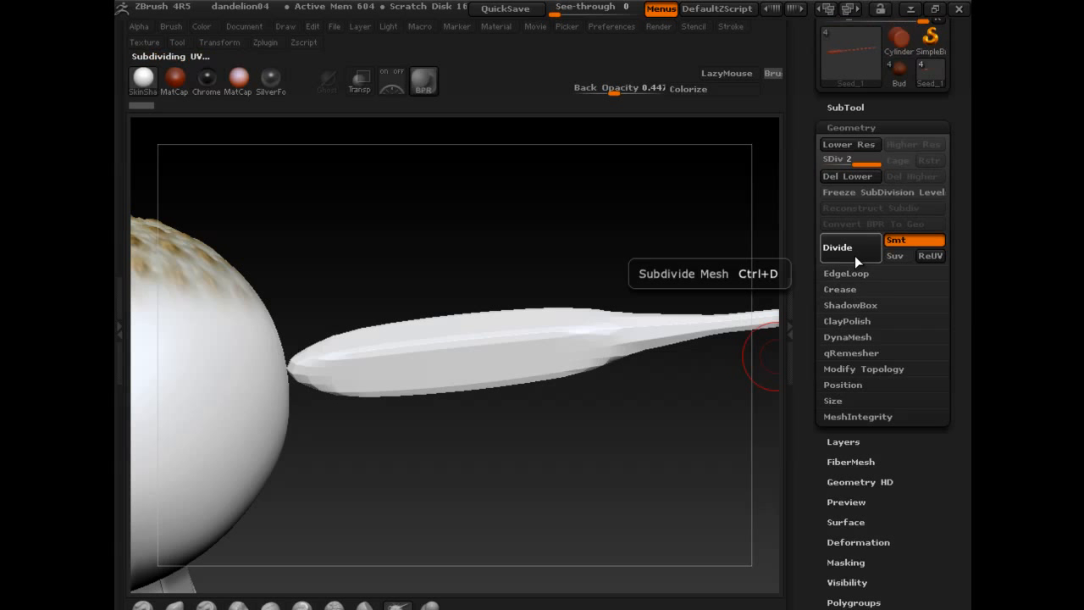
left_click(855, 255)
left_click(854, 256)
left_click(854, 256)
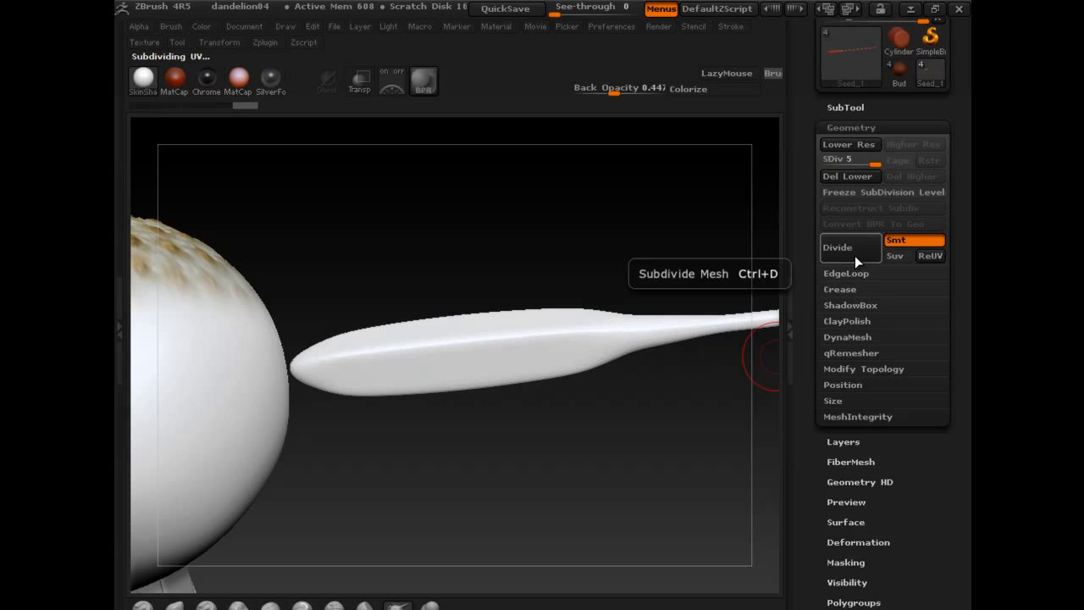
left_click(854, 256)
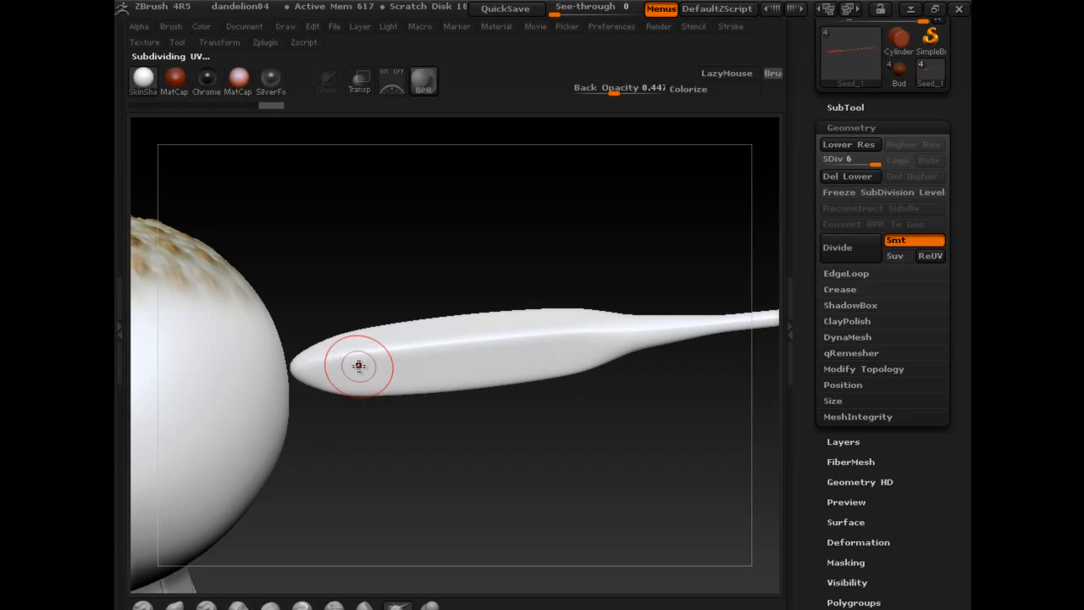
- Open the bald2 photo in Spotlight to examine the reference and hide it again
left_click_drag(430, 406, 491, 502)
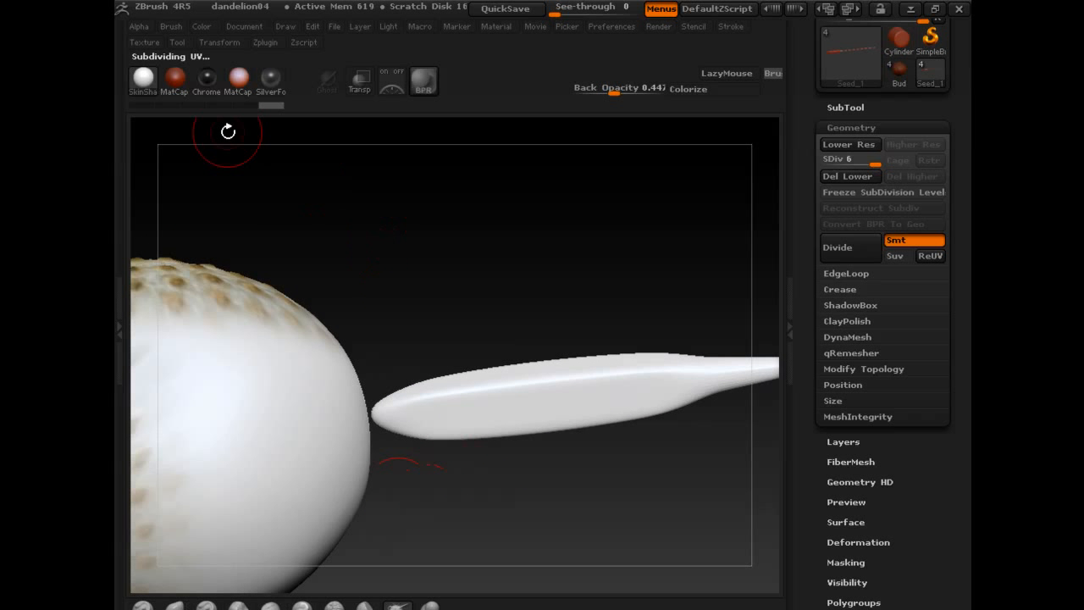
left_click(137, 43)
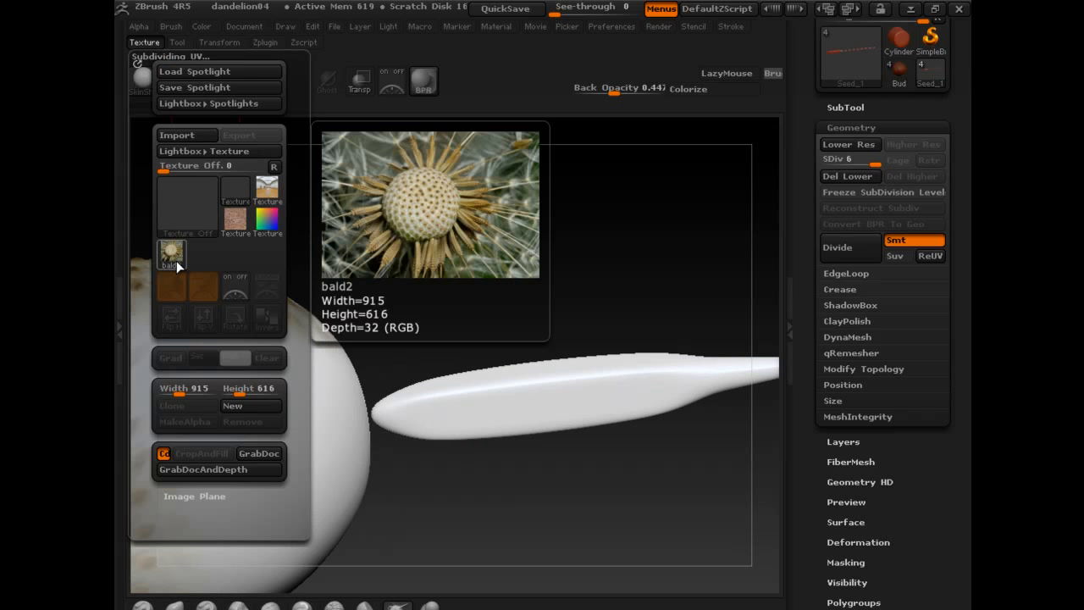
left_click(173, 254)
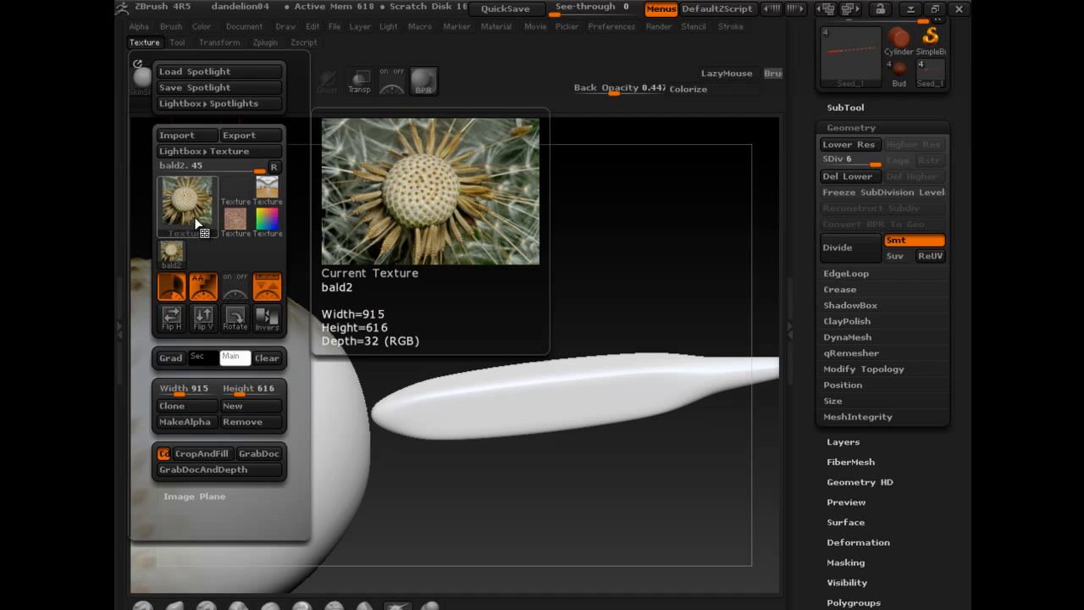
left_click(203, 229)
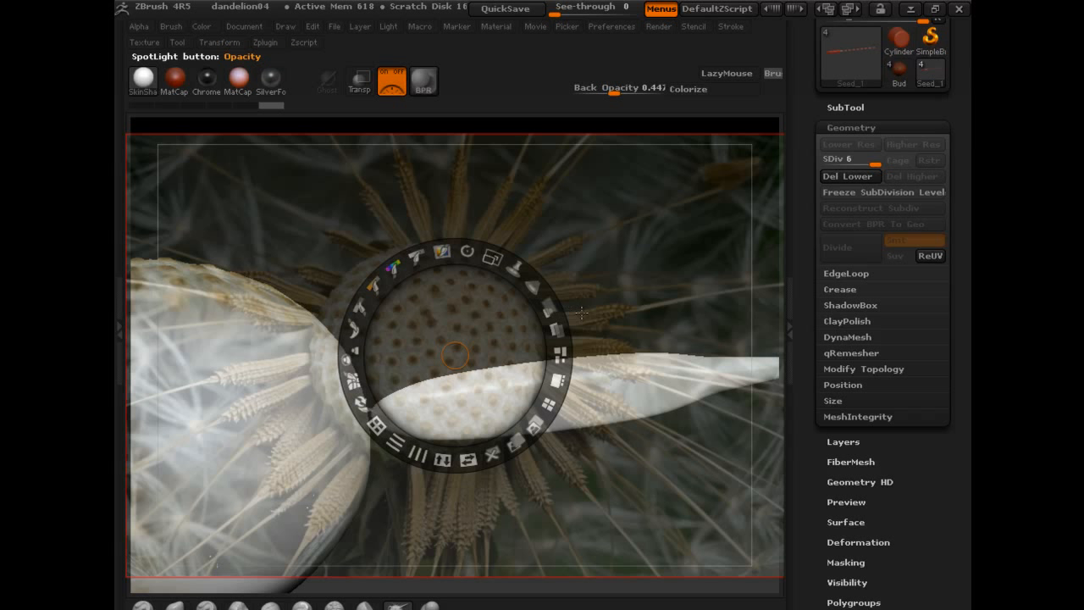
key("shift+z")
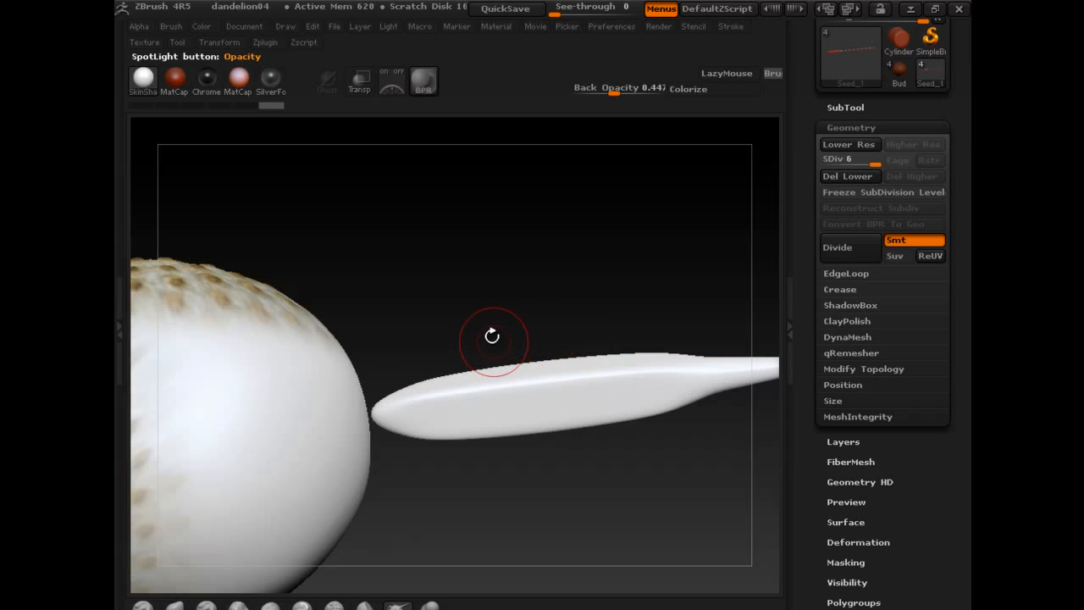
- Try pulling a spike out of the seed's upper edge with the SnakeHook brush
mouse_move(491, 336)
left_mouse_down()
mouse_move(483, 358)
mouse_move(449, 362)
left_mouse_up()
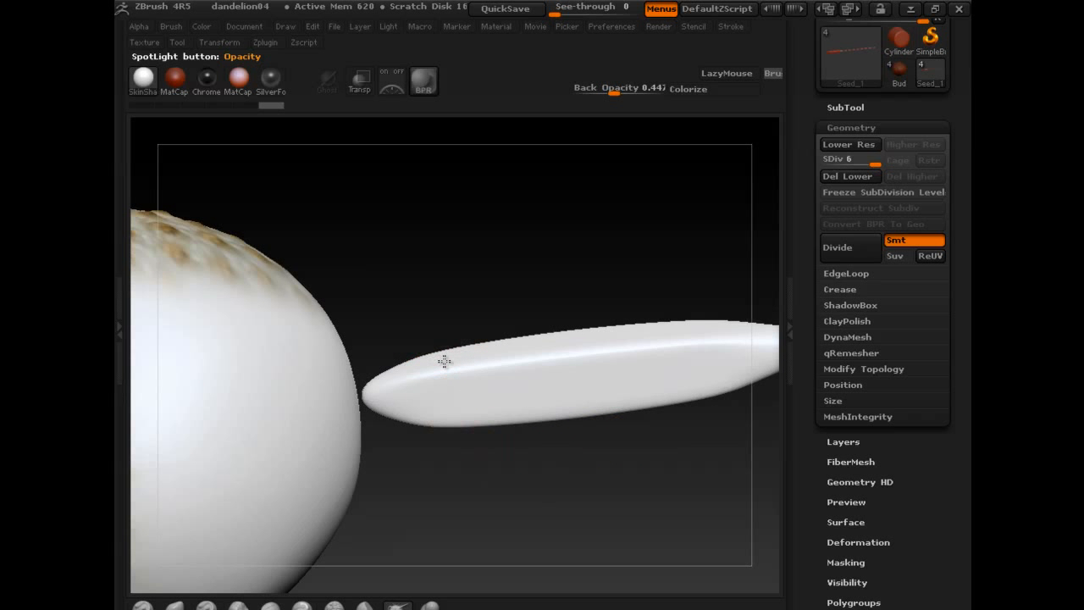
left_click(483, 332)
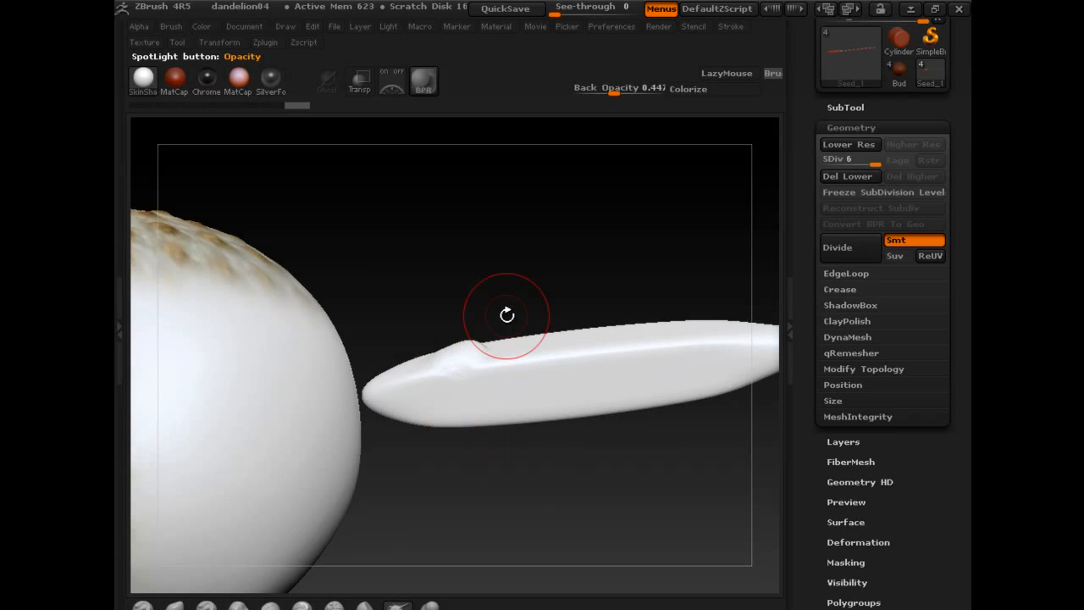
key("s")
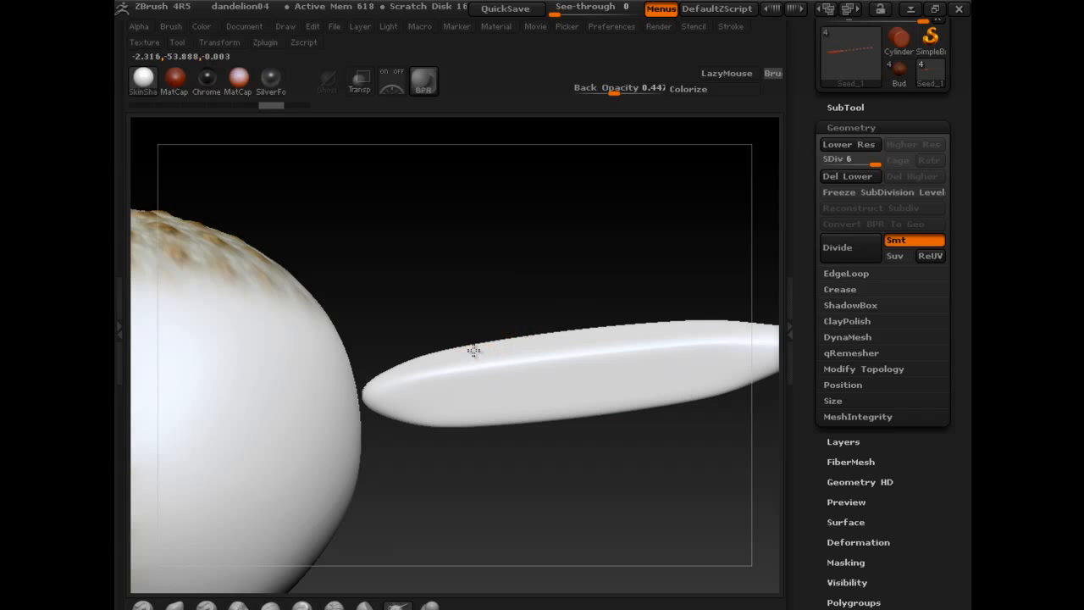
- Pull small spikes outward from the sides of the seed's body with the SnakeHook brush
left_click_drag(489, 314, 529, 281)
mouse_move(489, 314)
left_mouse_down()
mouse_move(525, 314)
mouse_move(517, 356)
mouse_move(489, 378)
left_mouse_up()
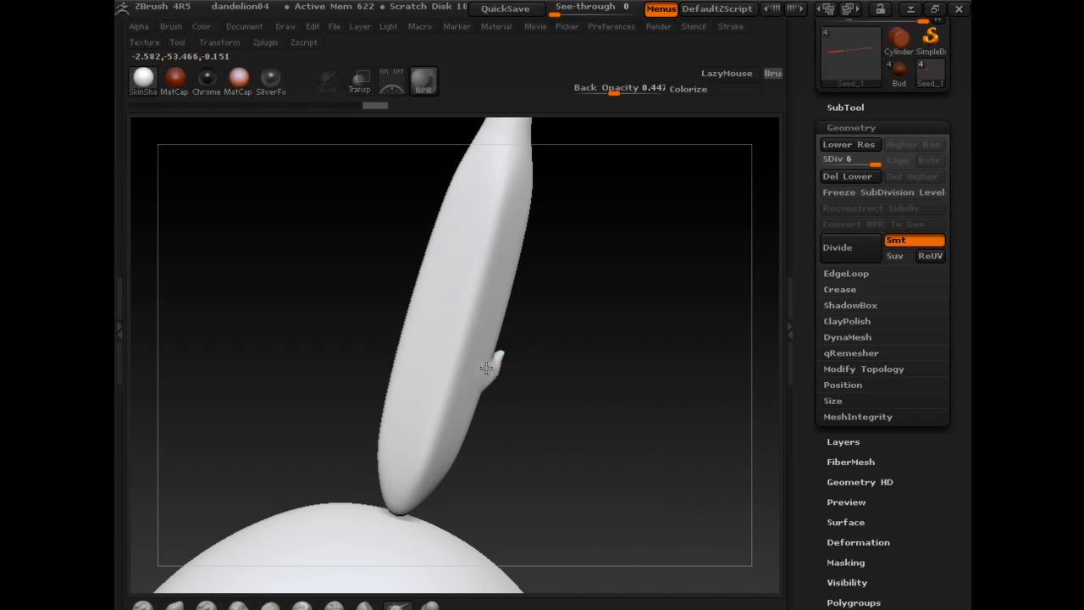
left_click_drag(501, 431, 499, 390)
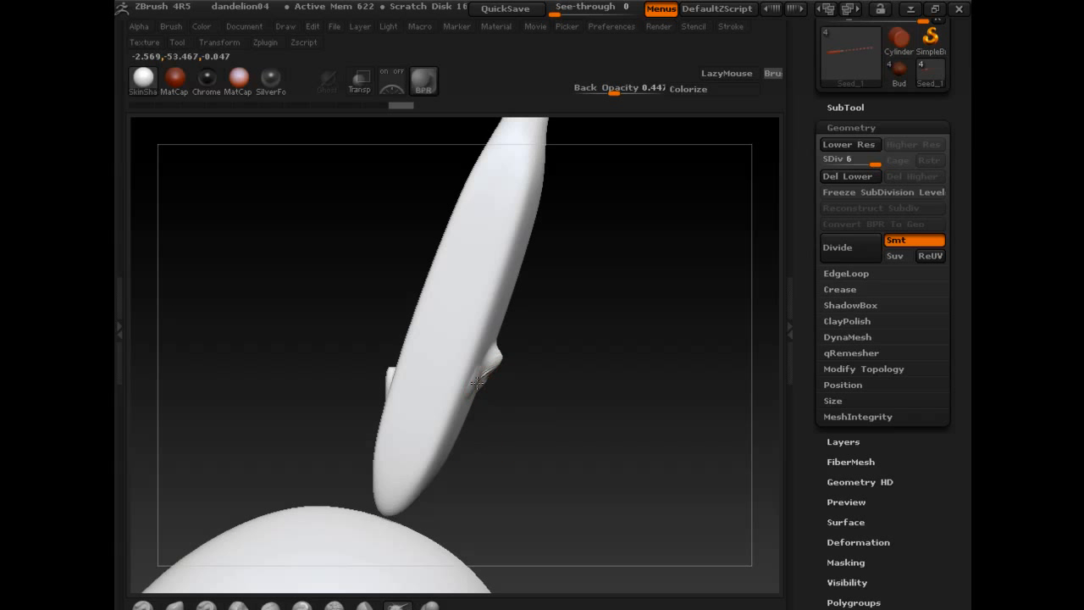
- Switch to the second brush and shape the spikes into a ring of rounded lobes around the seed's body
key("2")
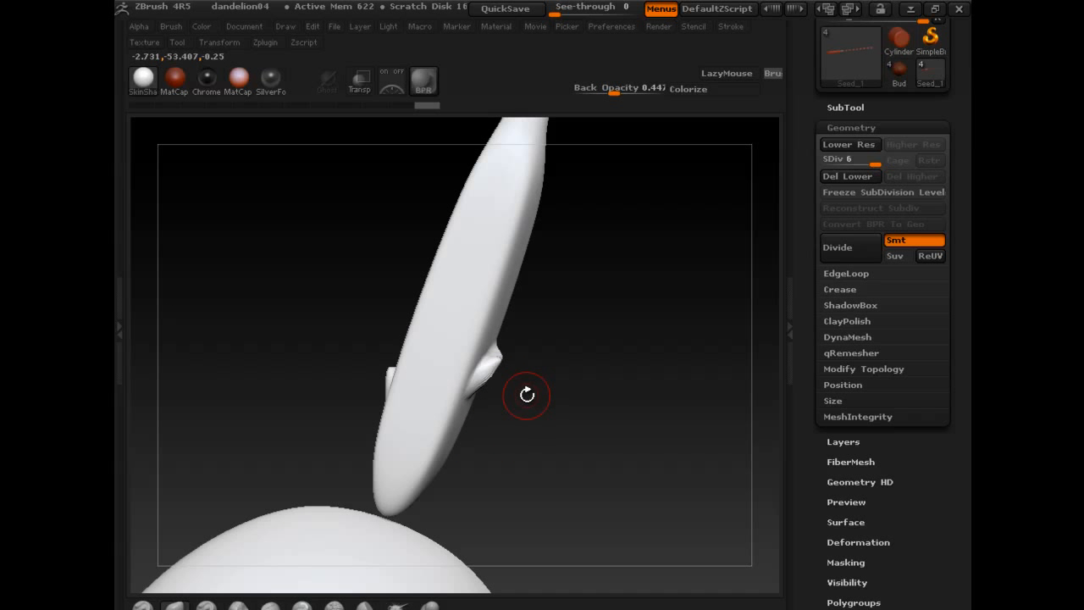
mouse_move(544, 410)
left_mouse_down()
mouse_move(415, 421)
mouse_move(508, 380)
left_mouse_up()
key("s")
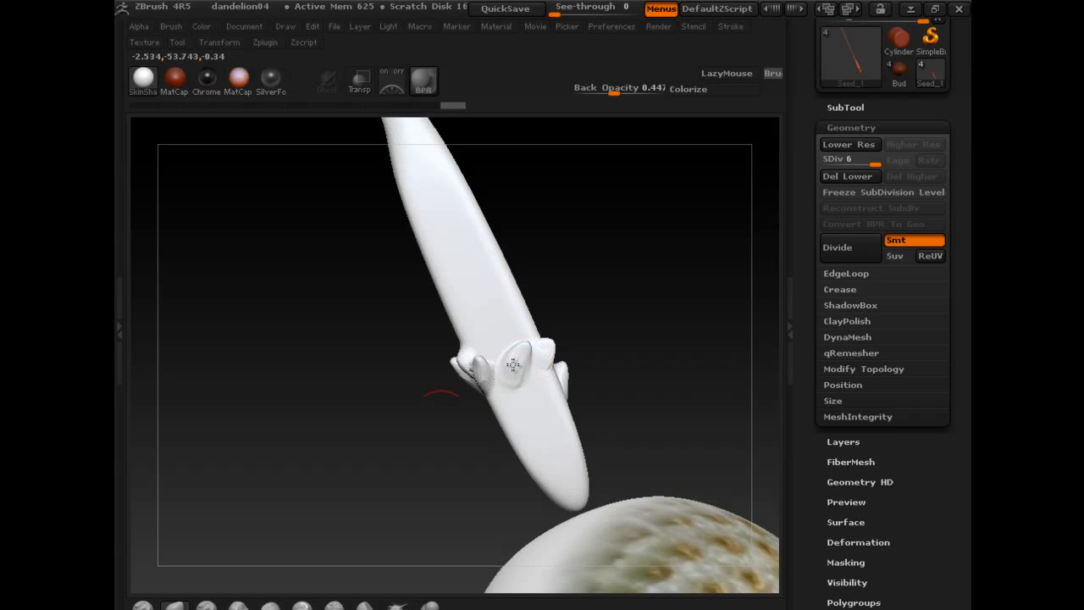
mouse_move(584, 311)
left_mouse_down()
mouse_move(521, 332)
mouse_move(552, 343)
left_mouse_up()
mouse_move(649, 283)
left_mouse_down("alt")
mouse_move(610, 335)
mouse_move(581, 312)
left_mouse_up("alt")
left_click_drag(583, 351, 576, 370)
left_click_drag(646, 432, 625, 340, "alt")
- Switch to the finished, coloured dandelion through its Bud tool and frame the brown seed beside the bud
scroll(920, 250, "up", 3)
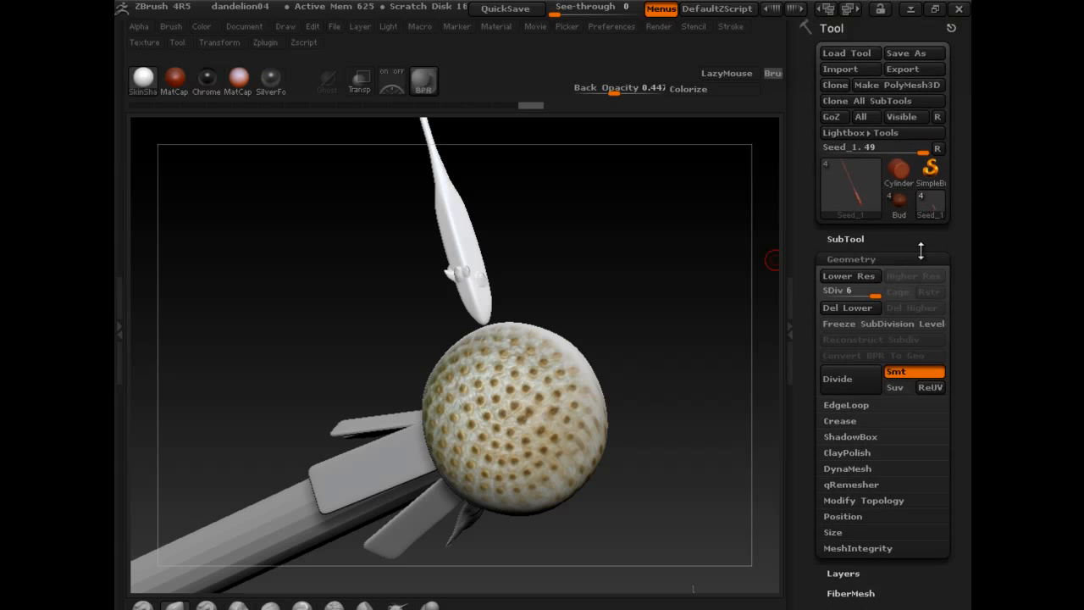
left_click(896, 241)
scroll(968, 254, "up", 3)
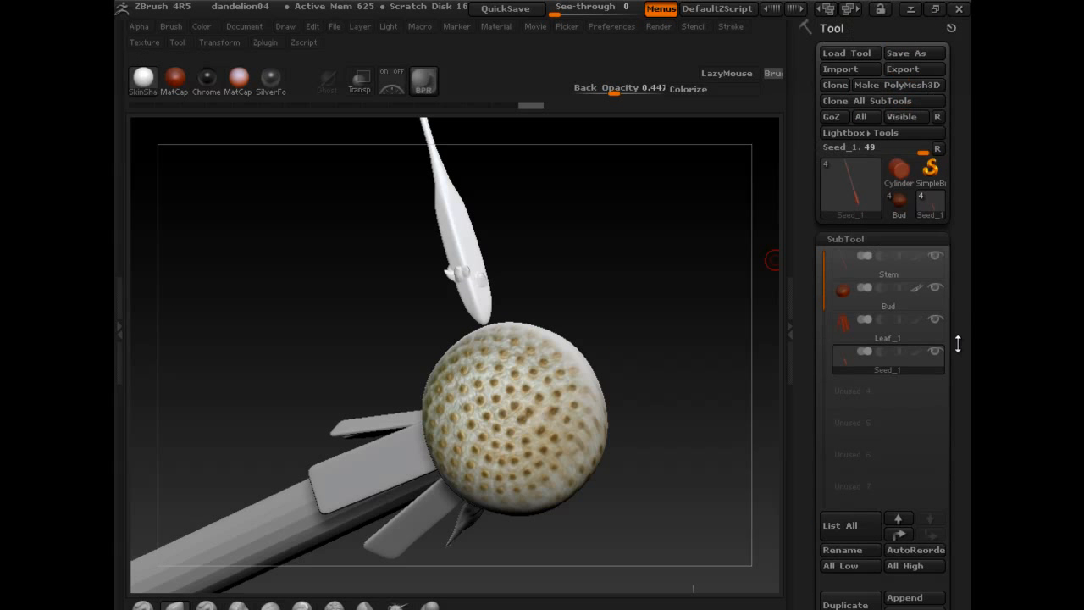
left_click(865, 188)
left_click(391, 199)
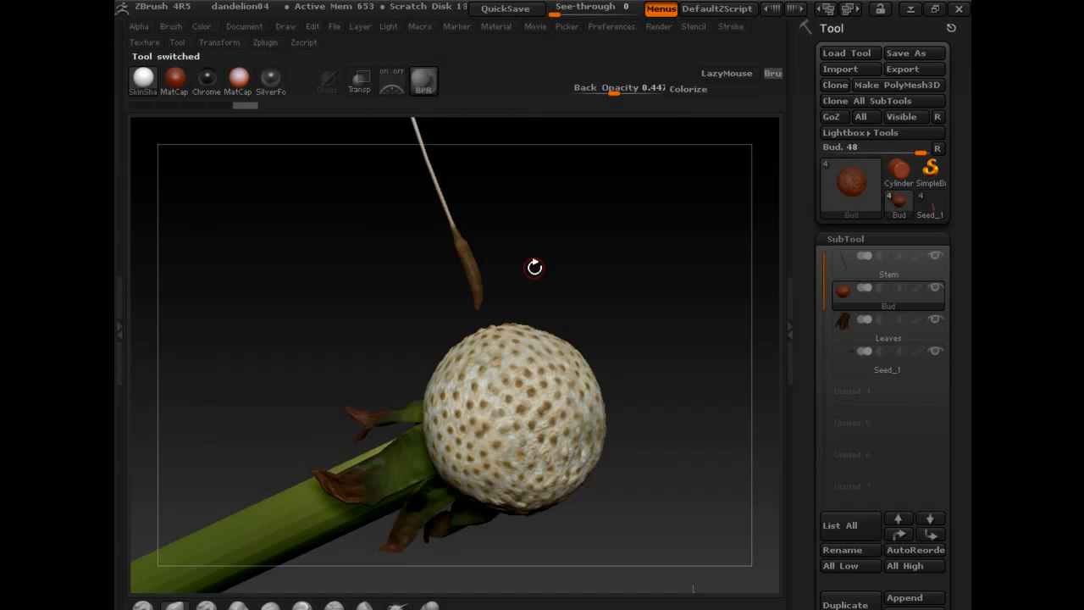
left_click_drag(653, 350, 487, 433)
mouse_move(539, 401)
left_mouse_down()
mouse_move(568, 380)
mouse_move(440, 525)
mouse_move(495, 508)
mouse_move(544, 402)
left_mouse_up()
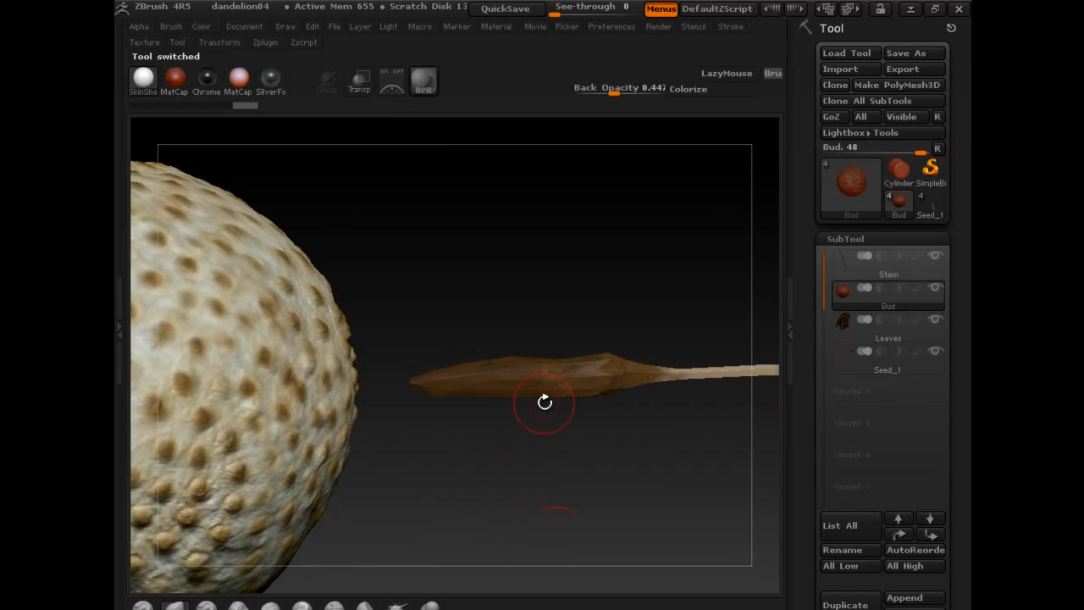
- Select the Seed_1 subtool and raise it to subdivision level 5 to show its sculpted spikes
left_click(894, 335)
left_click(897, 360)
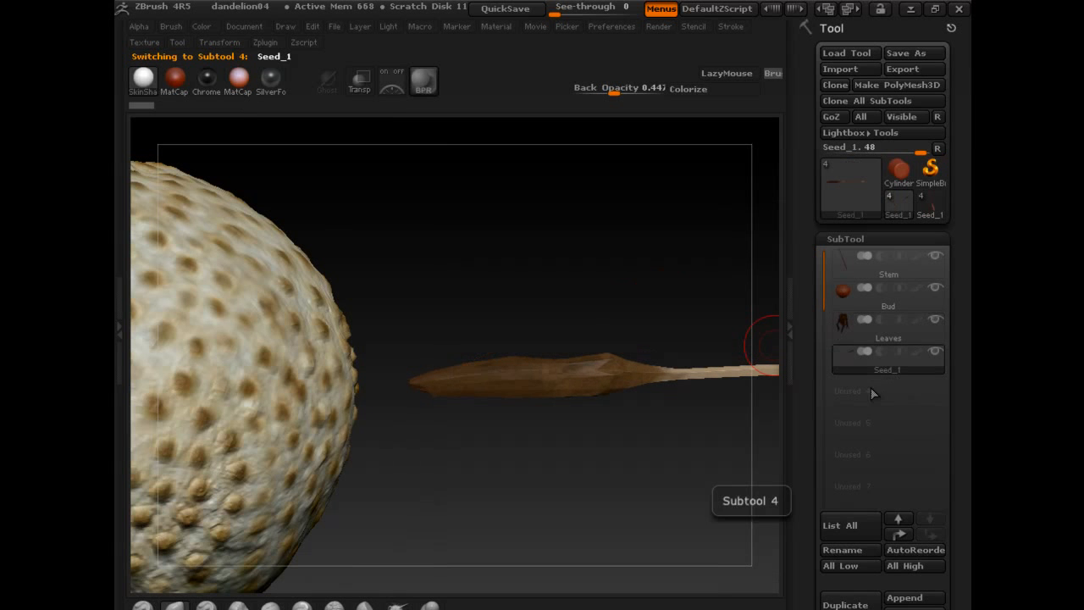
left_click_drag(970, 431, 968, 324)
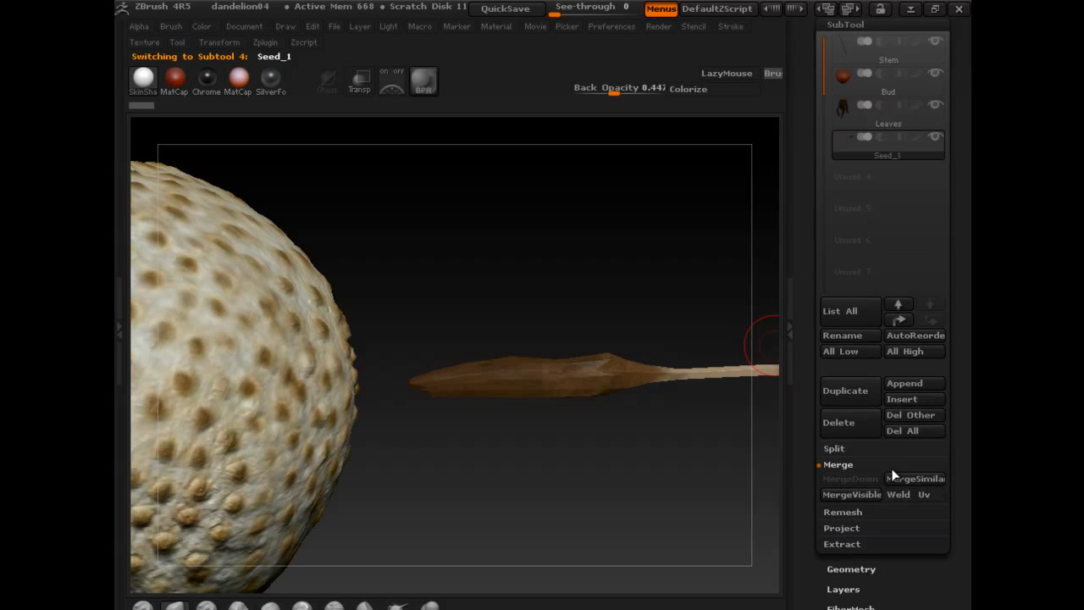
left_click(873, 569)
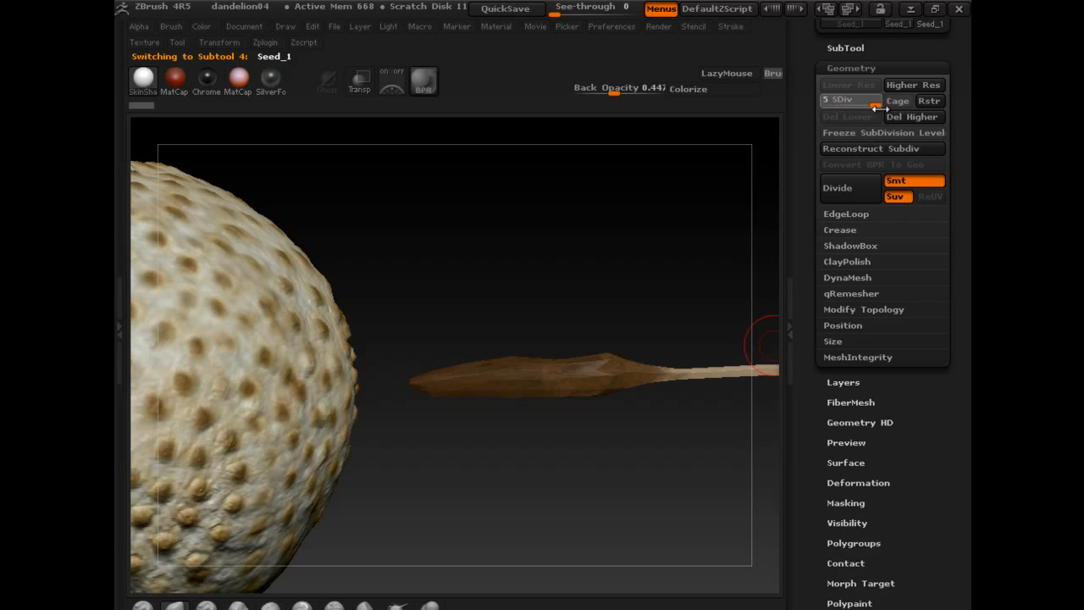
left_click(877, 106)
left_click_drag(660, 455, 549, 483)
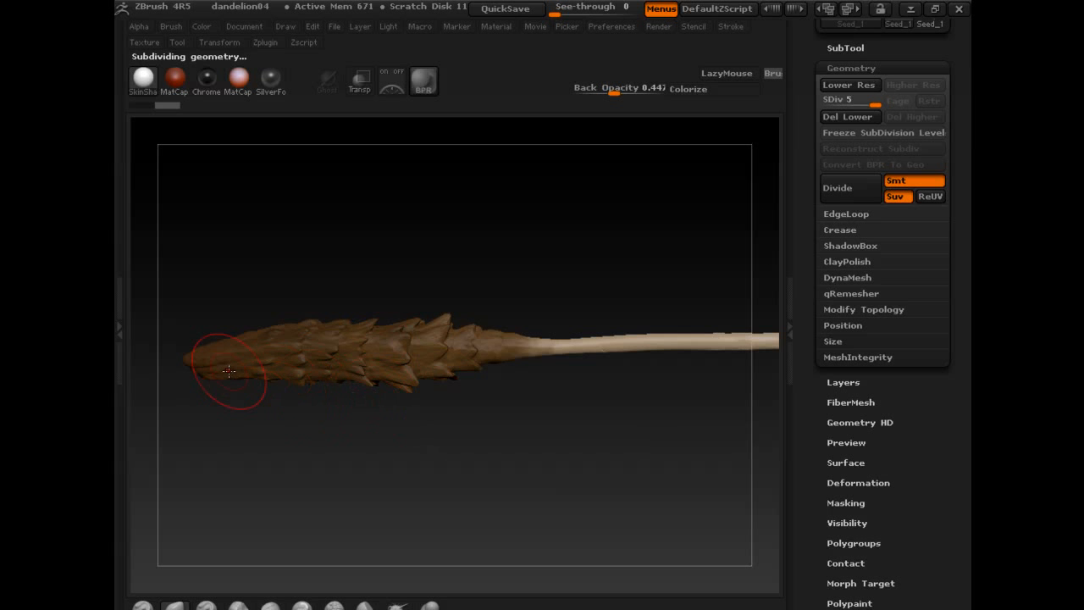
left_click_drag(521, 469, 562, 450)
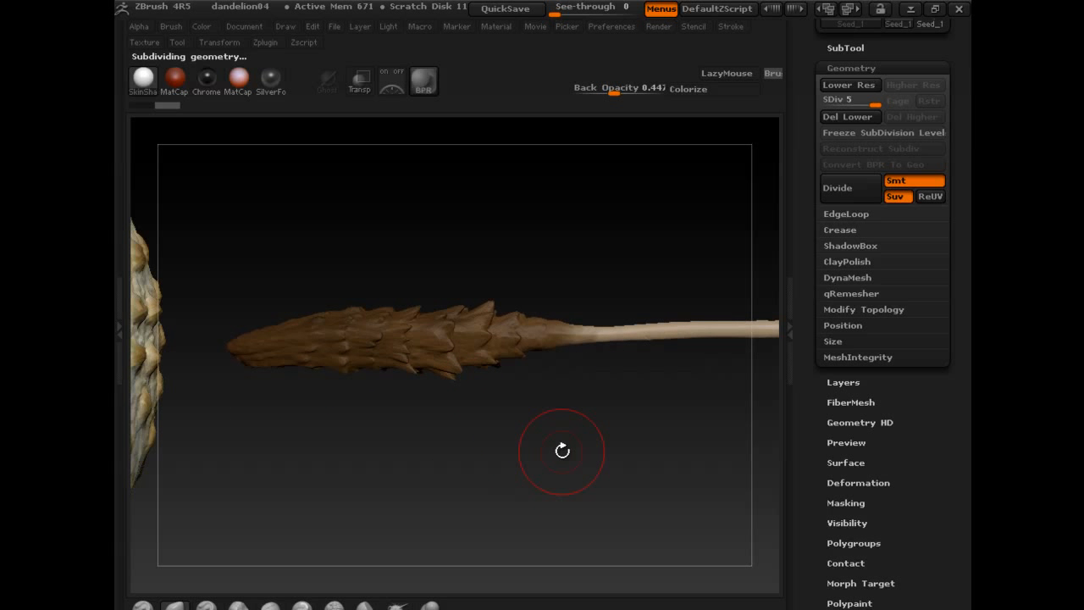
- Select the leaves below the bud and raise them to subdivision level 5
left_click_drag(524, 504, 435, 317)
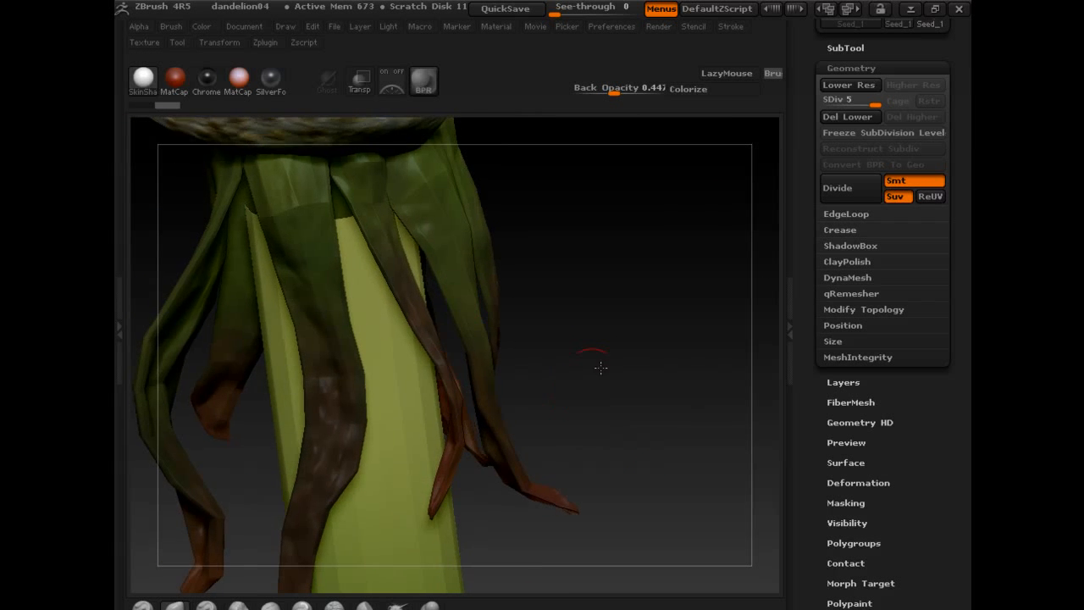
left_click_drag(600, 367, 460, 389)
left_click(362, 322, "alt")
key("ctrl+d")
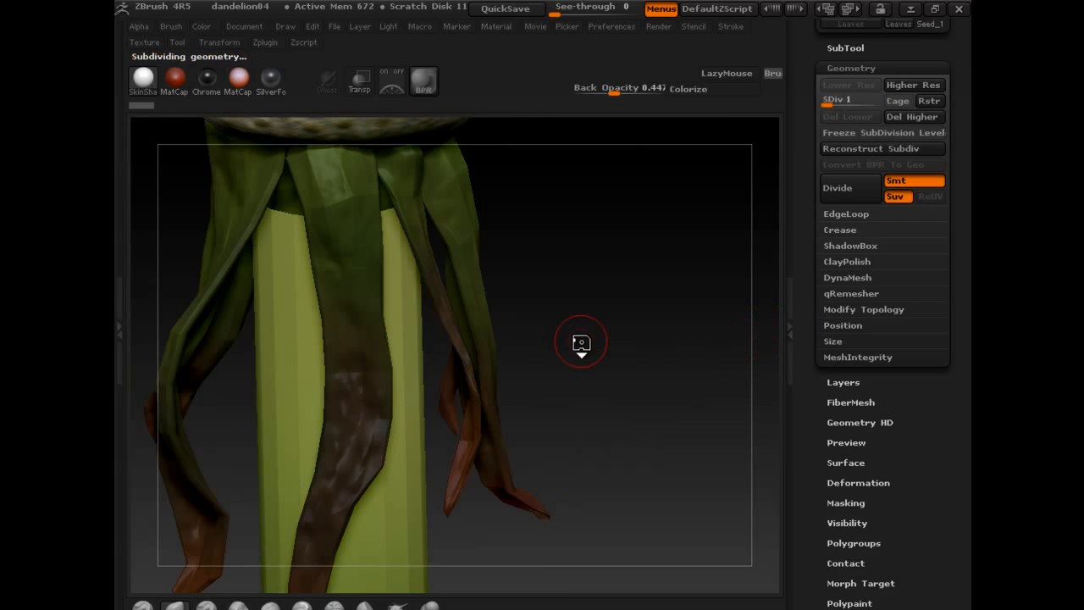
left_click_drag(580, 340, 632, 389)
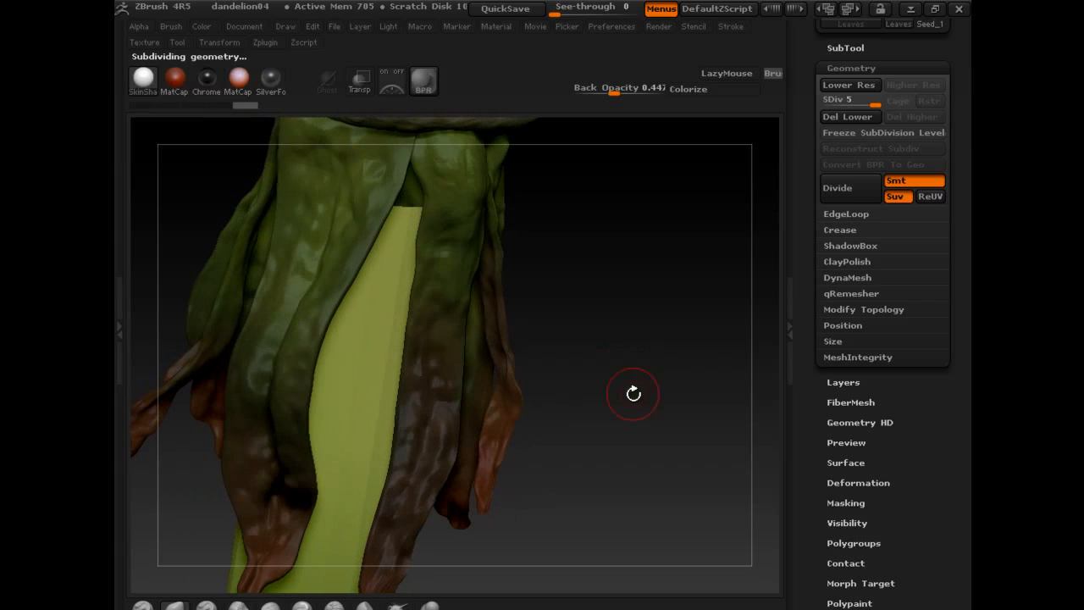
- Examine the sculpted, coloured leaves from all sides around the top of the stem
left_click_drag(610, 440, 449, 336)
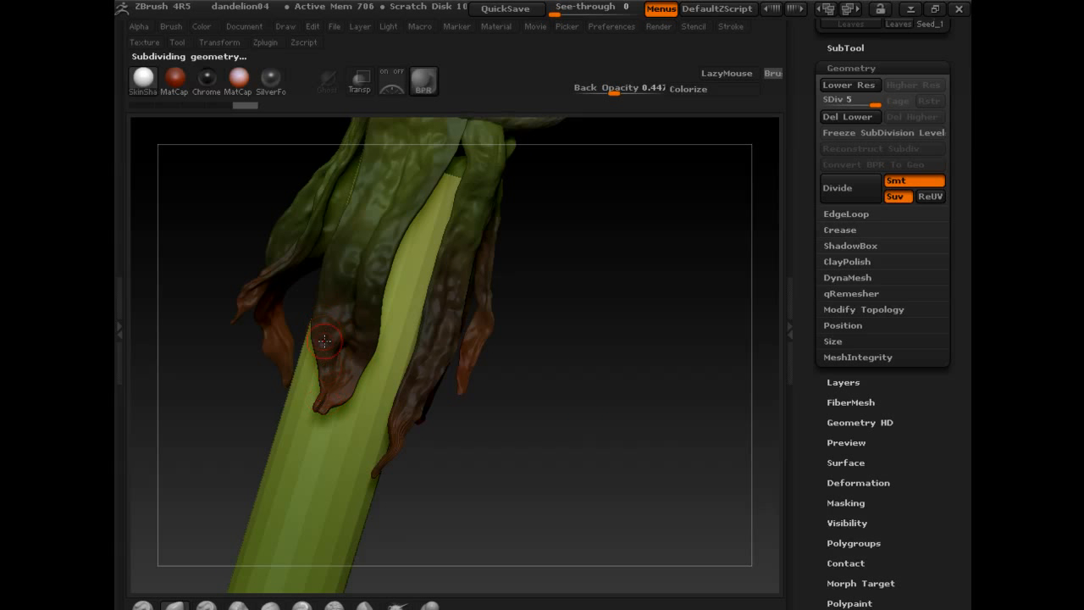
left_click_drag(590, 392, 518, 386)
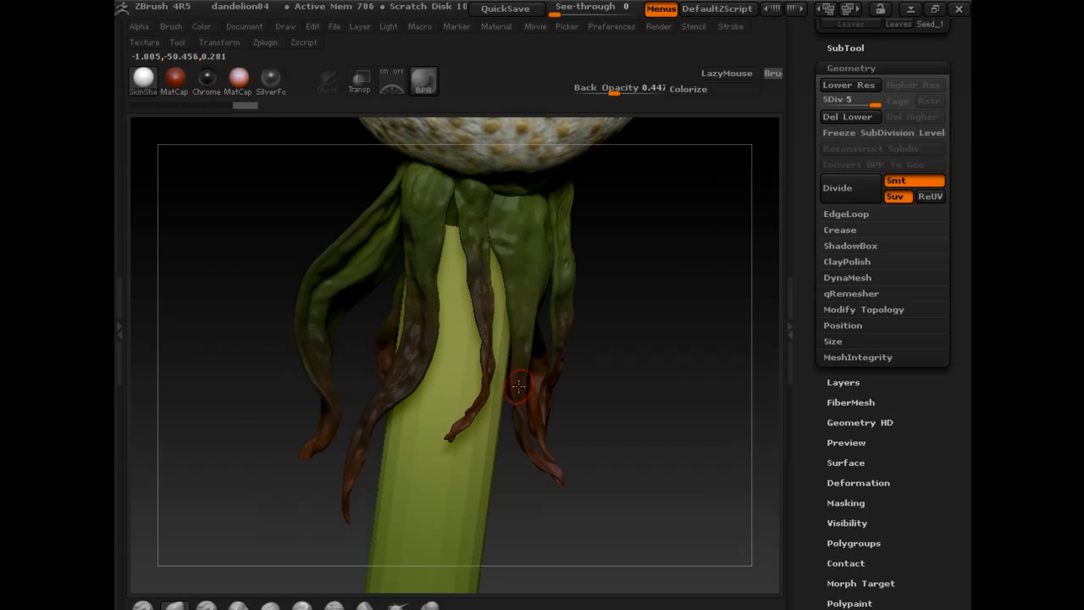
left_click_drag(584, 449, 552, 406)
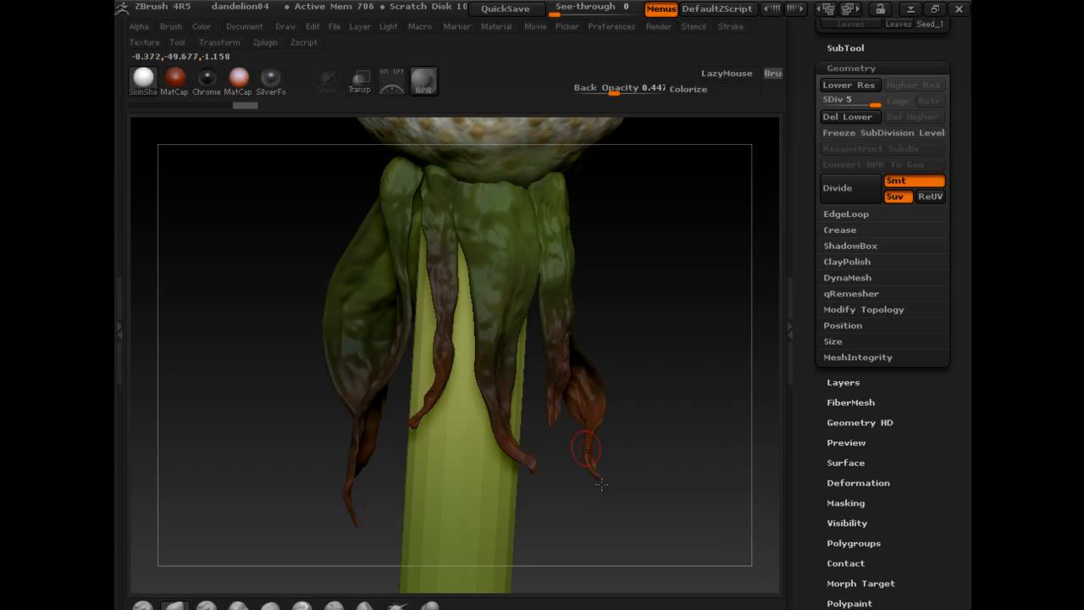
left_click_drag(611, 391, 613, 367)
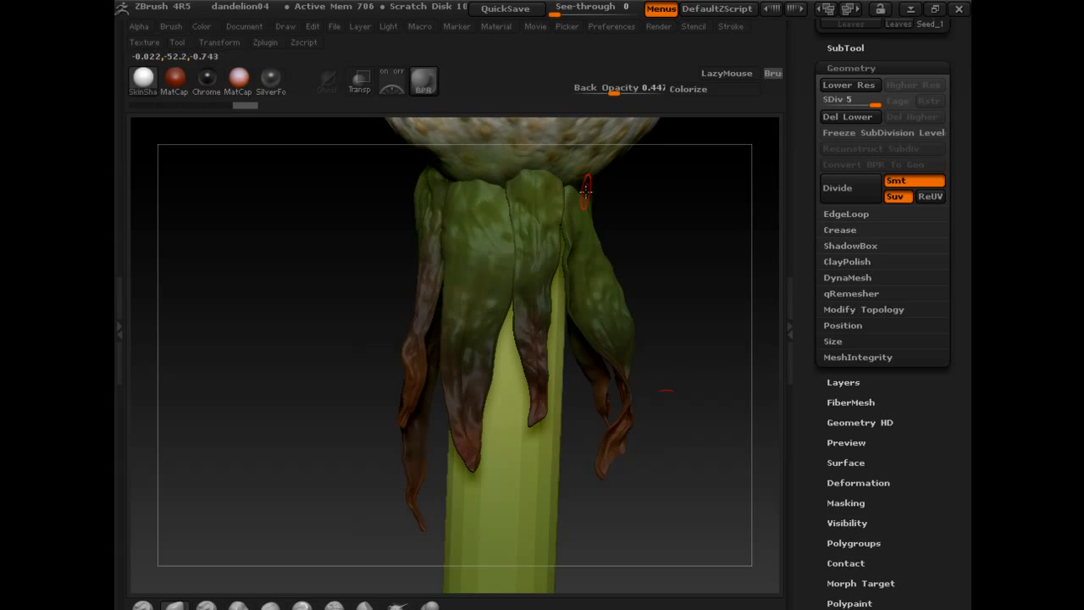
left_click_drag(665, 260, 495, 294)
left_click_drag(418, 302, 471, 303)
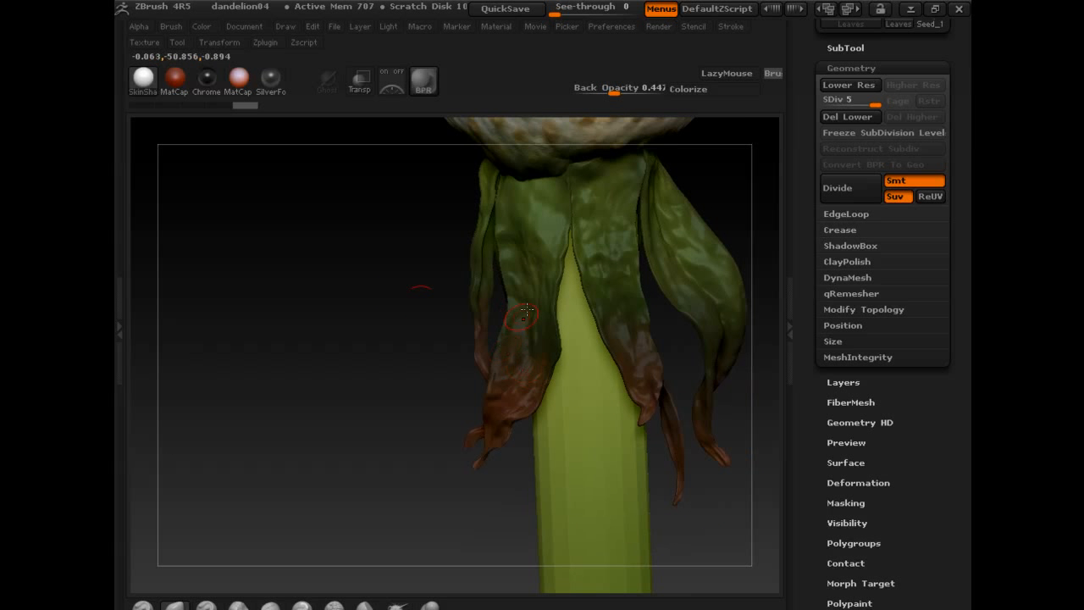
left_click_drag(452, 488, 643, 404)
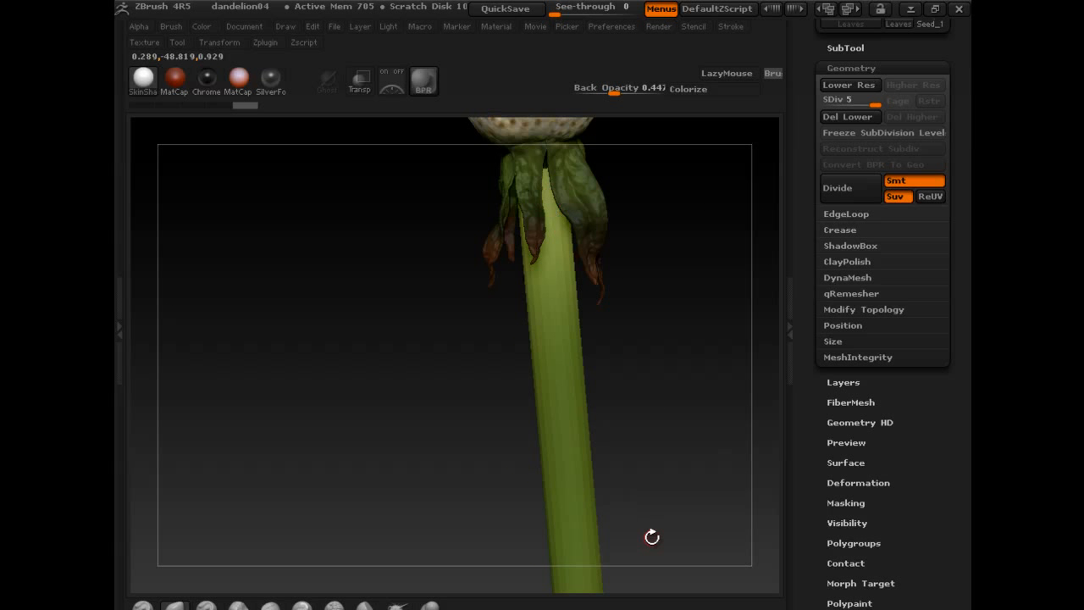
- Inspect the stem along its length and the coloured bud with the brown seed beside it
left_click_drag(652, 536, 607, 264)
left_click_drag(638, 450, 566, 372)
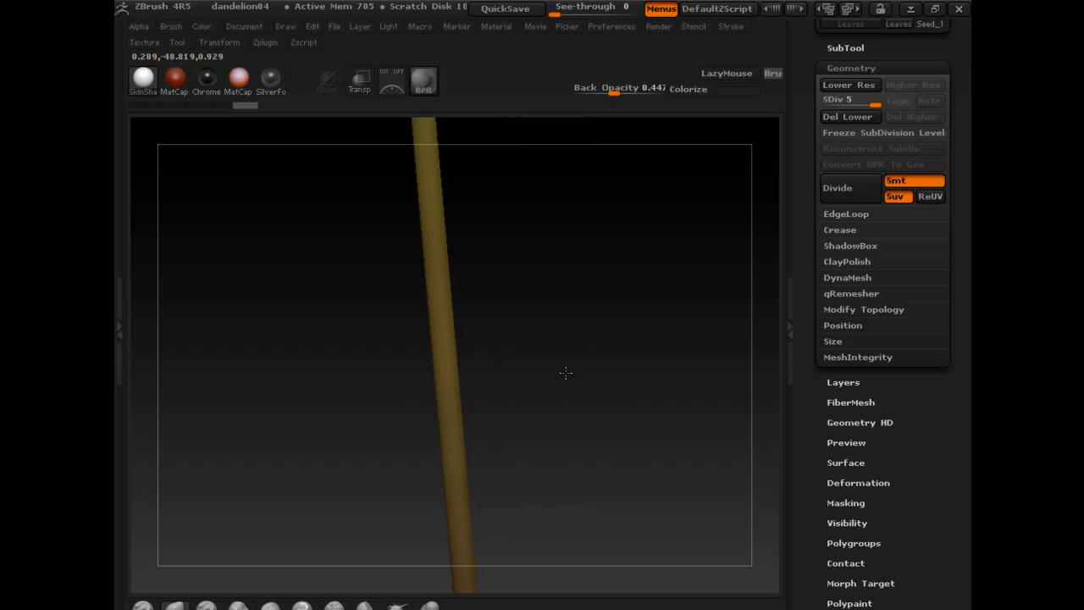
left_click_drag(598, 563, 543, 475)
left_click_drag(555, 408, 562, 474, "alt")
left_click_drag(607, 431, 640, 419, "alt")
left_click_drag(568, 363, 650, 438, "alt")
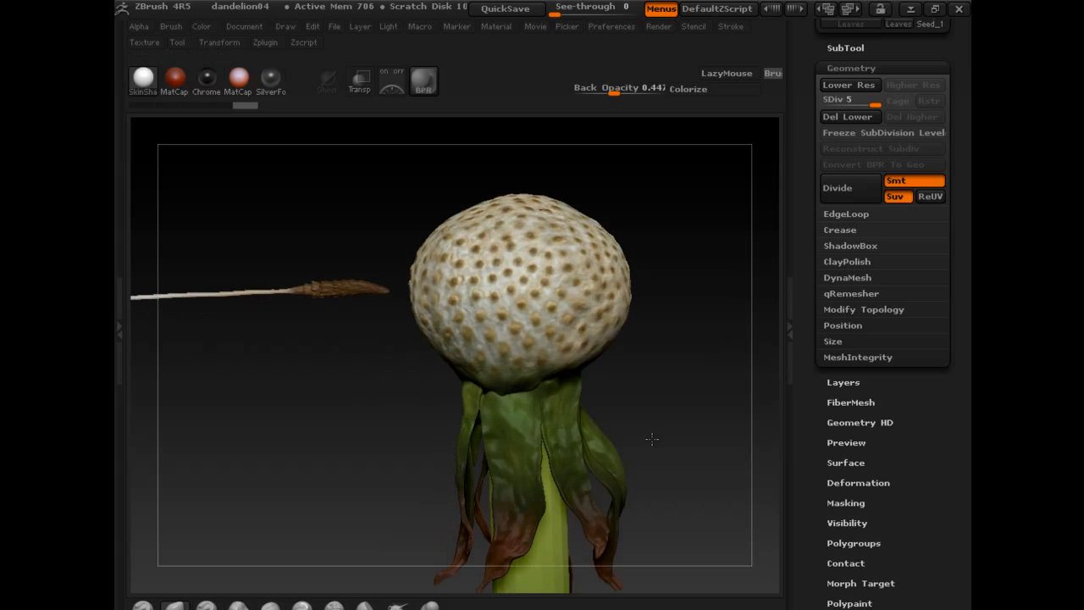
left_click_drag(342, 405, 447, 450, "alt")
left_click_drag(447, 450, 379, 369)
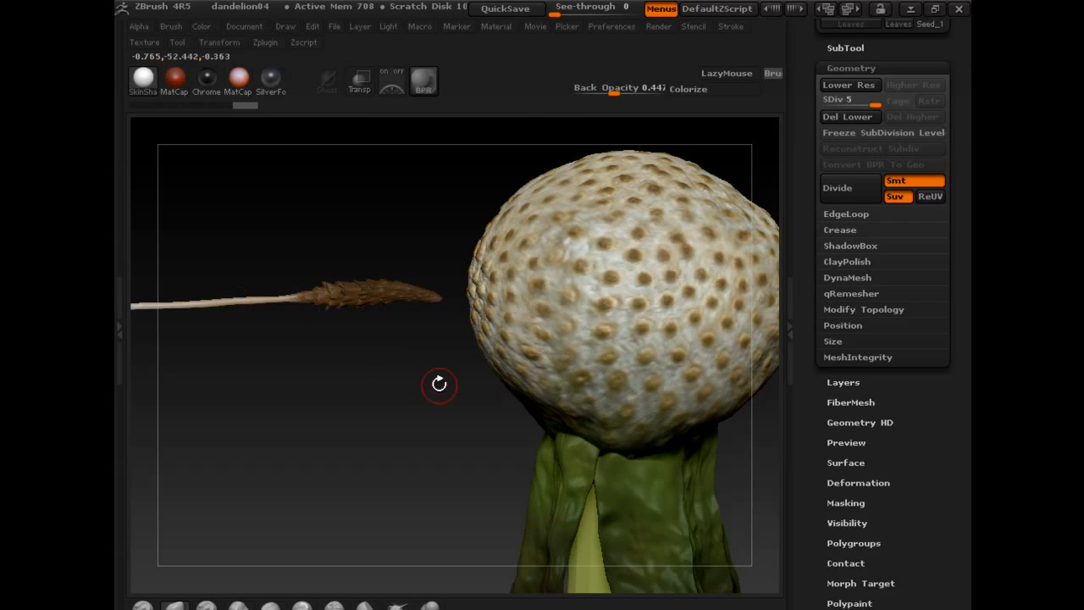
left_click_drag(440, 381, 440, 411)
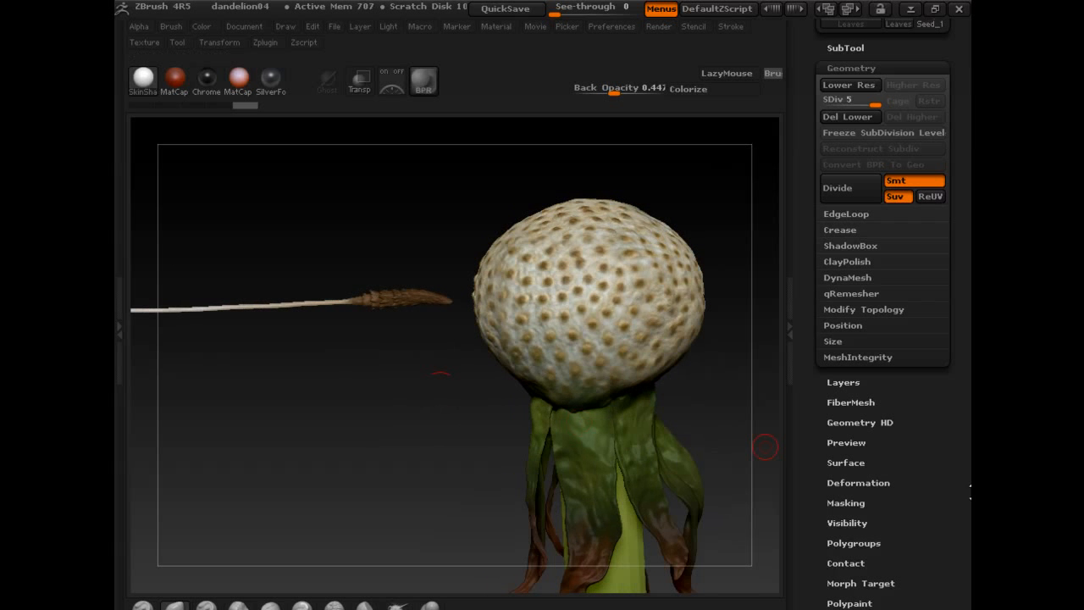
- Review the leaves' Polypaint, Texture Map and UV Map settings, including the PUVTiles unwrap option and the UV map size
left_click_drag(960, 508, 958, 421)
left_click(849, 520)
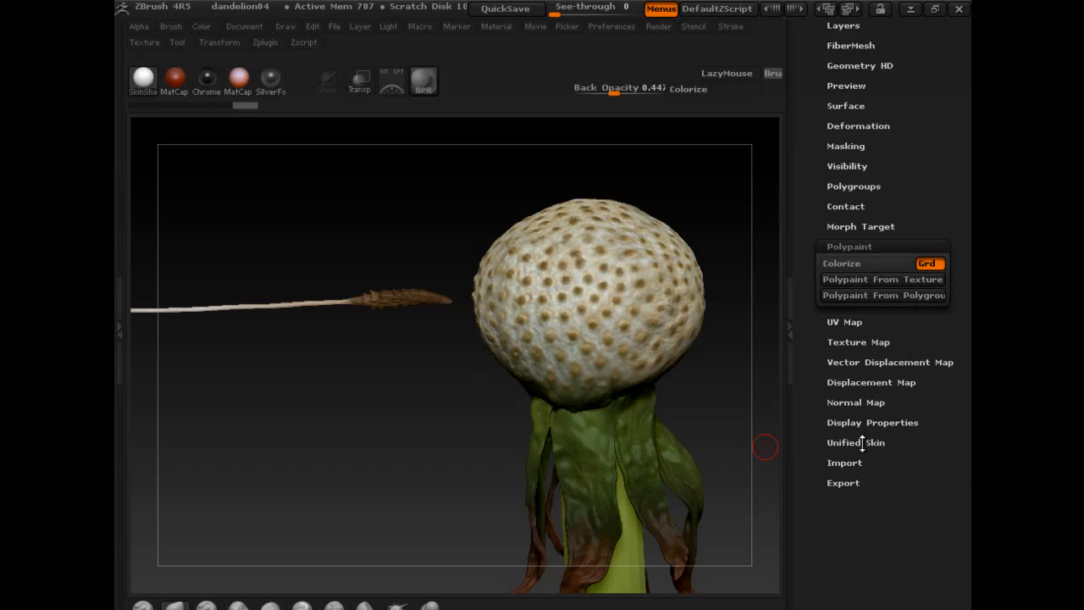
left_click(862, 341)
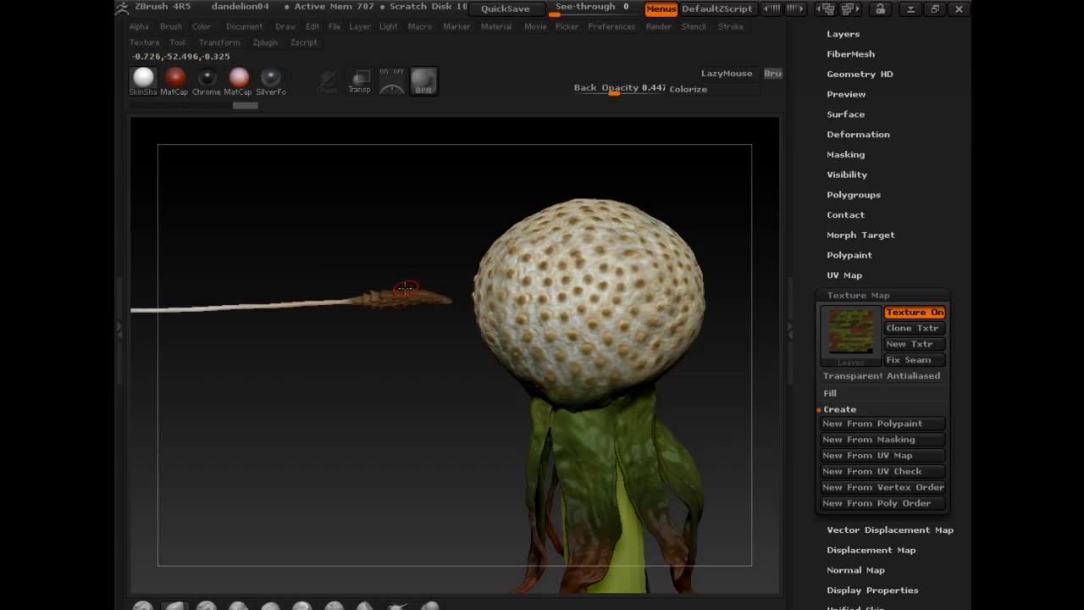
left_click(853, 294)
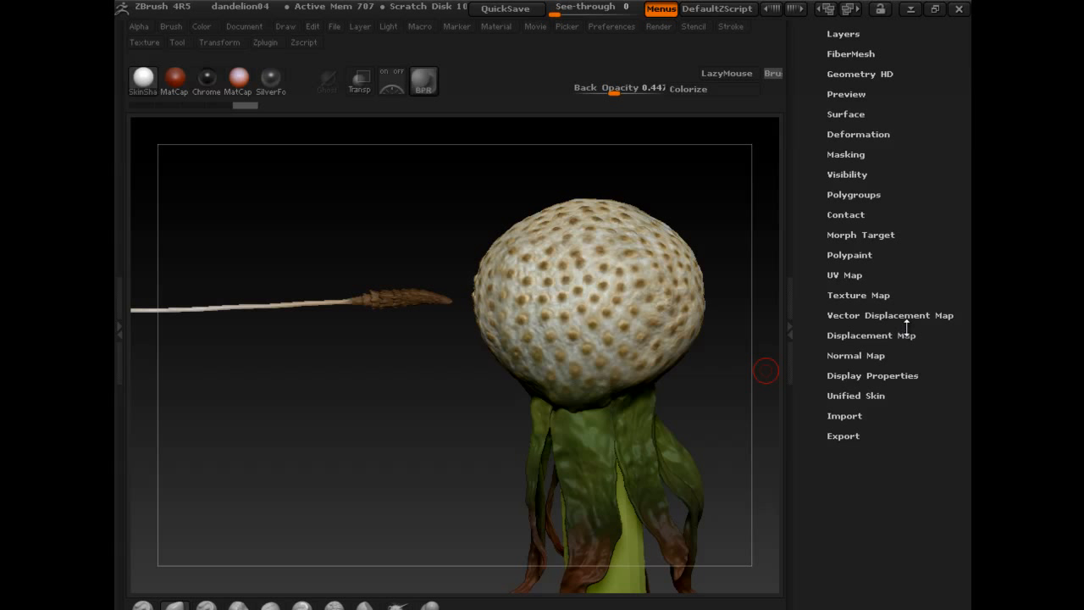
left_click(879, 284)
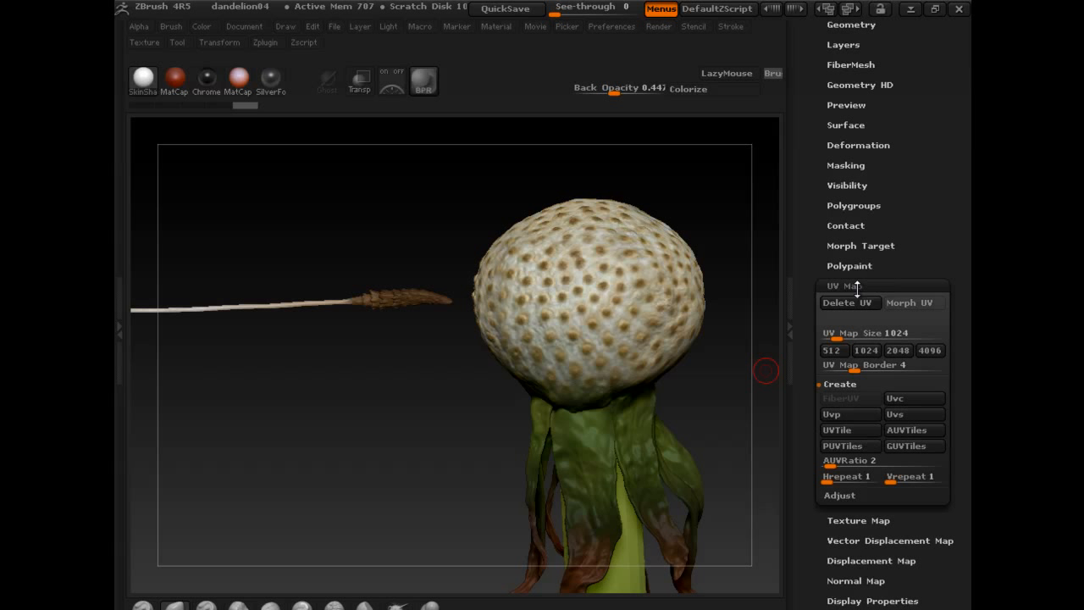
left_click(853, 446)
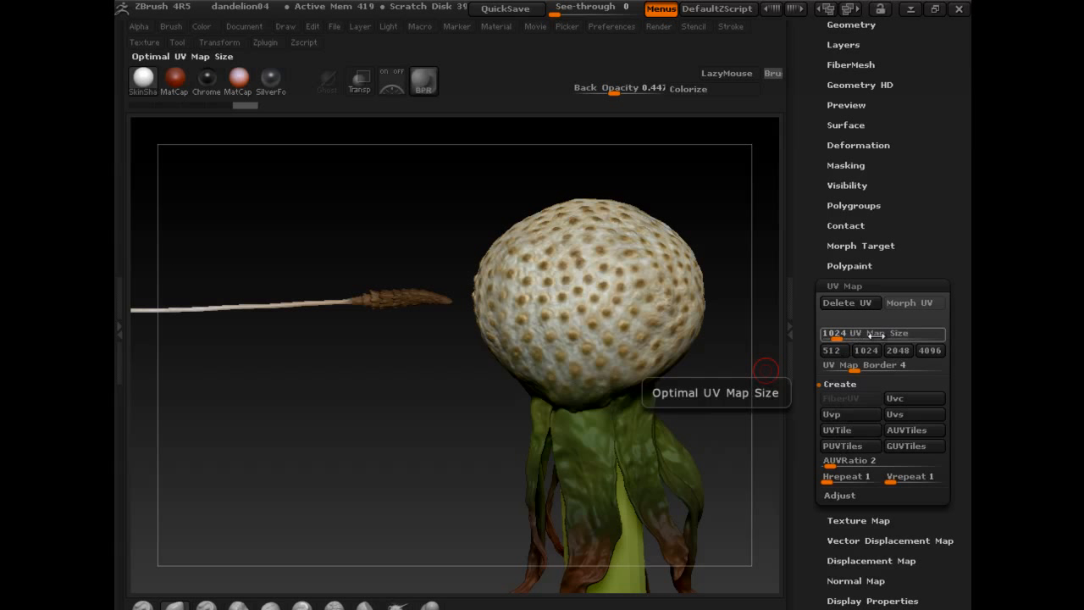
- Preview the leaves' texture map and switch the texture off and on again to compare them with and without colour
left_click(846, 285)
left_click(860, 305)
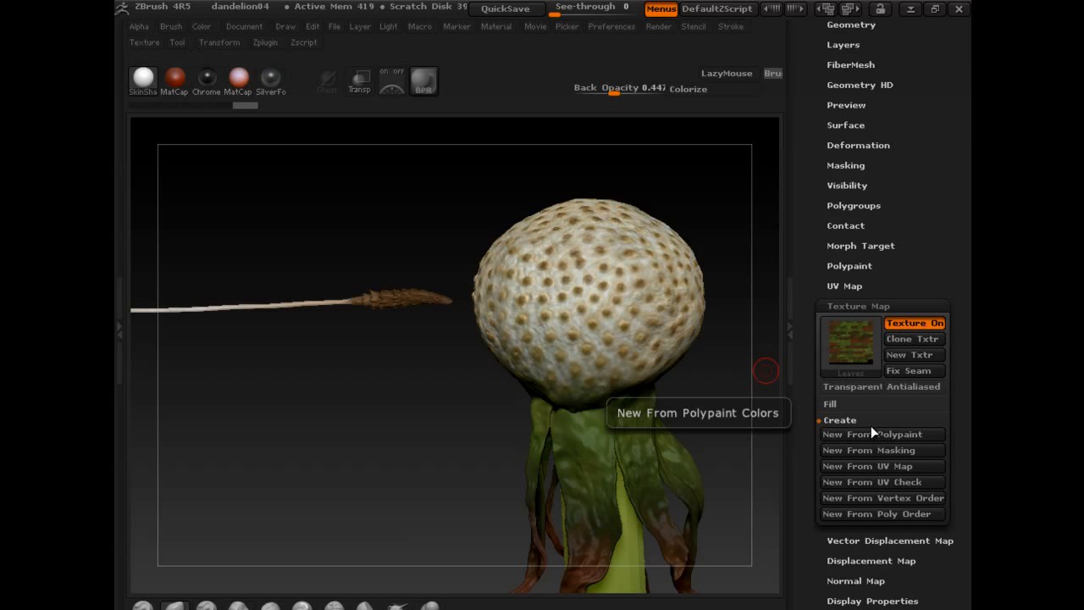
mouse_move(854, 354)
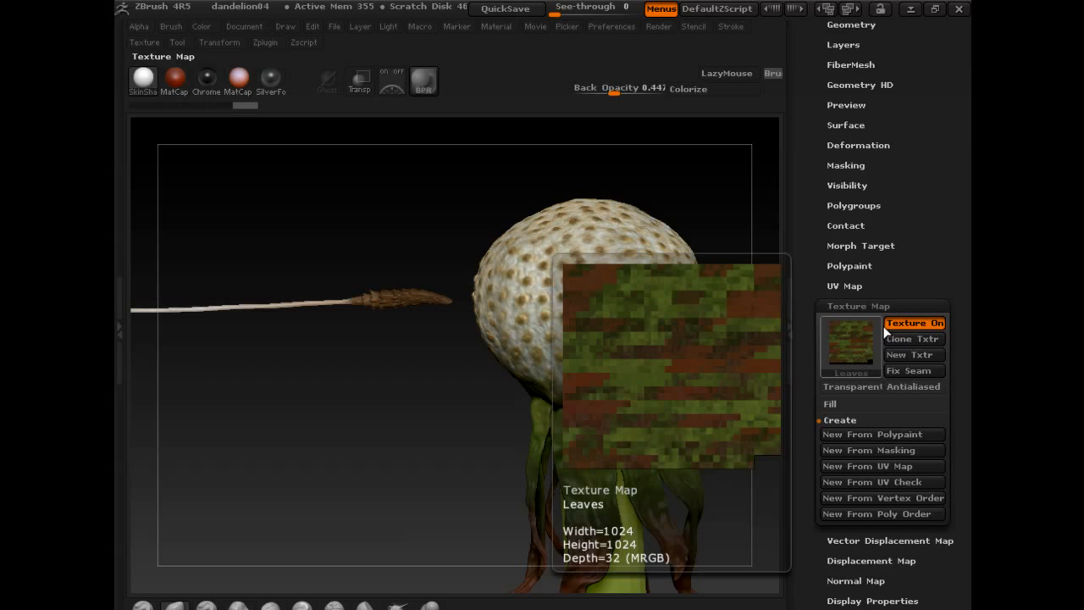
left_click(903, 325)
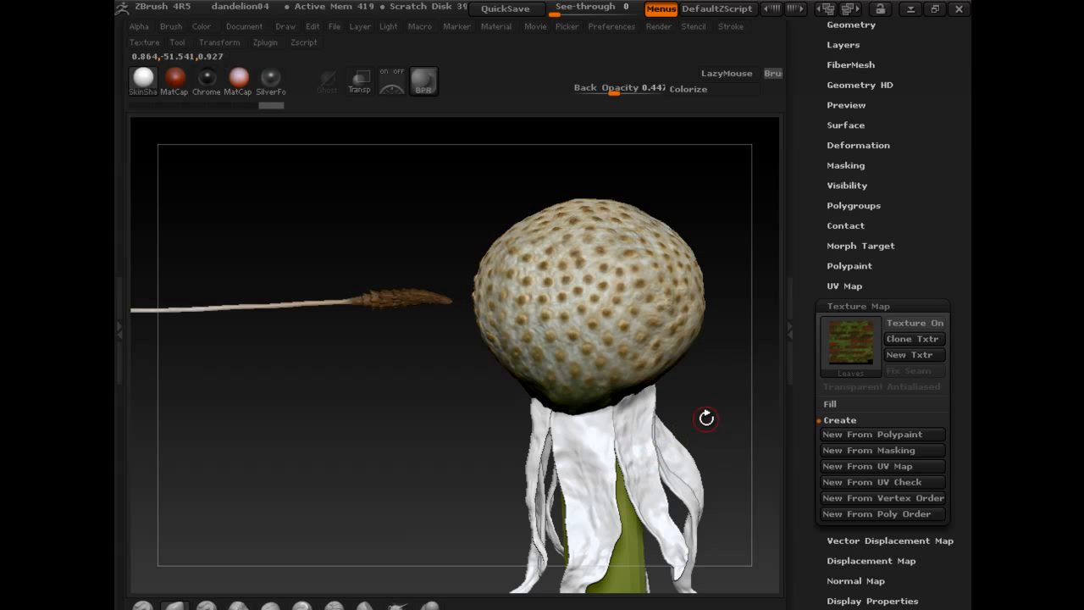
left_click_drag(718, 394, 707, 378, "alt")
left_click(927, 327)
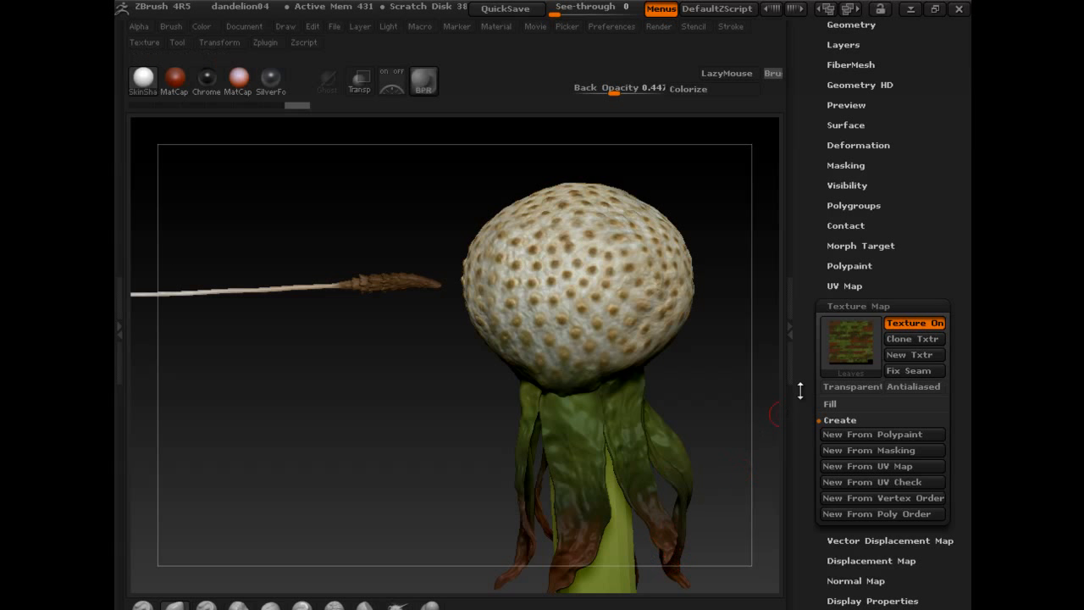
left_click(867, 306)
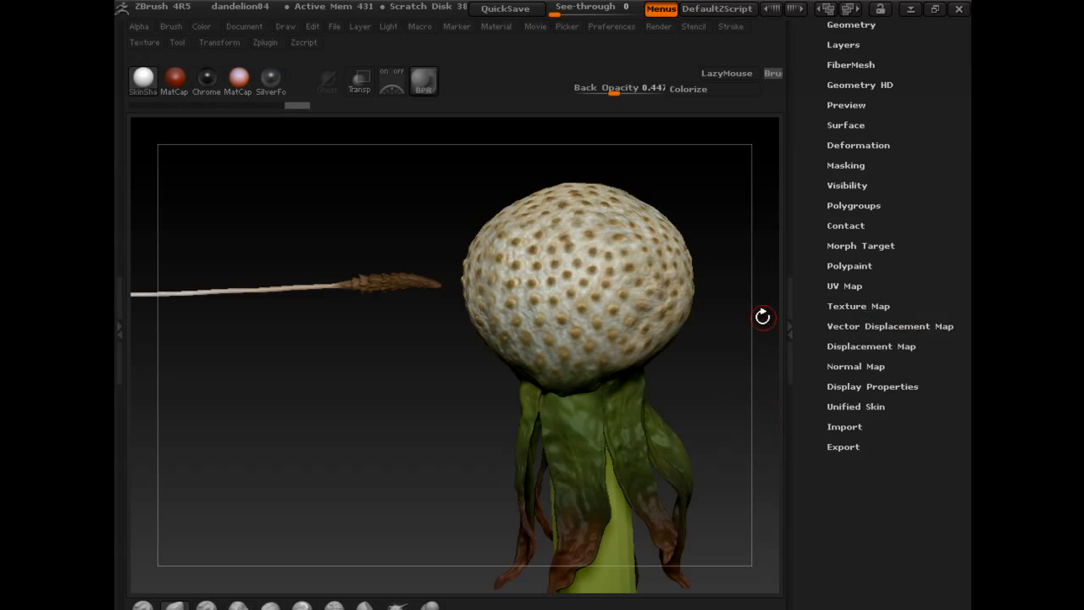
- Show the leaves' Normal Map settings and inspect the bud and leaves from several sides
left_click_drag(762, 316, 666, 317, "alt")
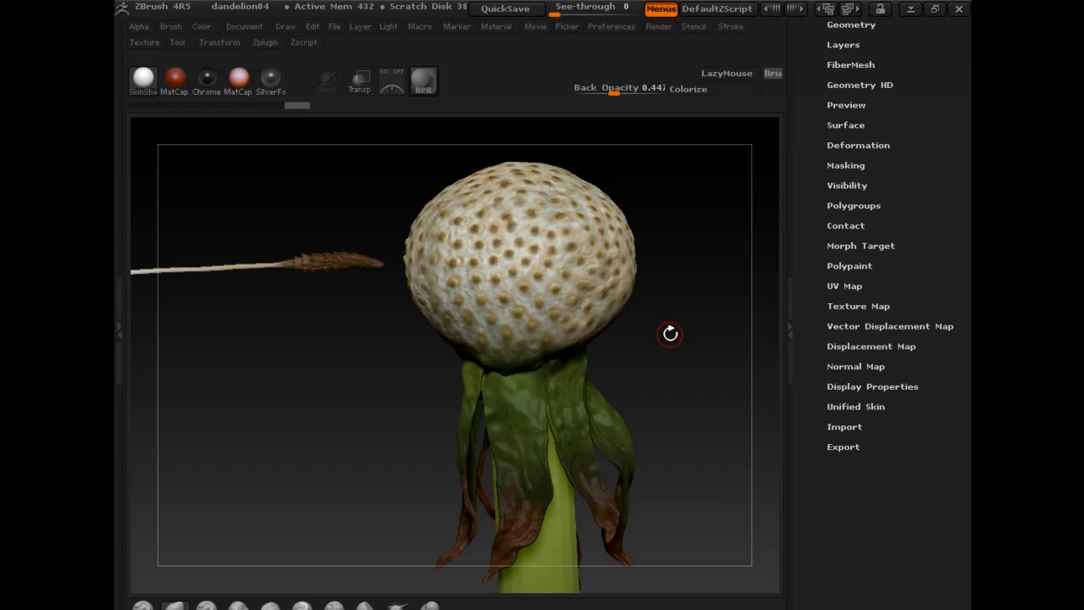
left_click(868, 365)
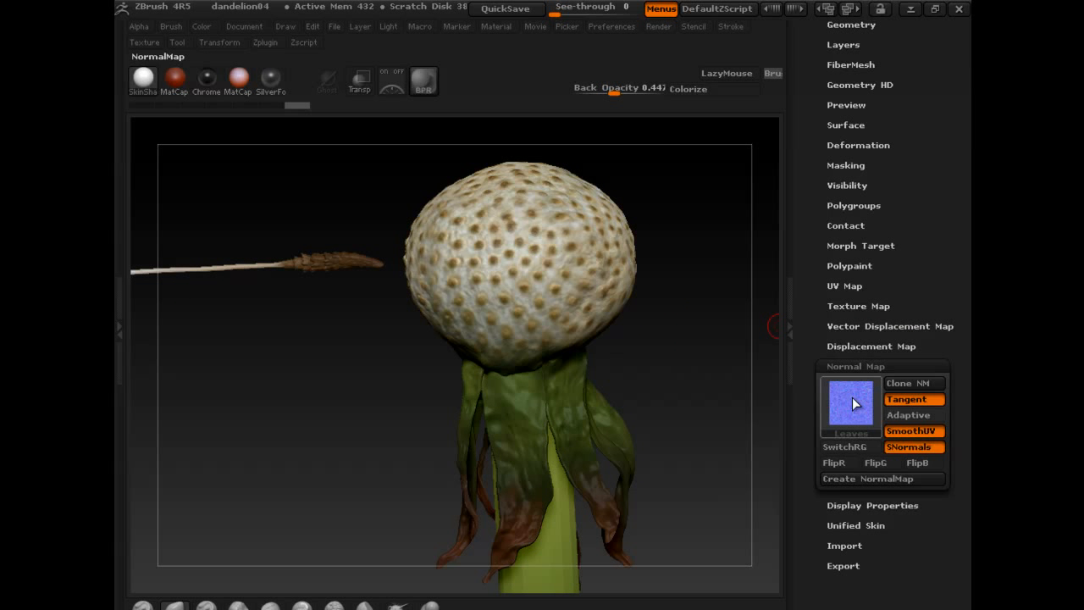
left_click_drag(684, 285, 419, 331)
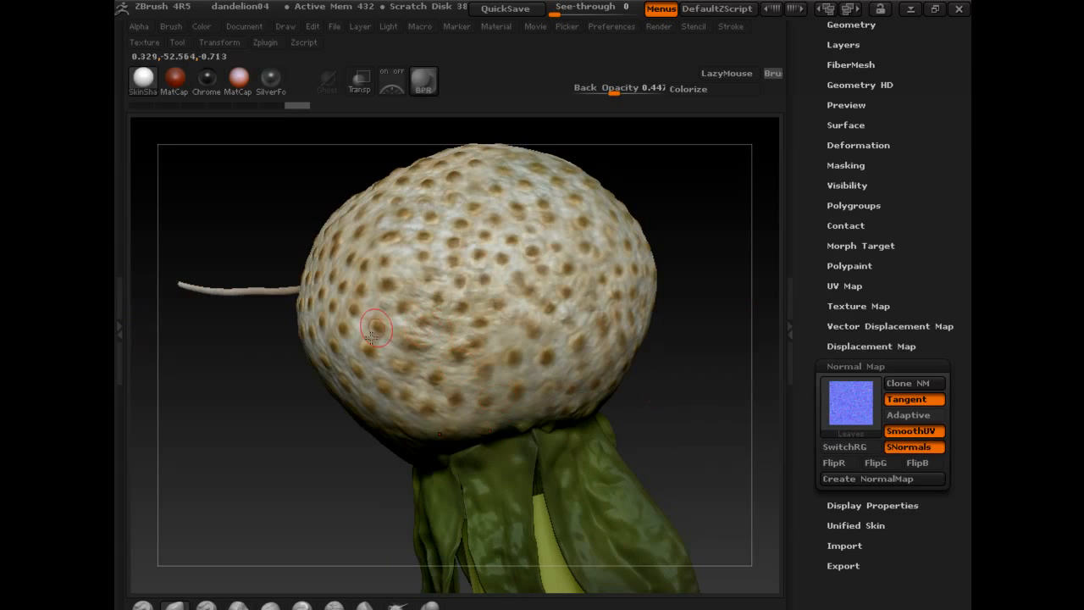
left_click_drag(326, 420, 427, 459)
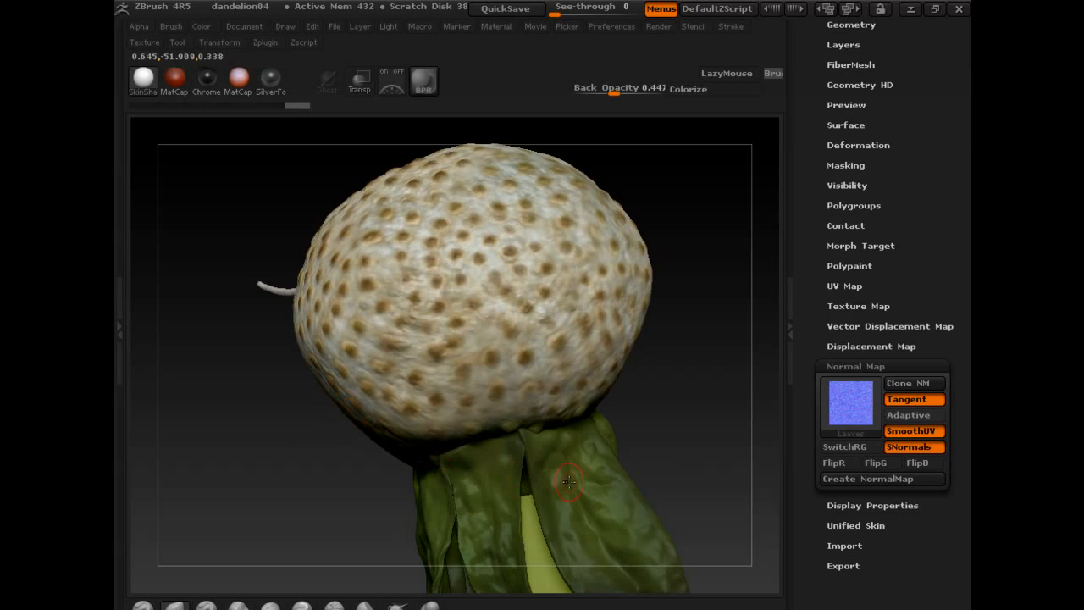
left_click_drag(711, 490, 641, 327)
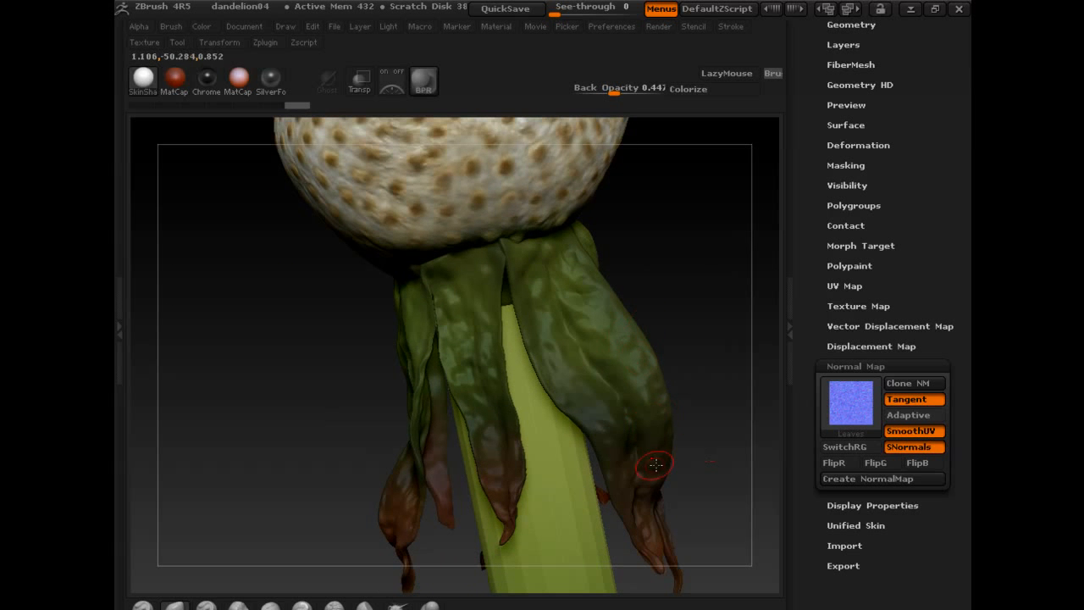
mouse_move(676, 501)
left_mouse_down()
mouse_move(749, 482)
mouse_move(738, 481)
left_mouse_up()
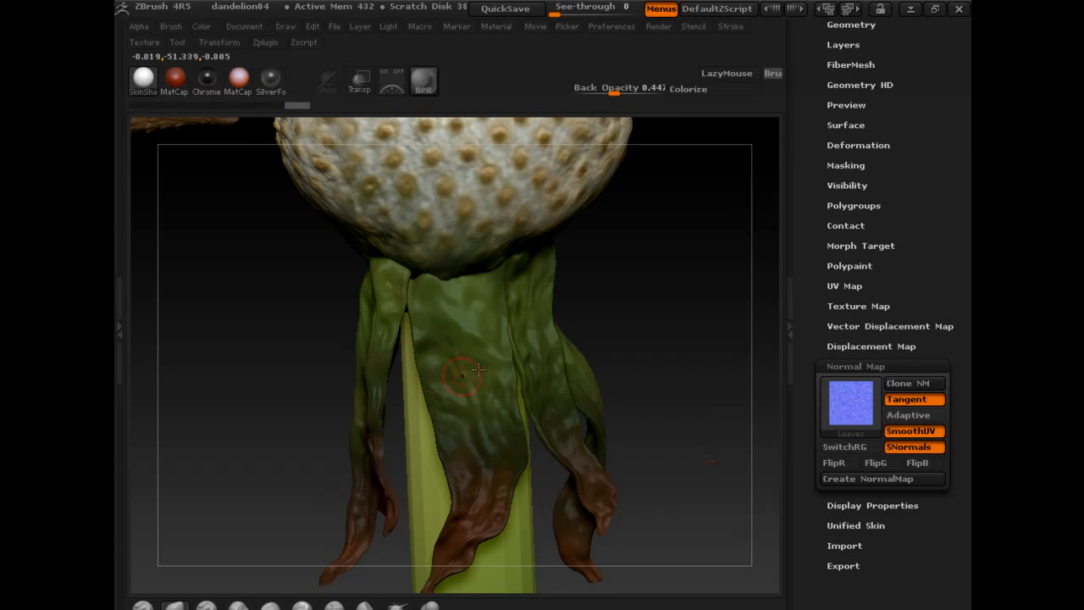
left_click_drag(697, 346, 585, 363)
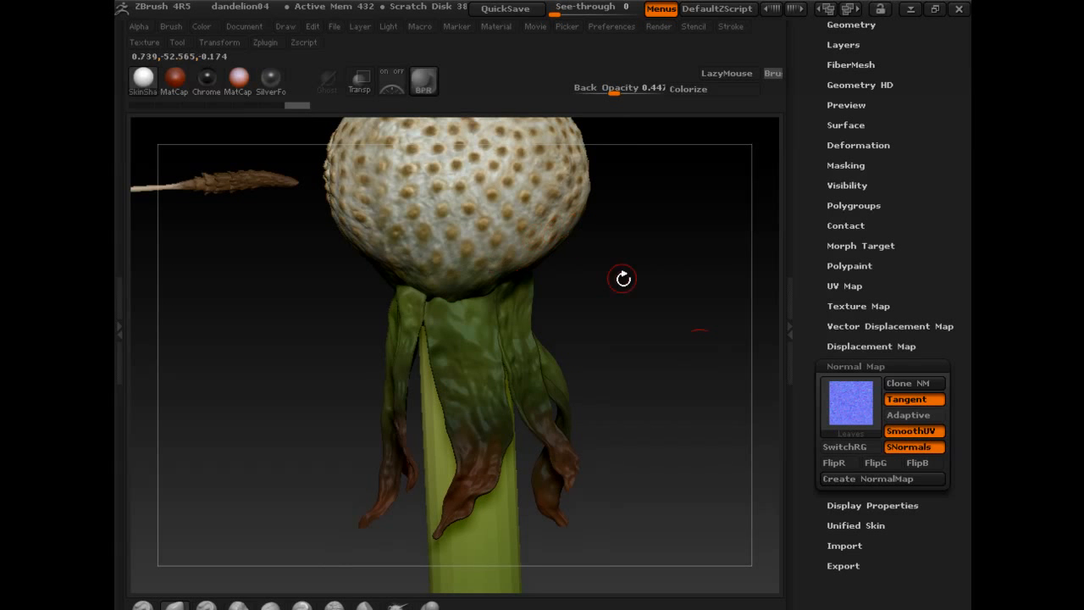
- Inspect the bud and leaves, and preview the leaves' normal map and displacement map for comparison
mouse_move(623, 279)
left_mouse_down()
mouse_move(622, 293)
mouse_move(655, 296)
mouse_move(633, 293)
left_mouse_up()
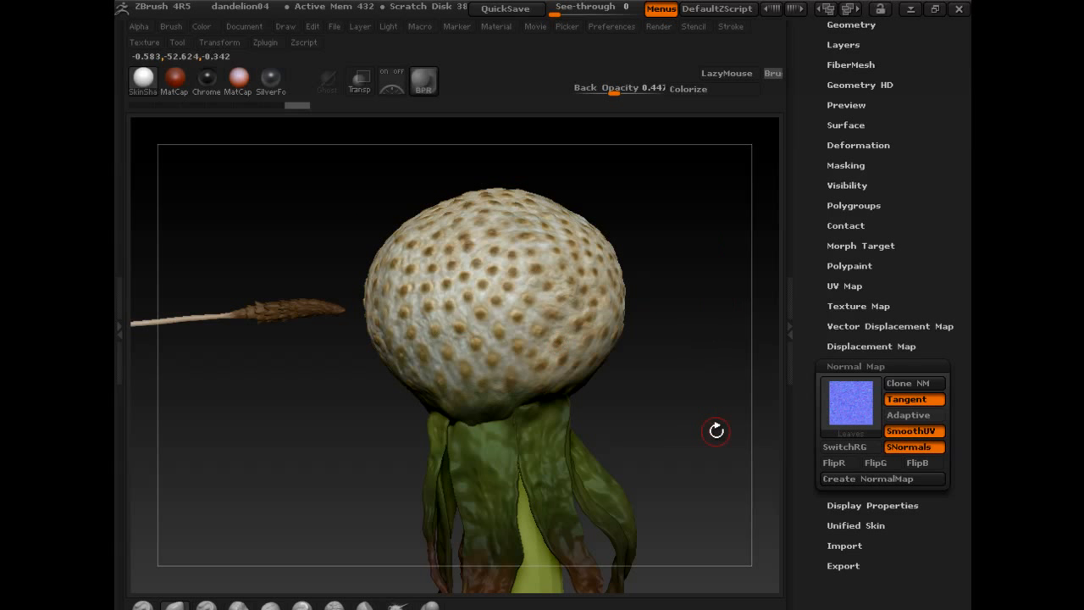
left_click_drag(716, 430, 645, 359)
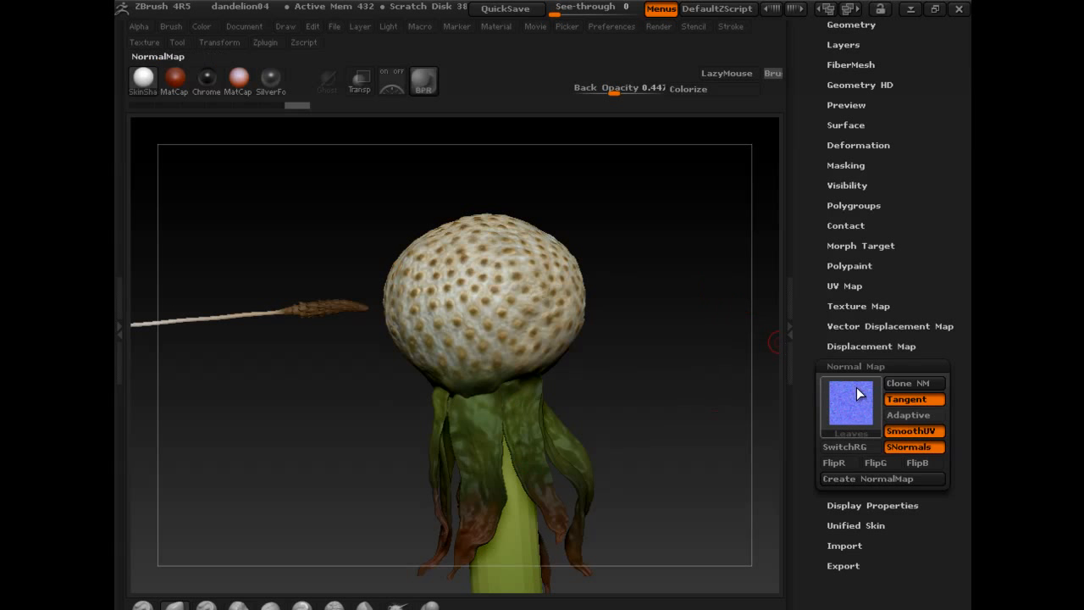
mouse_move(858, 392)
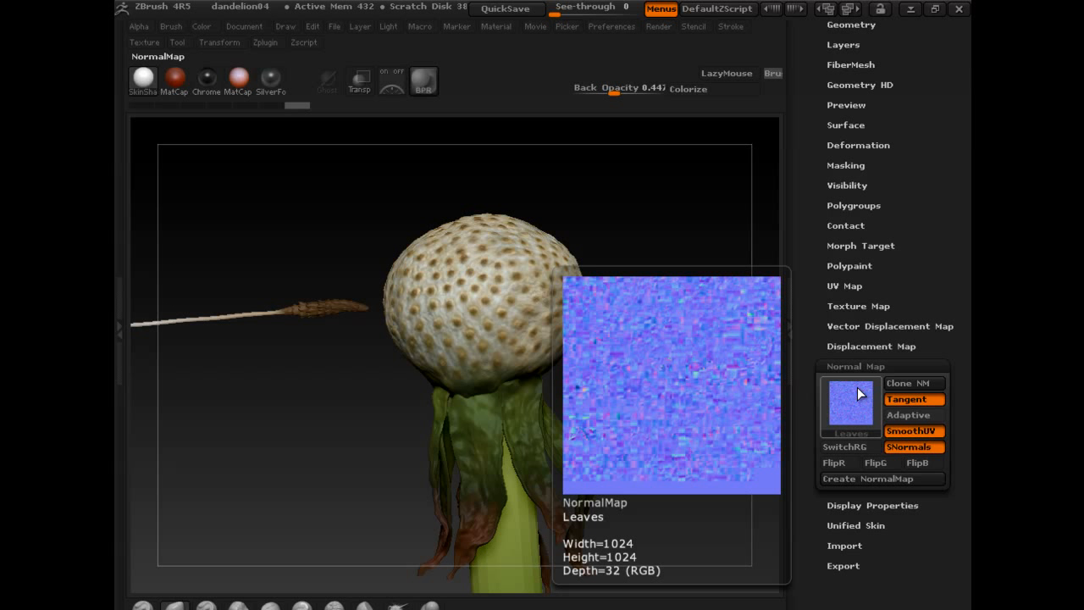
left_click(860, 344)
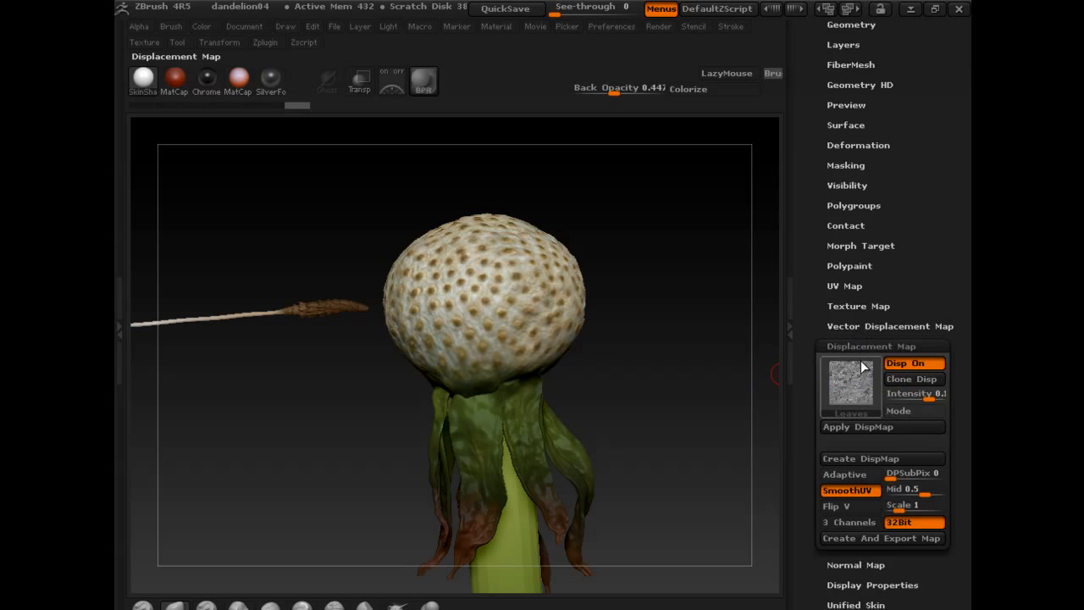
mouse_move(871, 395)
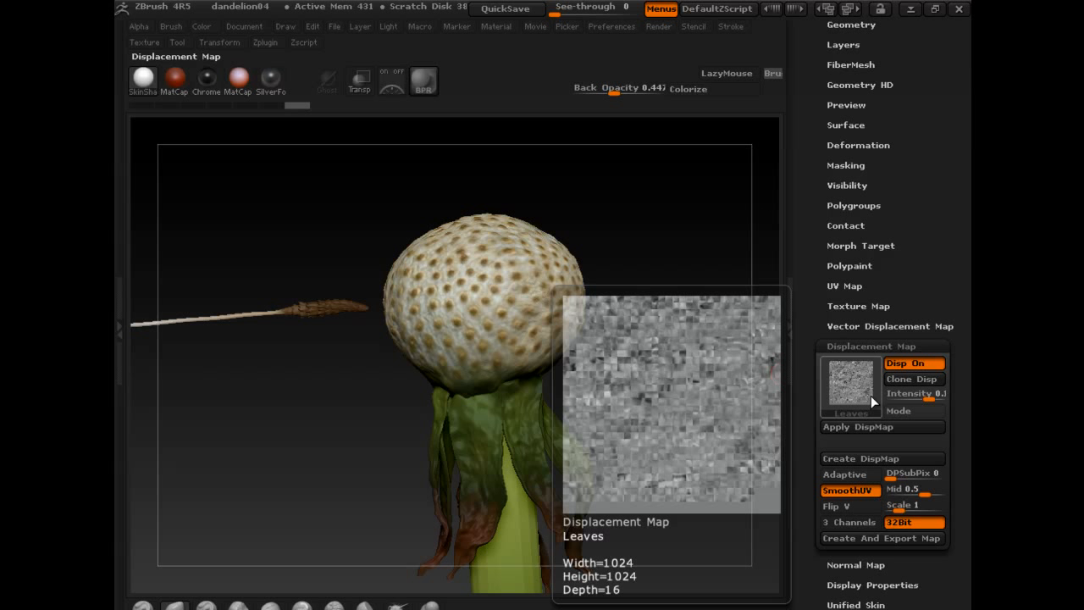
left_click(868, 343)
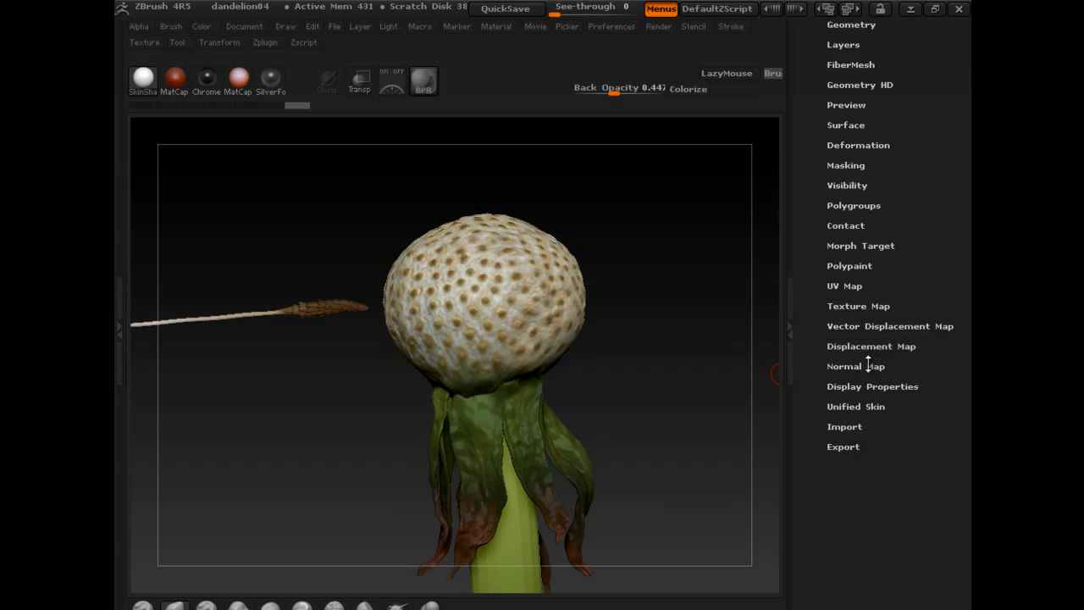
left_click(870, 367)
mouse_move(862, 414)
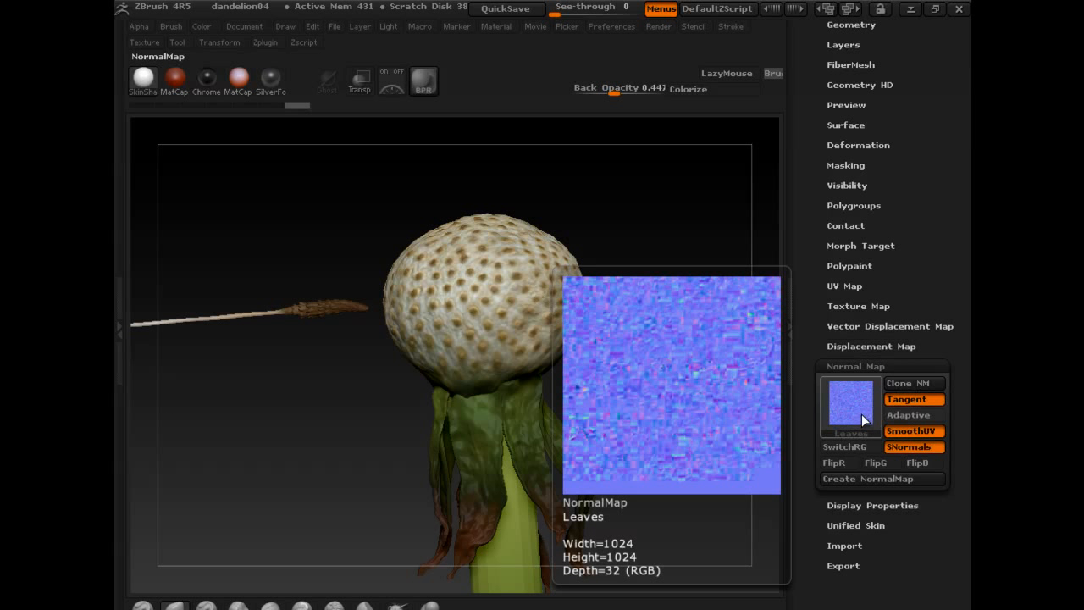
- Recreate the leaves' normal map with Adaptive, Tangent, SmoothUV and SNormals enabled, and view the model from farther away
left_click_drag(666, 328, 648, 399, "alt")
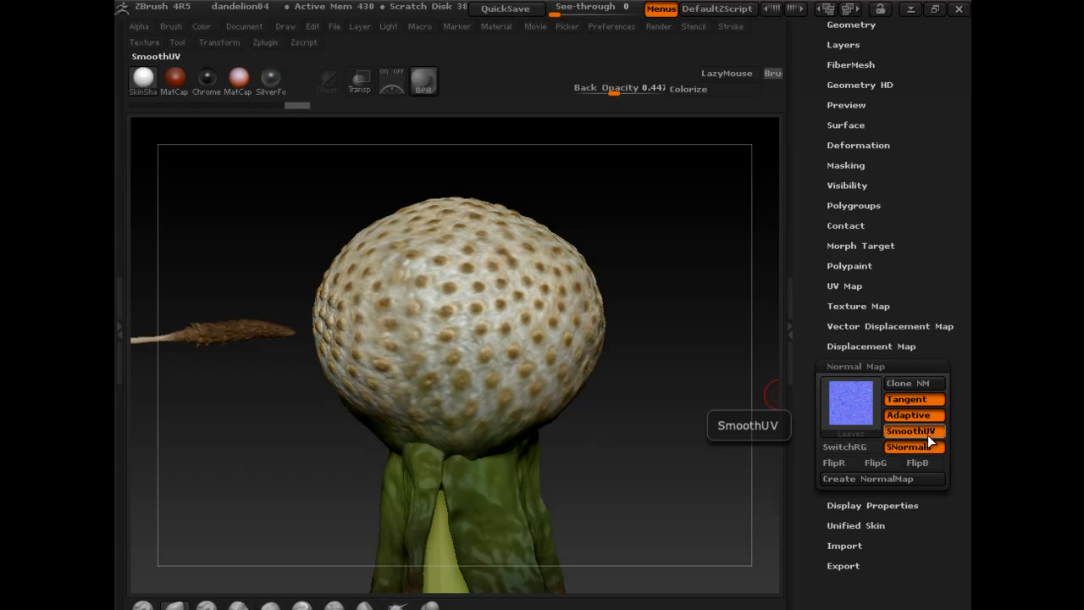
left_click(873, 478)
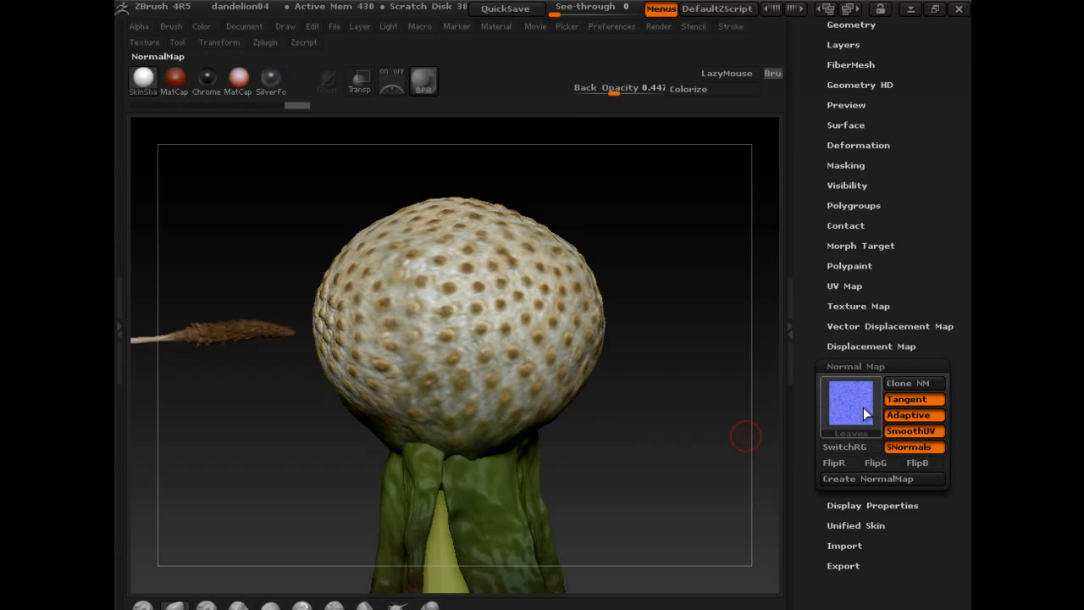
left_click_drag(762, 428, 646, 302)
- Make the brown seed beside the bud the active subtool and frame it up close
left_click_drag(971, 231, 970, 254)
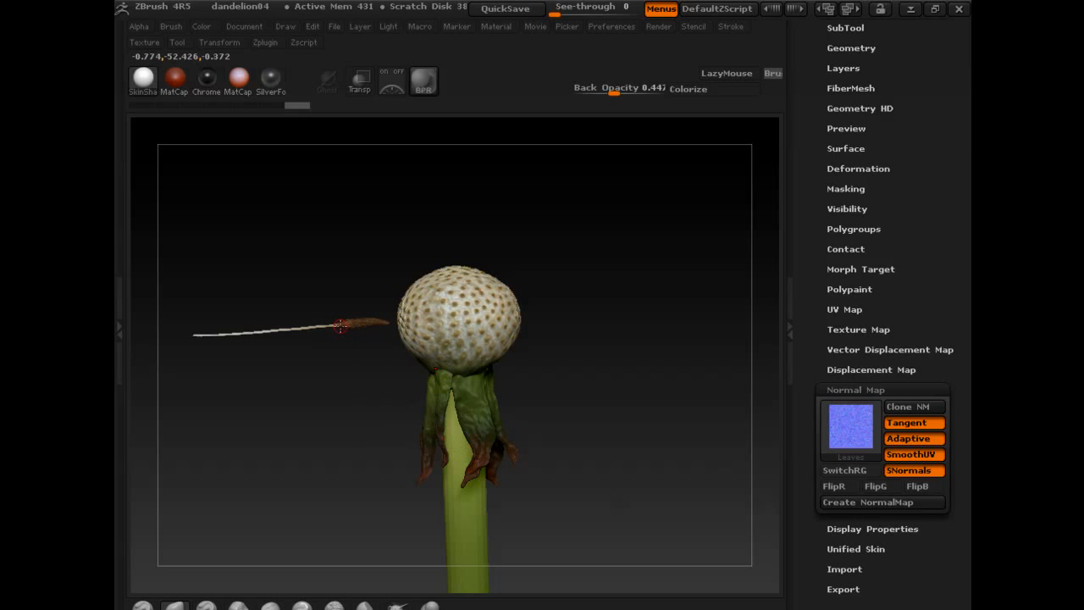
left_click_drag(322, 455, 540, 498, "alt")
left_click(471, 404, "alt")
left_click_drag(503, 466, 566, 489, "alt")
left_click_drag(897, 118, 896, 173)
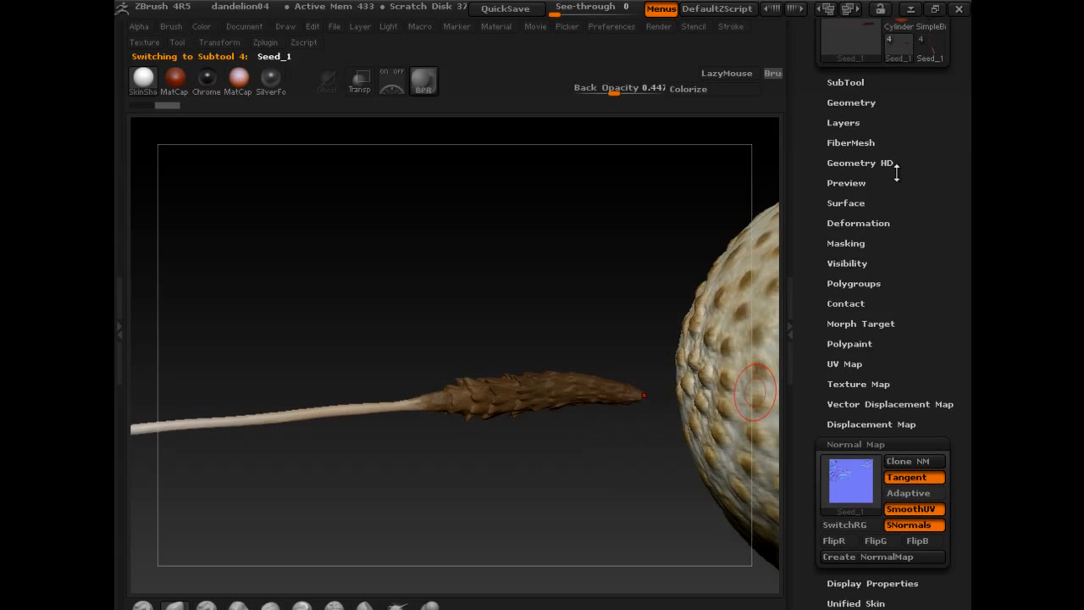
- Review the subtool list by selecting Stem and returning to Seed_1, and show the seed's Geometry settings
left_click(844, 102)
left_click_drag(967, 157, 965, 207)
left_click(862, 131)
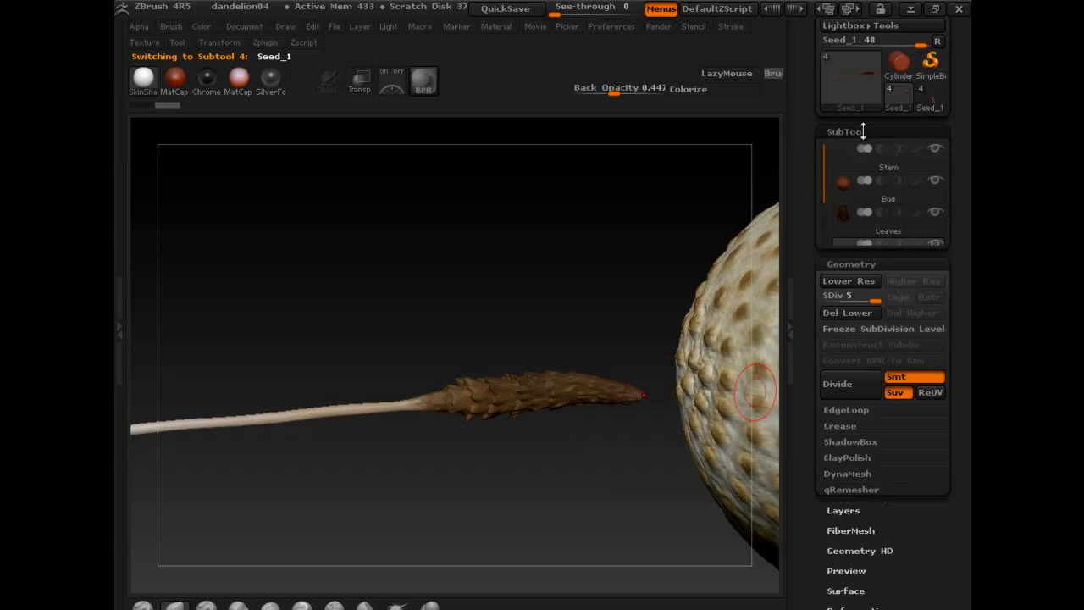
left_click(877, 111)
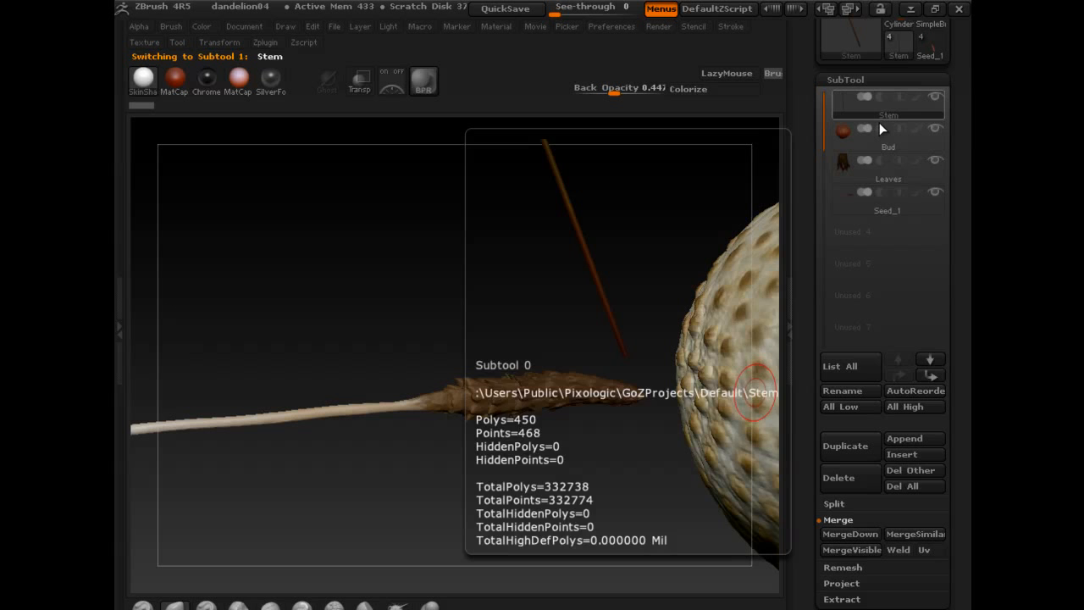
left_click(890, 208)
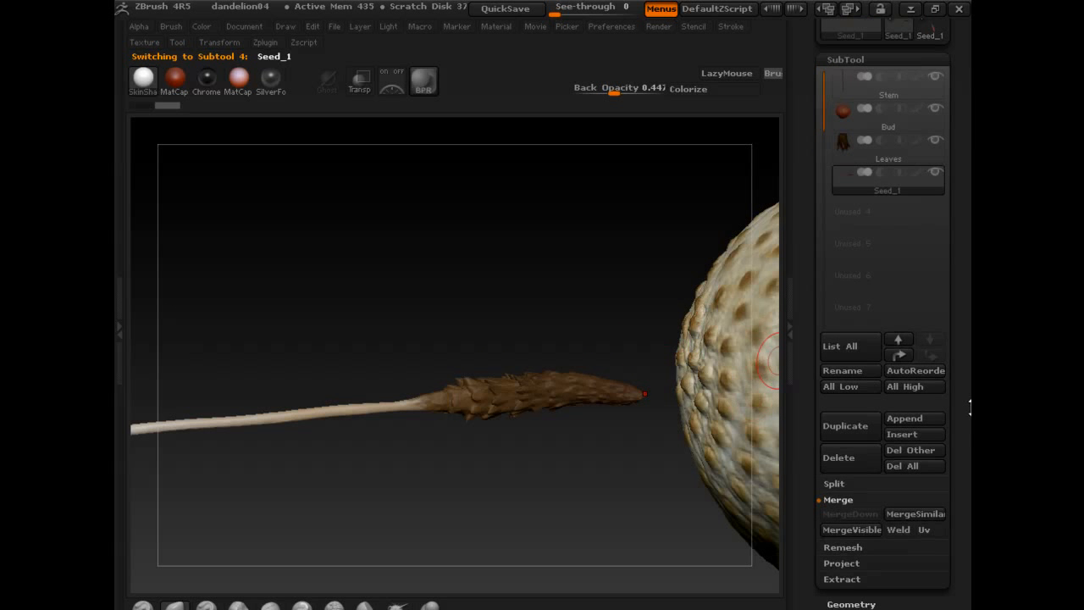
left_click(840, 548)
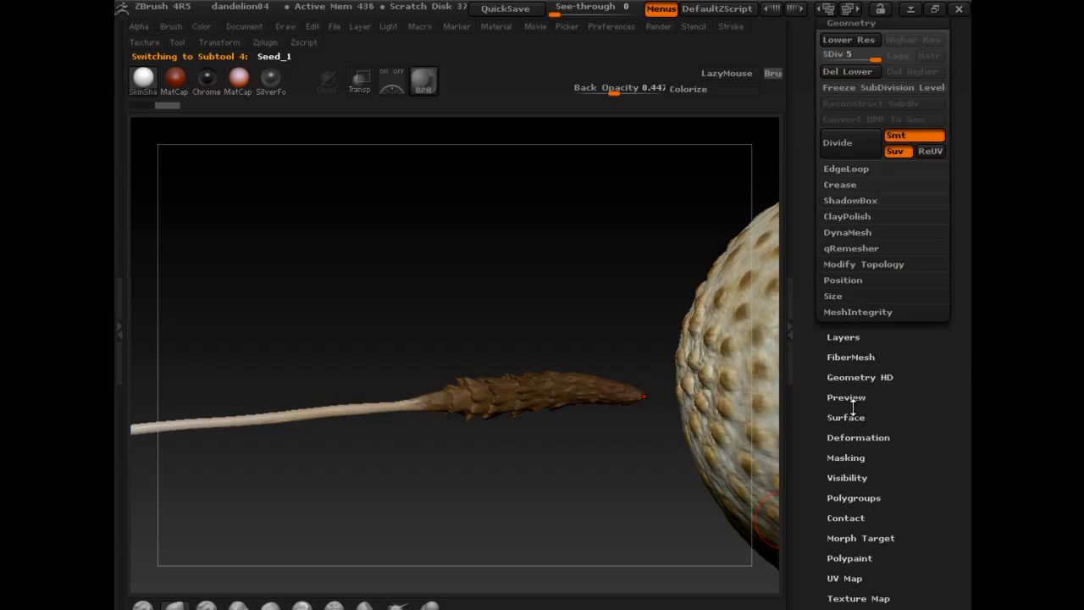
- Compare the seed's shape at subdivision level 1 and level 5, leaving it at level 5
left_click_drag(872, 57, 847, 56)
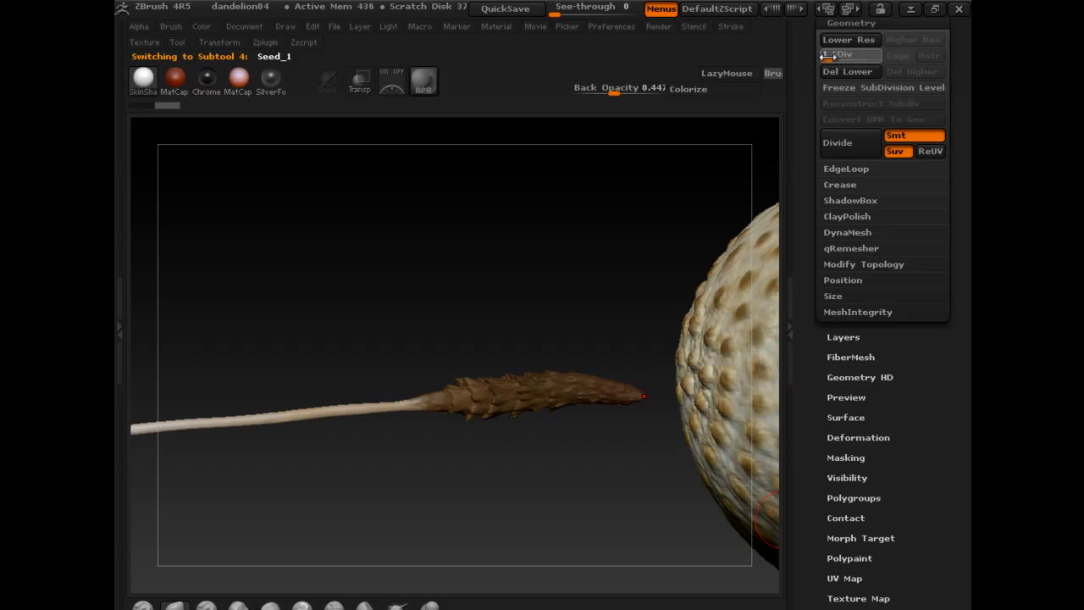
left_click_drag(666, 278, 532, 271)
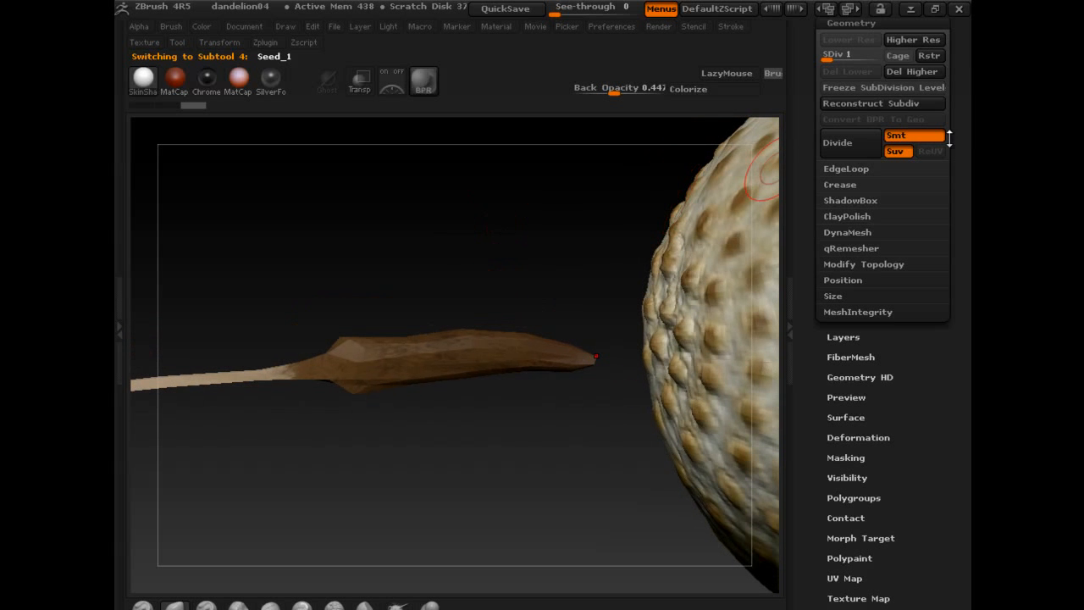
left_click_drag(949, 139, 938, 242)
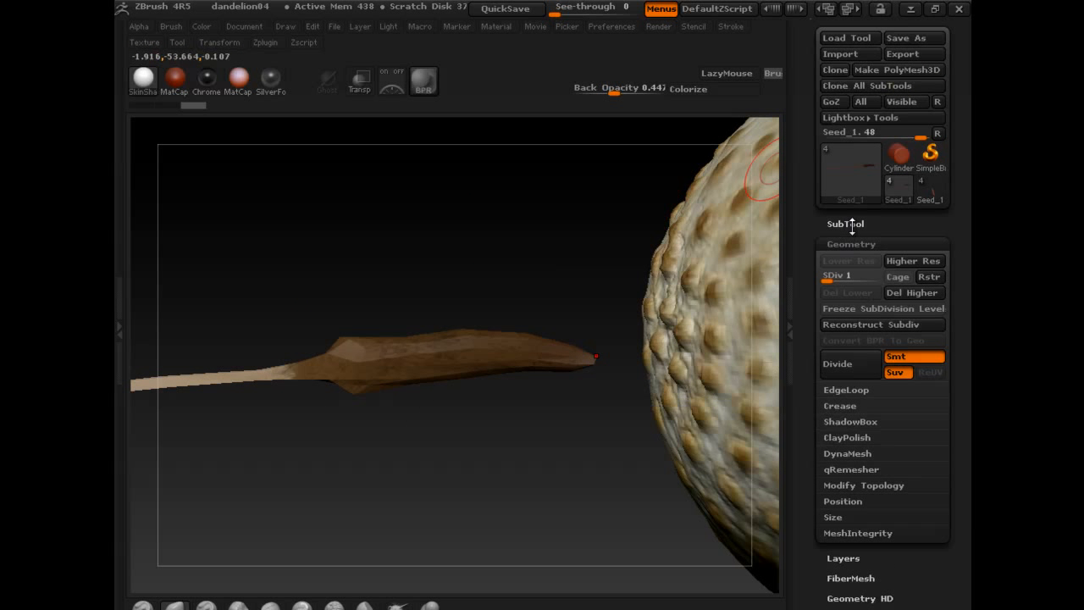
left_click_drag(847, 276, 875, 276)
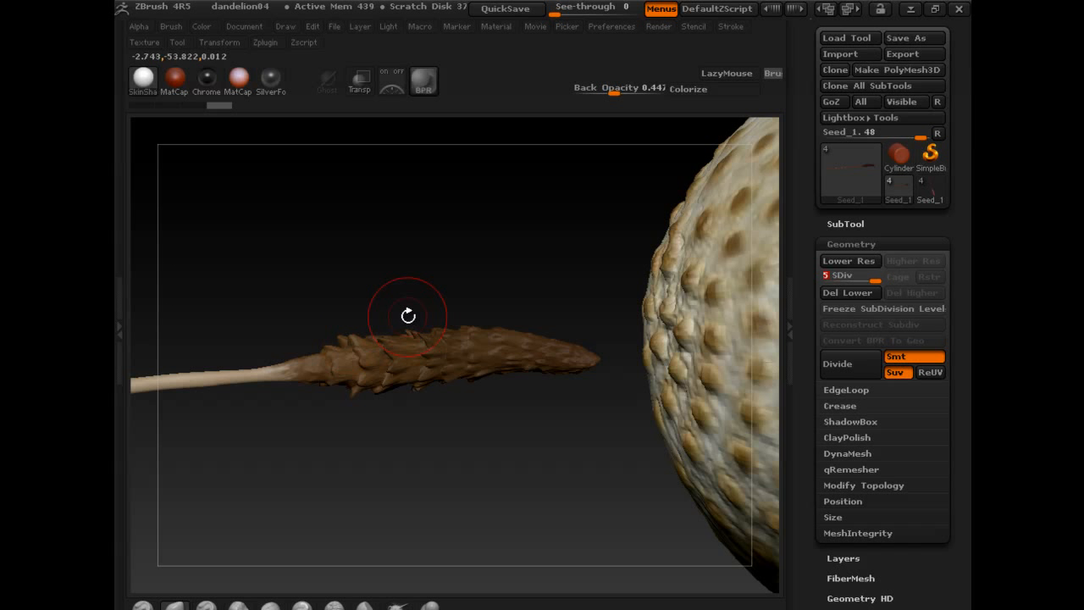
left_click_drag(378, 282, 460, 242)
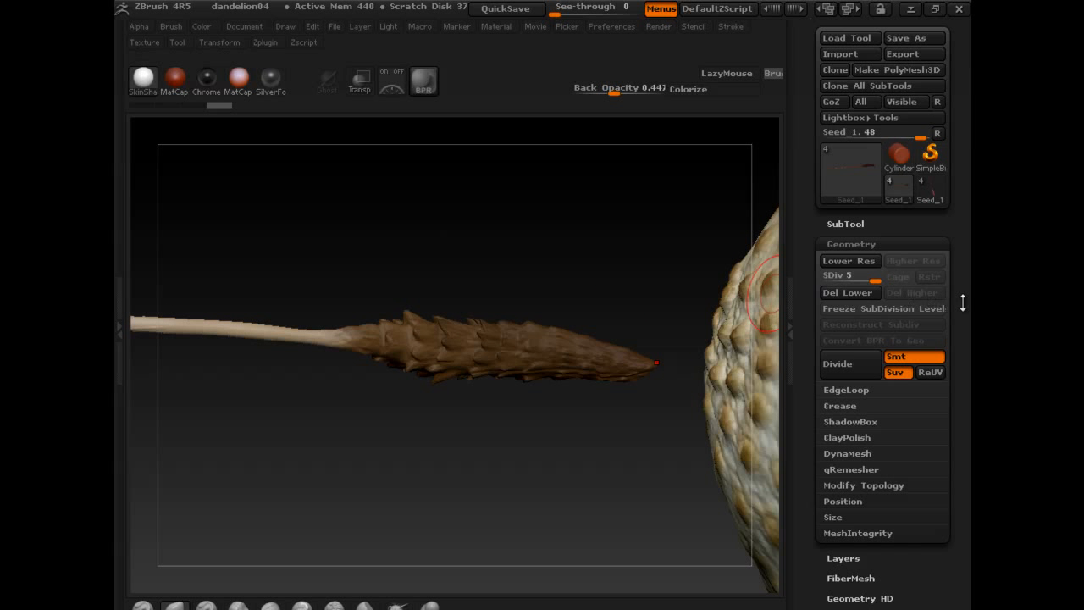
- Review the seed's Vector Displacement Map settings while inspecting its raised scales and thin stalk from different angles
left_click_drag(964, 301, 968, 160)
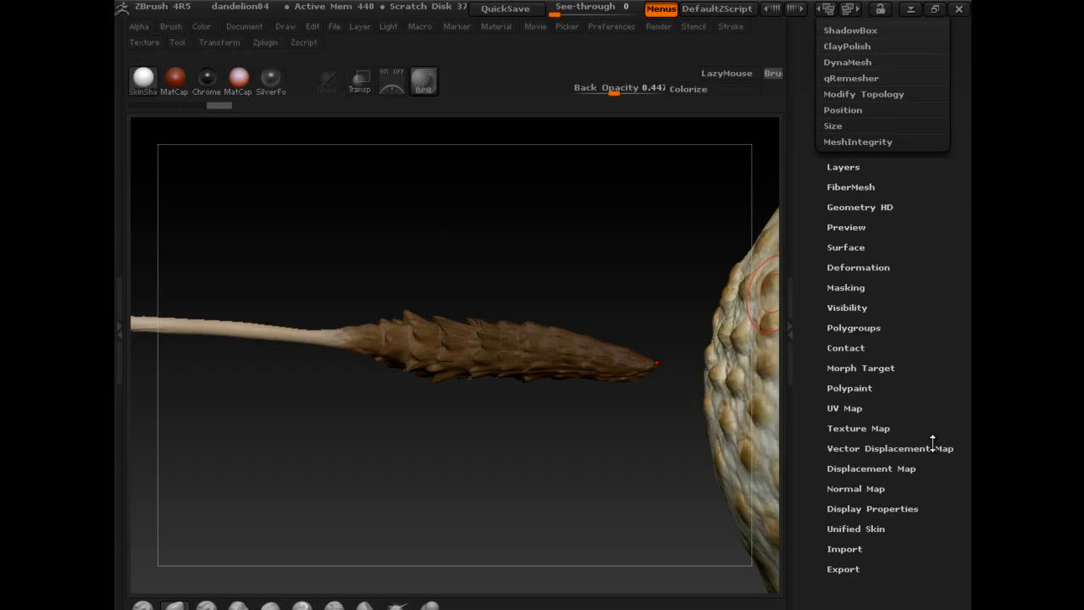
left_click(913, 448)
left_click_drag(968, 347, 965, 508)
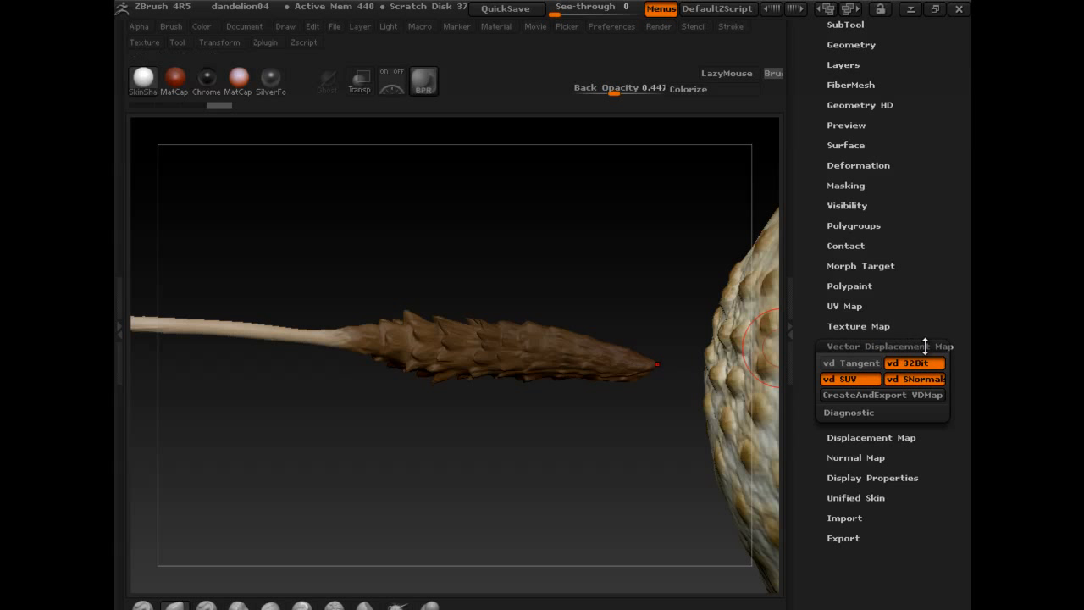
mouse_move(520, 314)
left_mouse_down()
mouse_move(522, 290)
mouse_move(525, 299)
left_mouse_up()
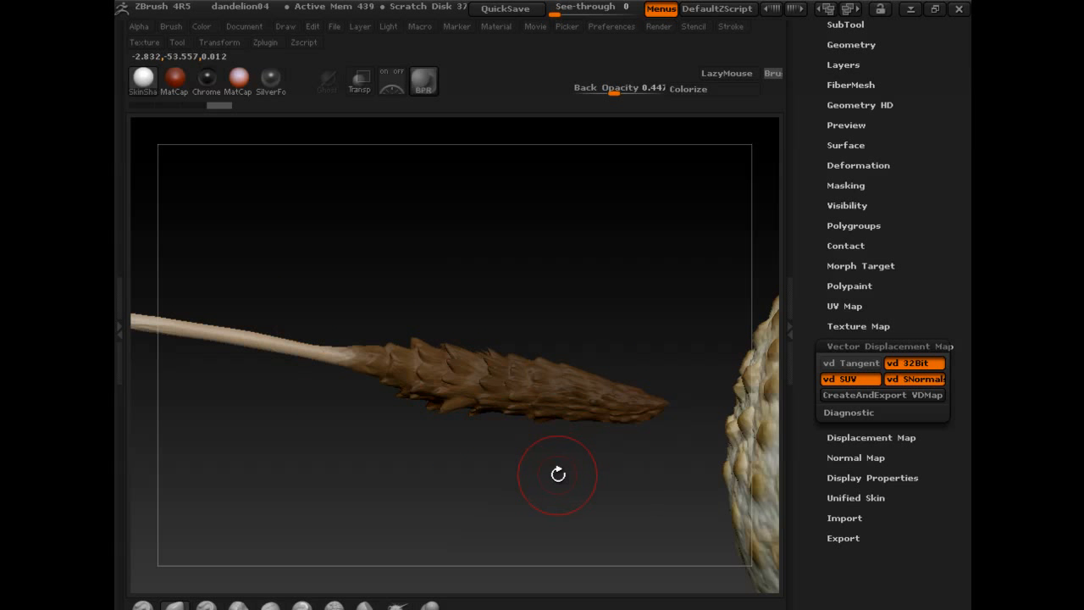
left_click_drag(558, 475, 532, 346)
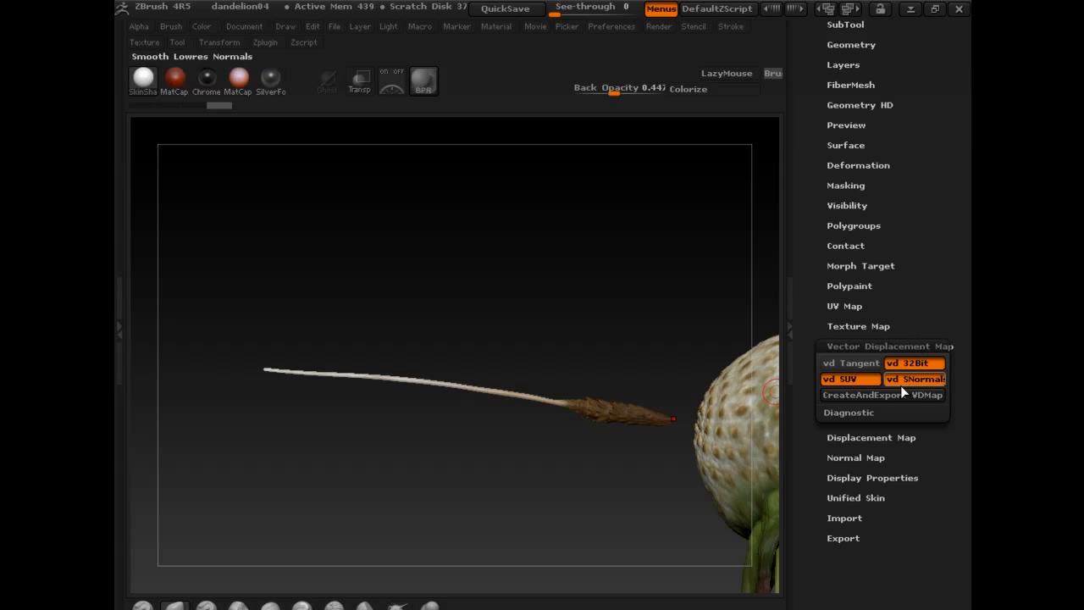
left_click(900, 344)
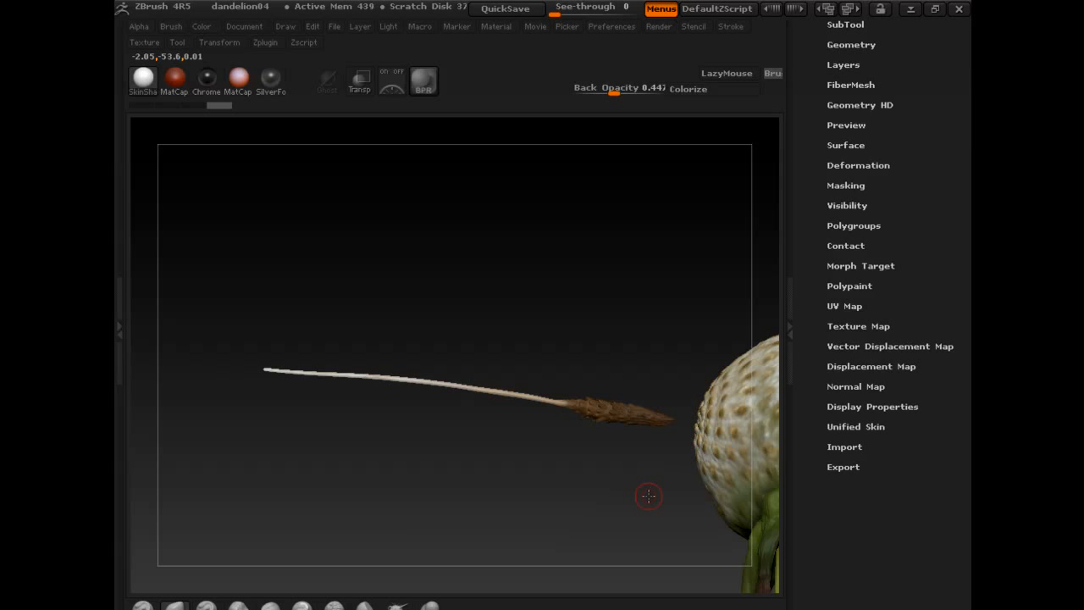
- Frame the whole dandelion and look through the plugin, script and Tool options for the GoZ export commands
left_click_drag(649, 496, 454, 368)
left_click_drag(432, 445, 685, 358)
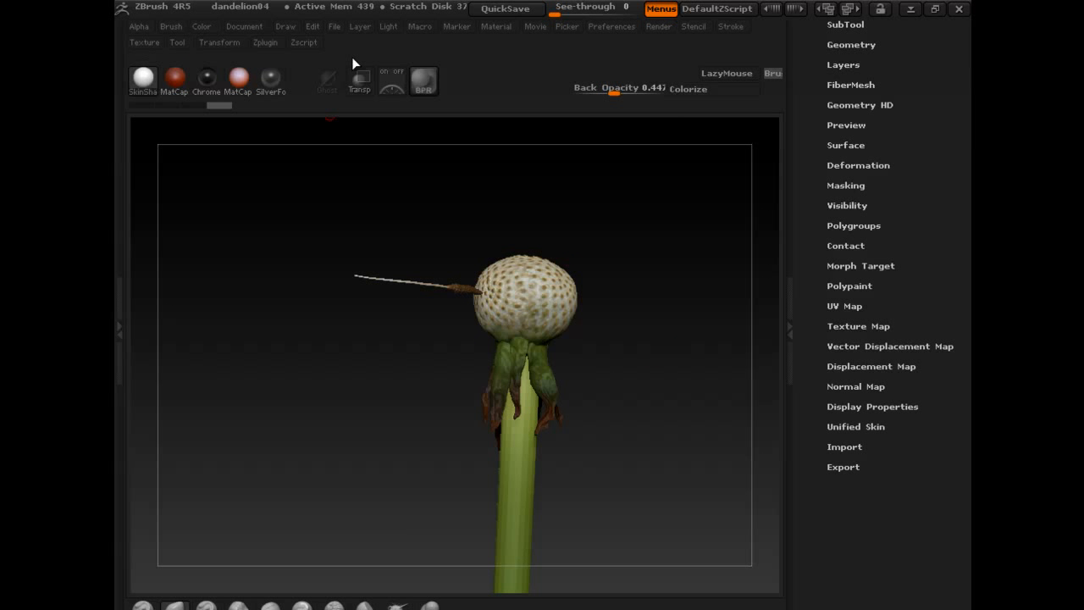
left_click(271, 41)
left_click(290, 40)
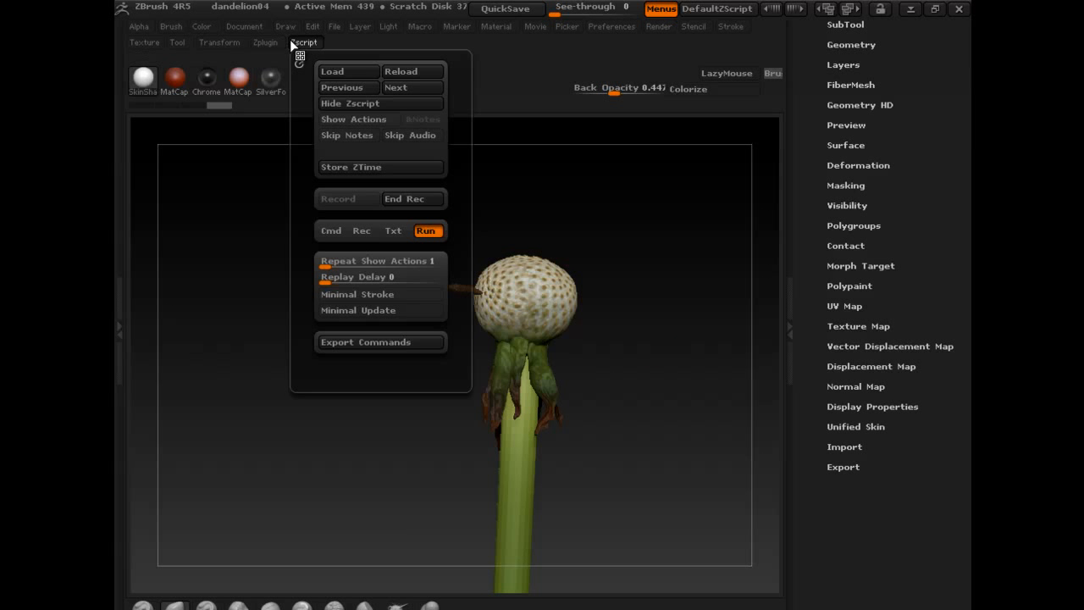
left_click(263, 42)
left_click(301, 42)
left_click_drag(898, 72, 876, 292)
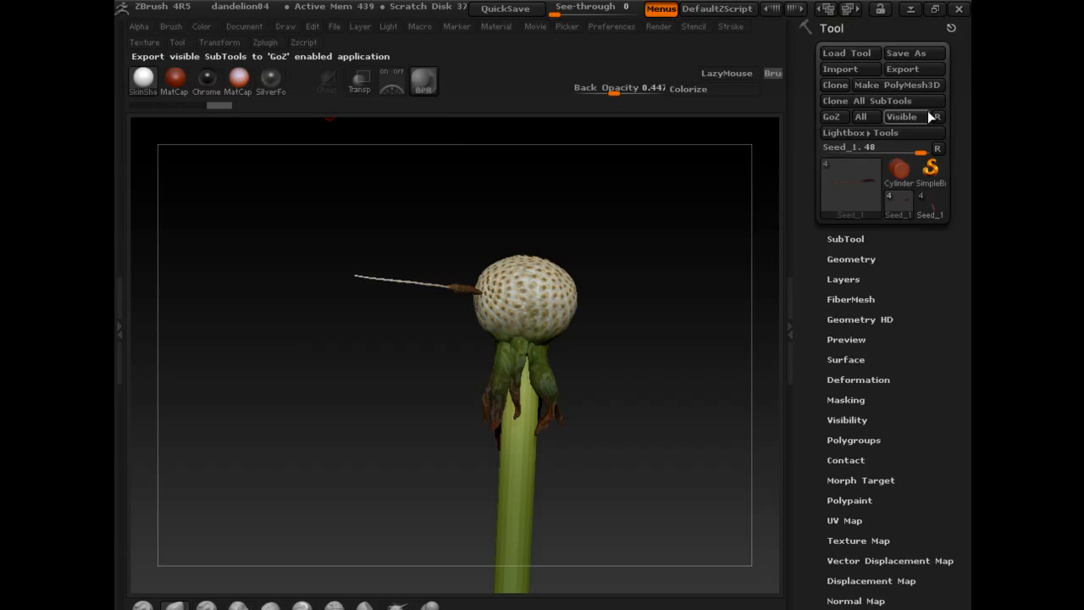